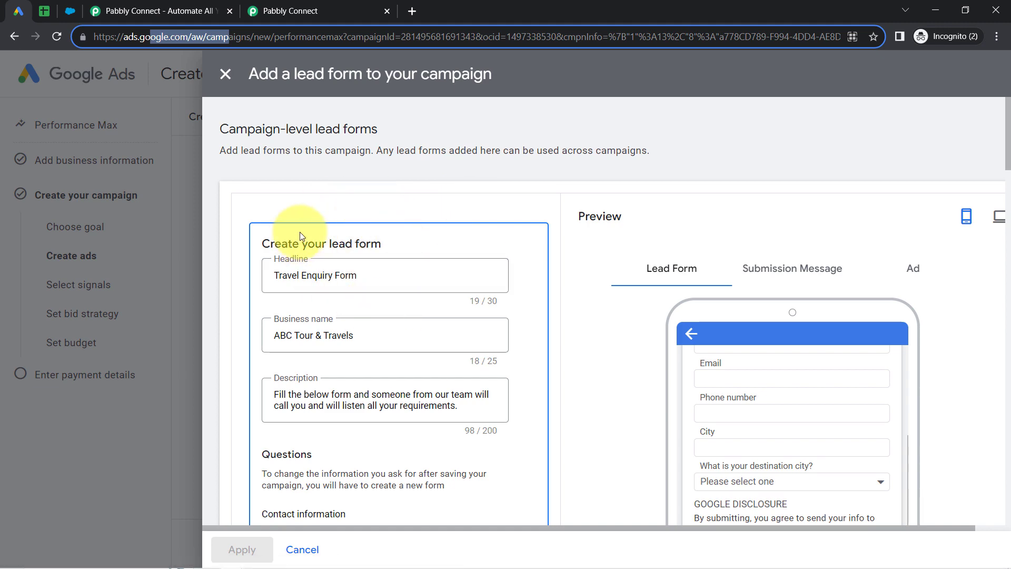
Review the Travel Enquiry Form's contact questions and preview in the Google Ads lead form.
scroll(1007, 161, "down", 4)
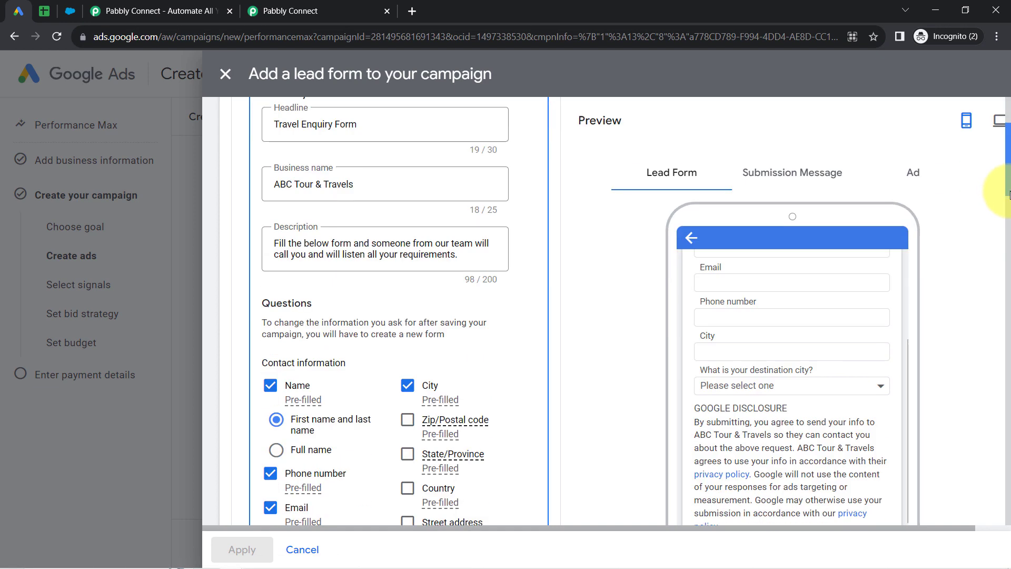
scroll(803, 342, "up", 2)
scroll(802, 356, "down", 3)
scroll(781, 320, "up", 2)
scroll(782, 320, "up", 1)
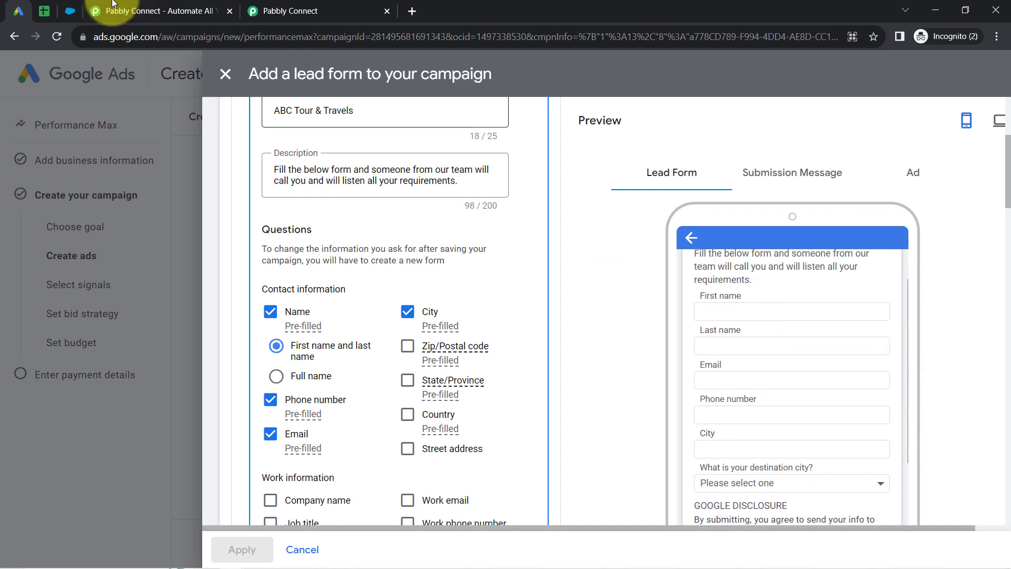
Switch to the Leads (via Google Lead Form) spreadsheet and check its column headers and the rows below them.
left_click(46, 11)
left_click(130, 274)
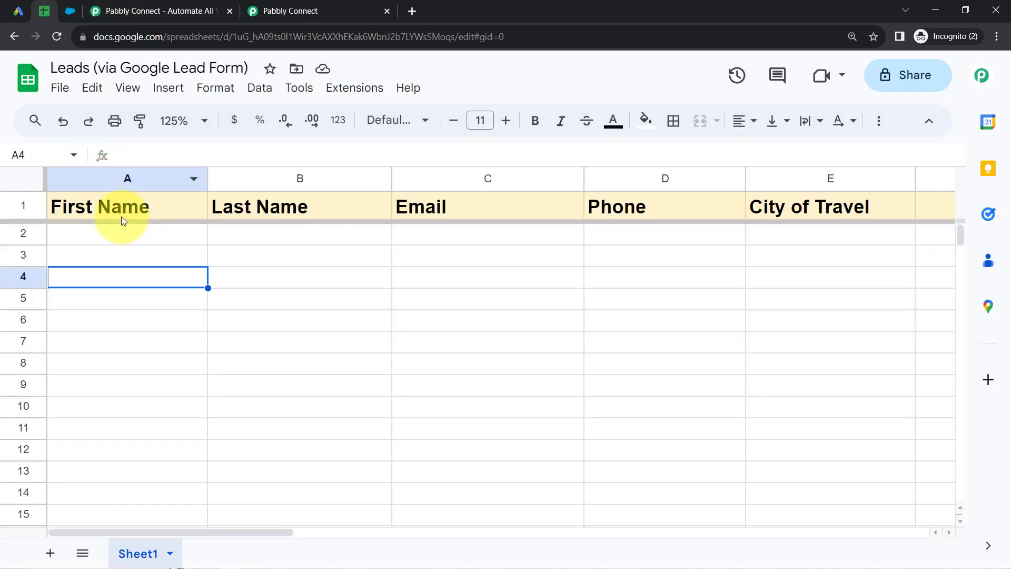
left_click_drag(128, 236, 927, 421)
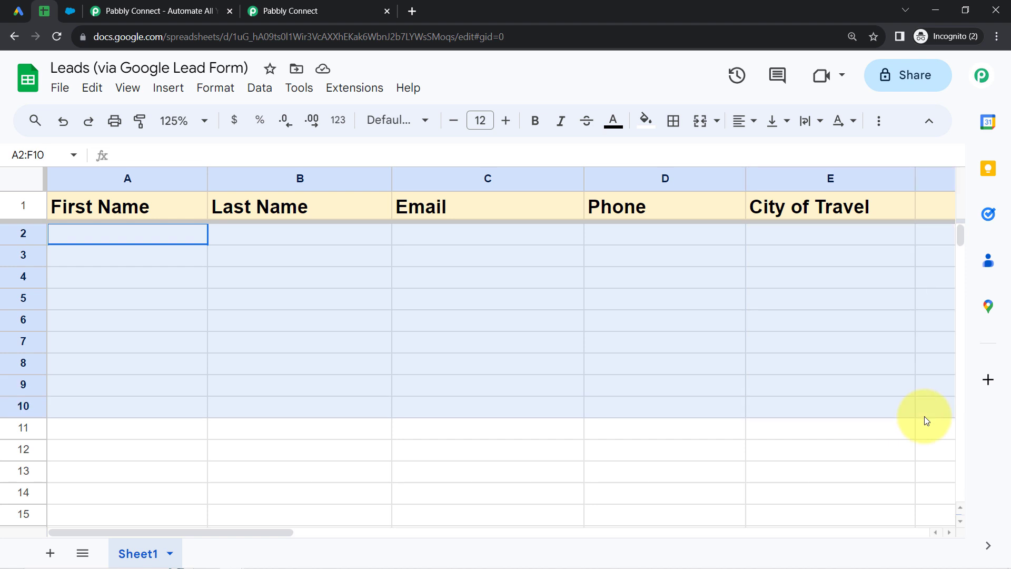
View the Salesforce Contacts home page alongside the Google Ads lead form and the leads spreadsheet.
left_click(69, 10)
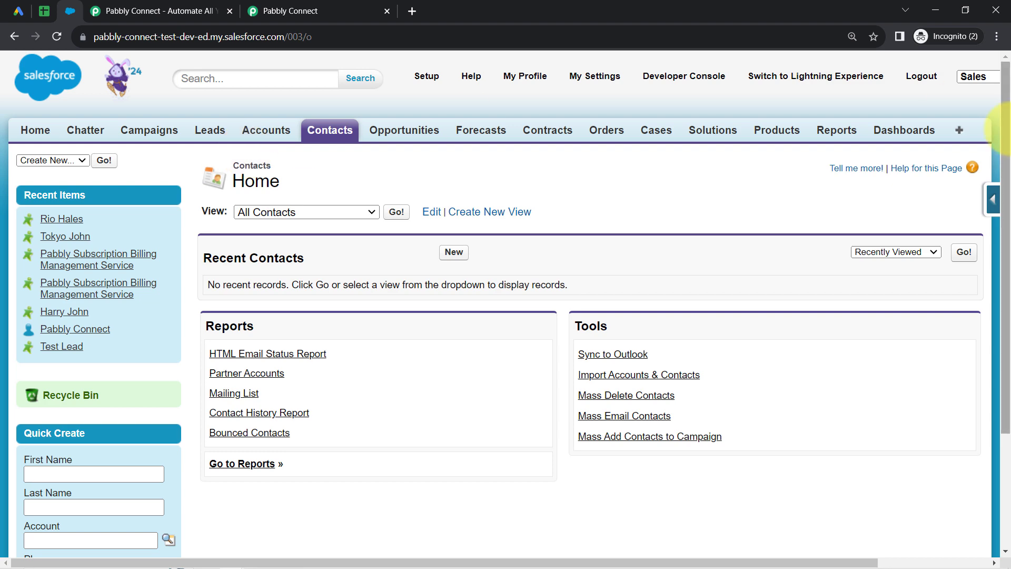
left_click(18, 6)
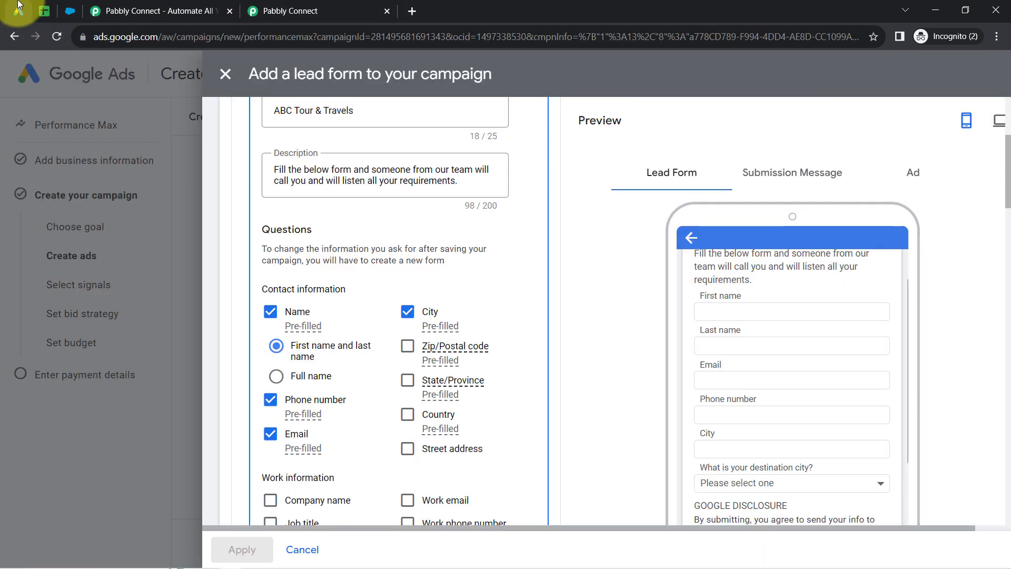
left_click(45, 9)
left_click(66, 11)
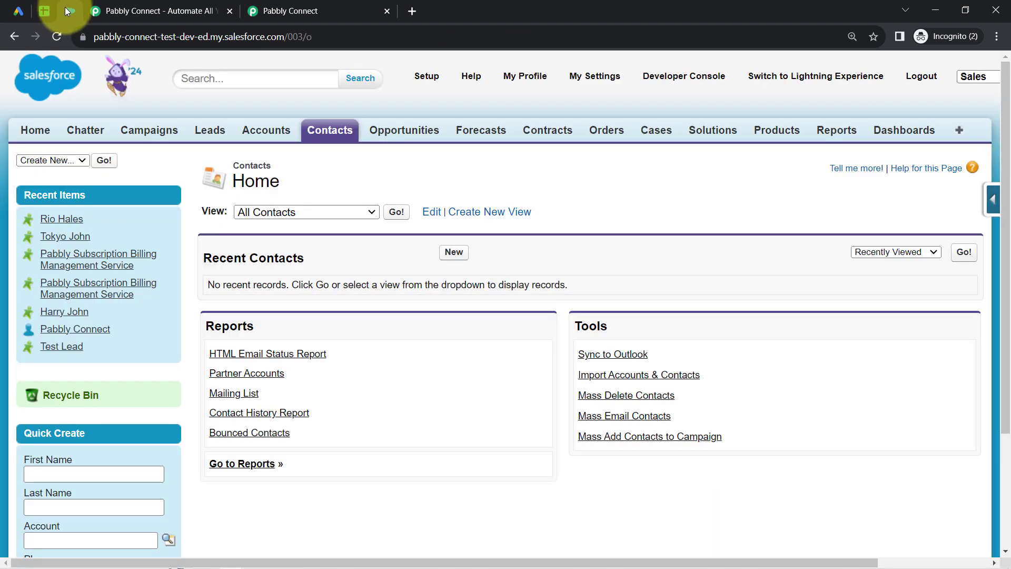
Look over the Pabbly Connect website's landing page and sign-up option, as well as the Pabbly Connect dashboard.
left_click(141, 10)
left_click_drag(116, 37, 193, 36)
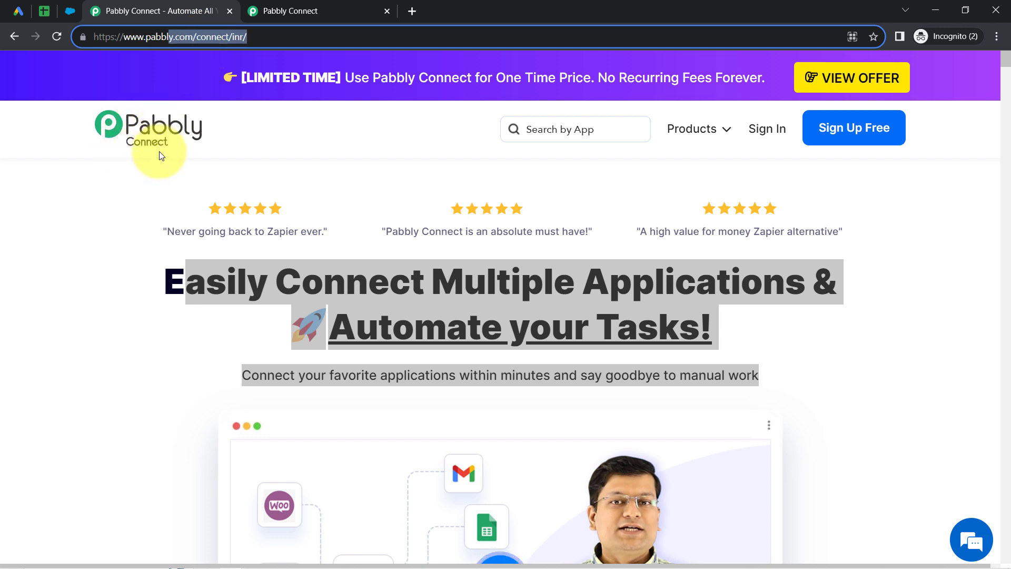
left_click_drag(189, 278, 552, 364)
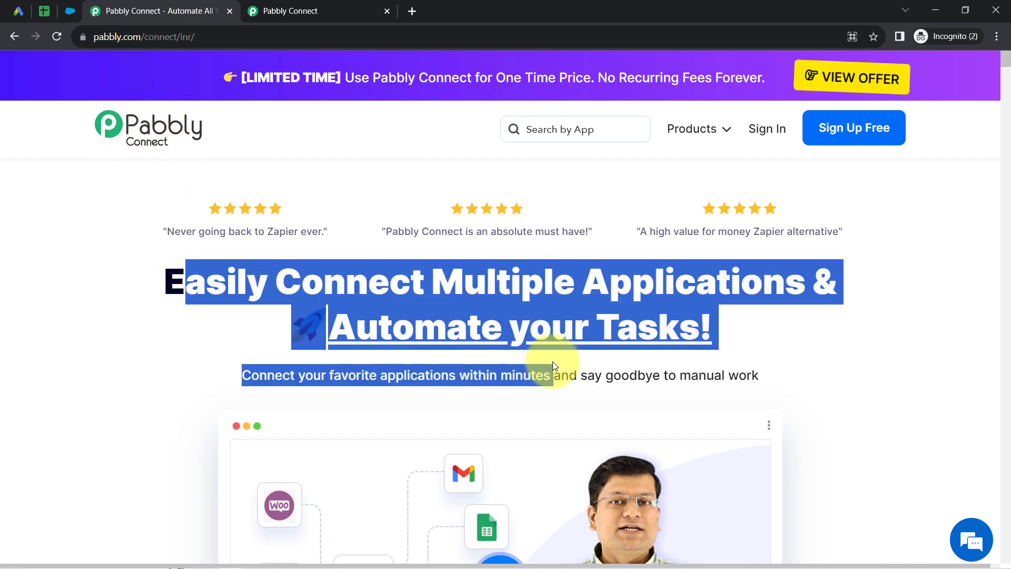
left_click(280, 11)
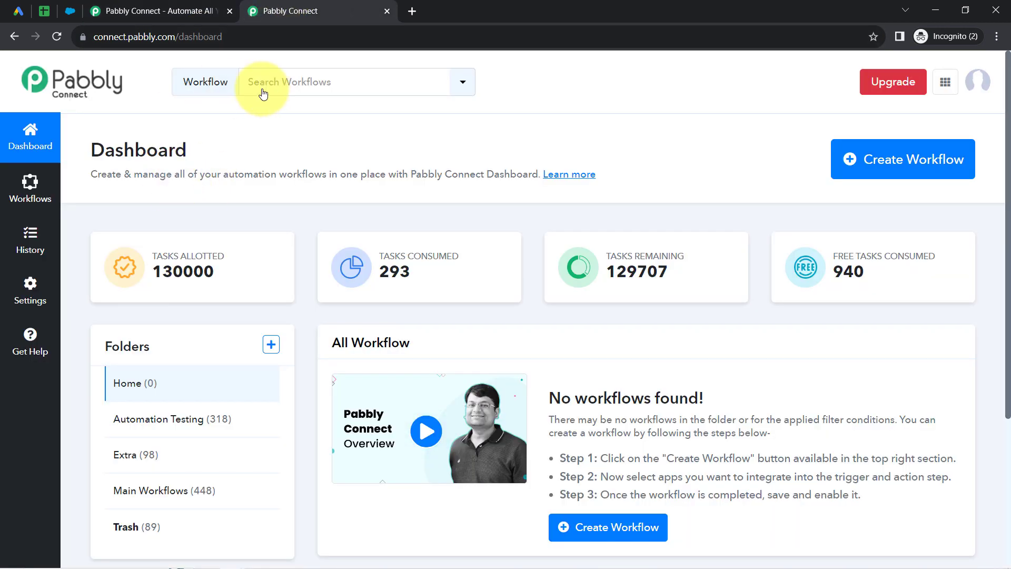
left_click(152, 4)
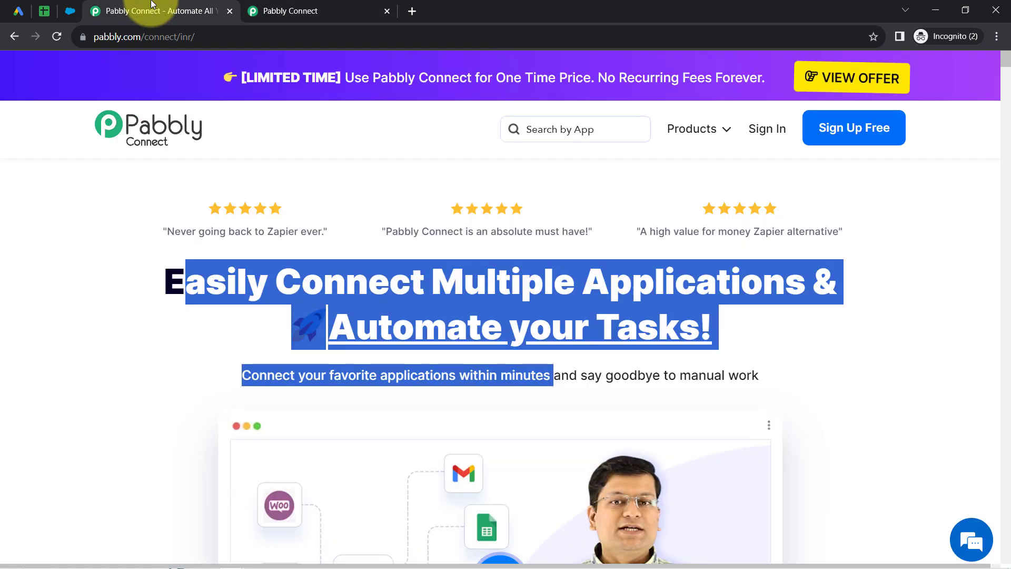
left_click(223, 302)
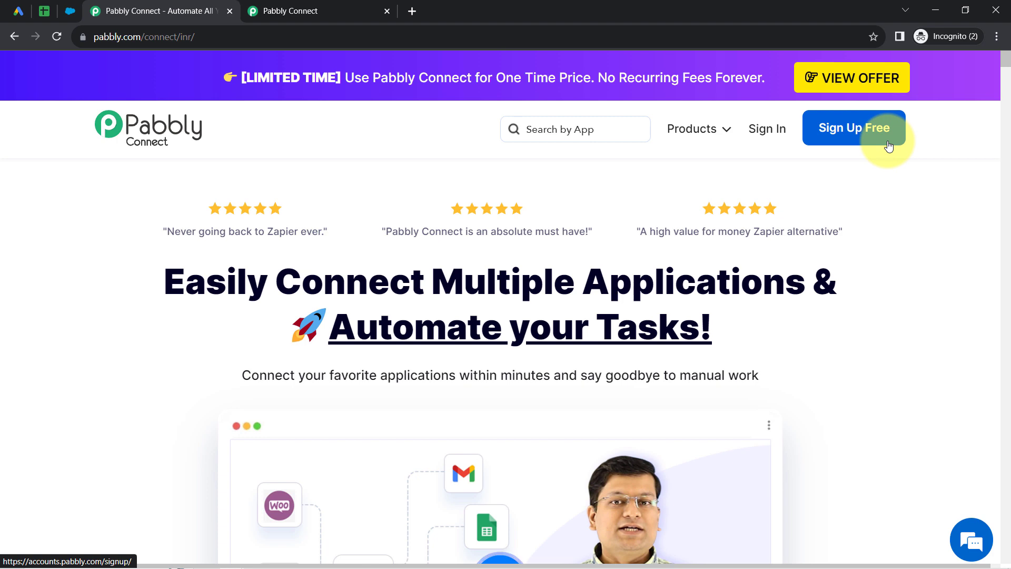
left_click(20, 9)
left_click(41, 12)
left_click(69, 12)
left_click(19, 10)
left_click(44, 11)
left_click(68, 11)
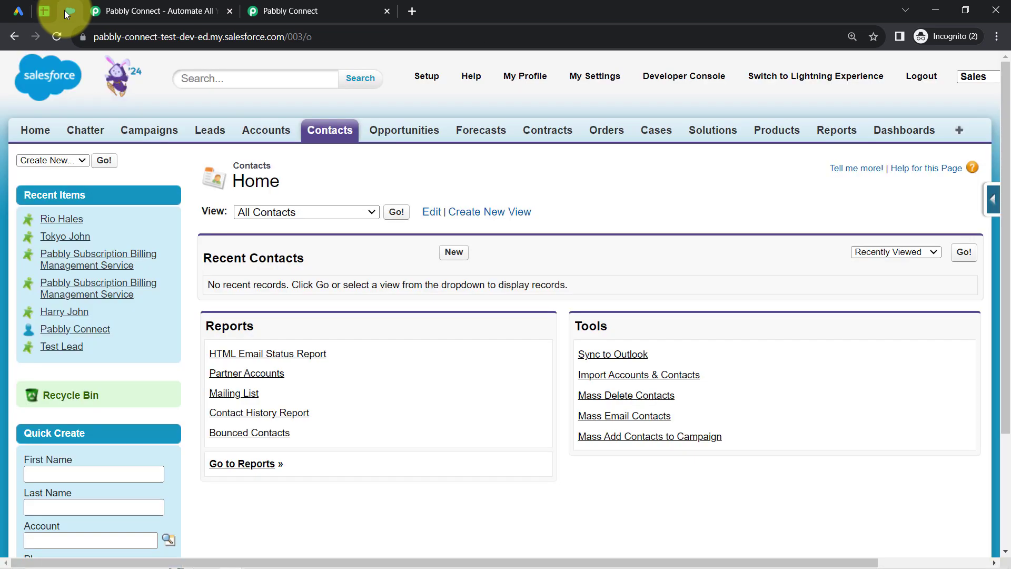
In Pabbly Connect, create a workflow named "Connect your Google Ads to Salesforce & Google Sheets" in the Main Workflows folder.
left_click(368, 11)
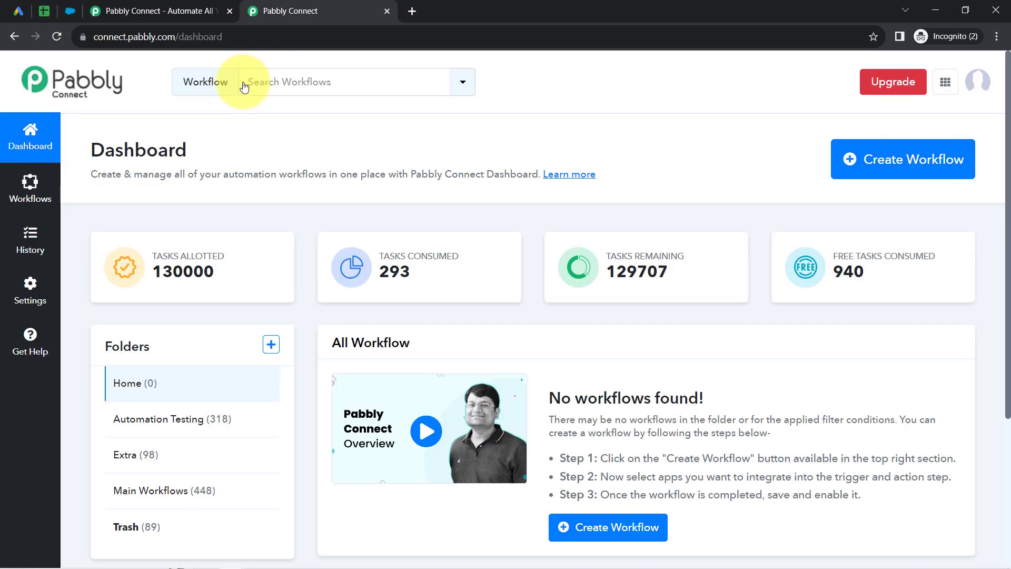
double_click(175, 141)
left_click(925, 160)
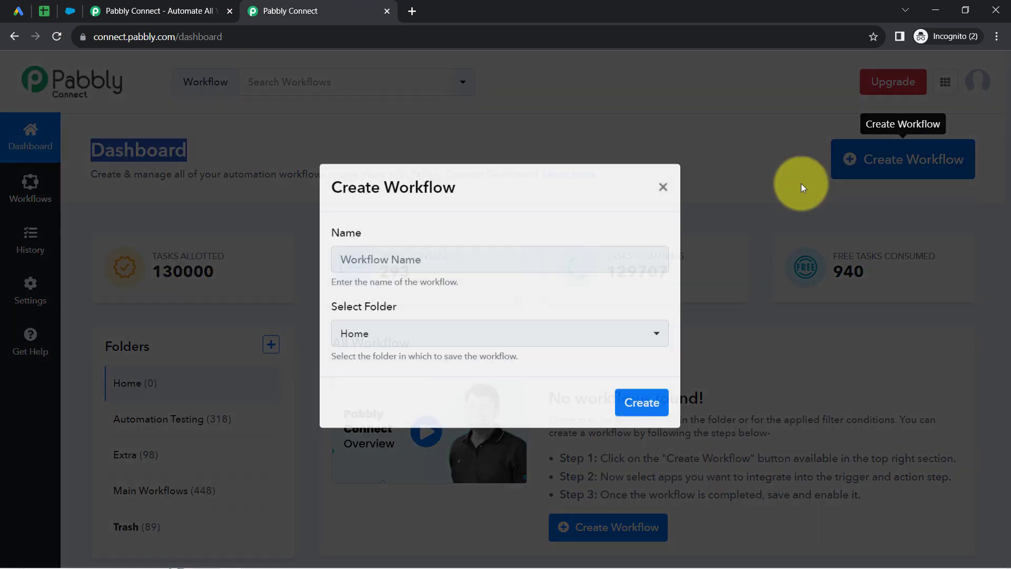
type("Connect your Google Ads to Salesforce & Google Sheets")
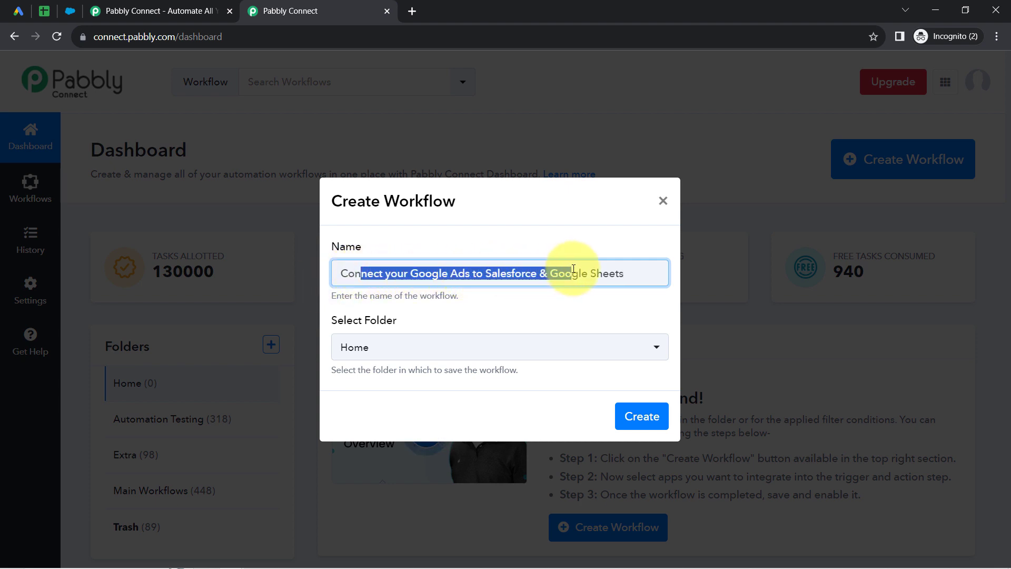
left_click(368, 349)
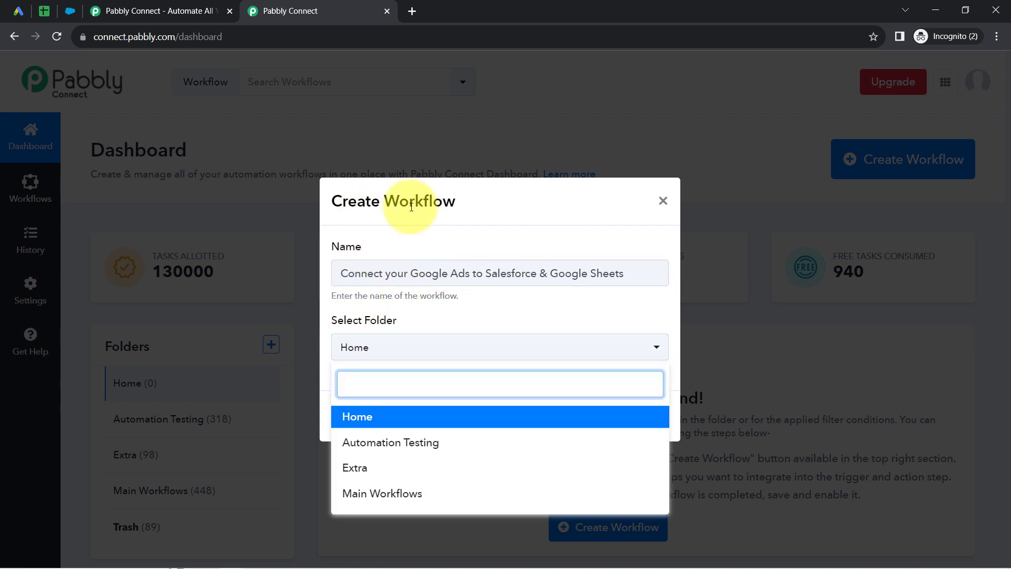
left_click(366, 495)
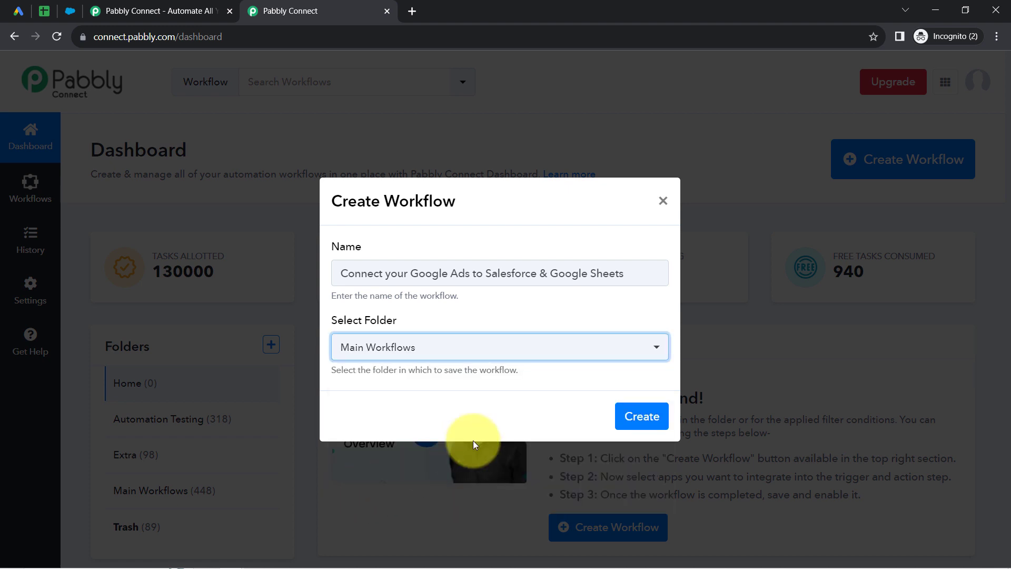
left_click(636, 410)
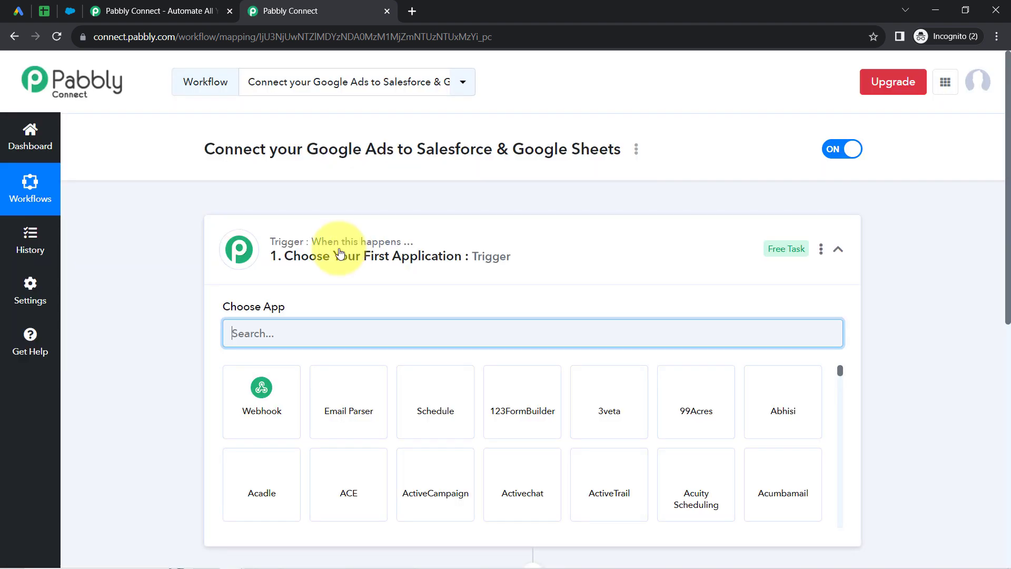
Set Google Lead Form as the workflow's trigger application.
left_click(340, 254)
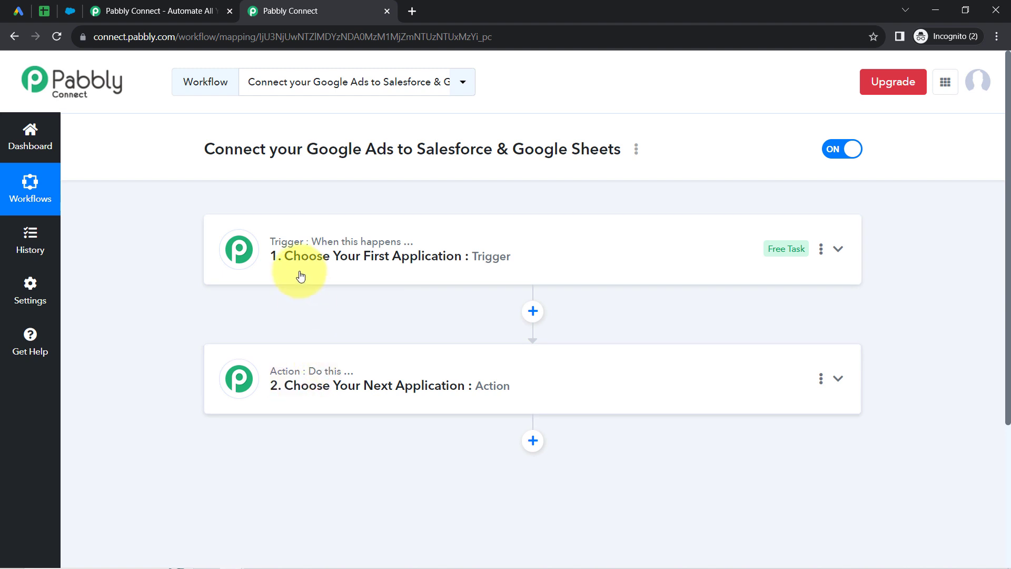
mouse_move(342, 248)
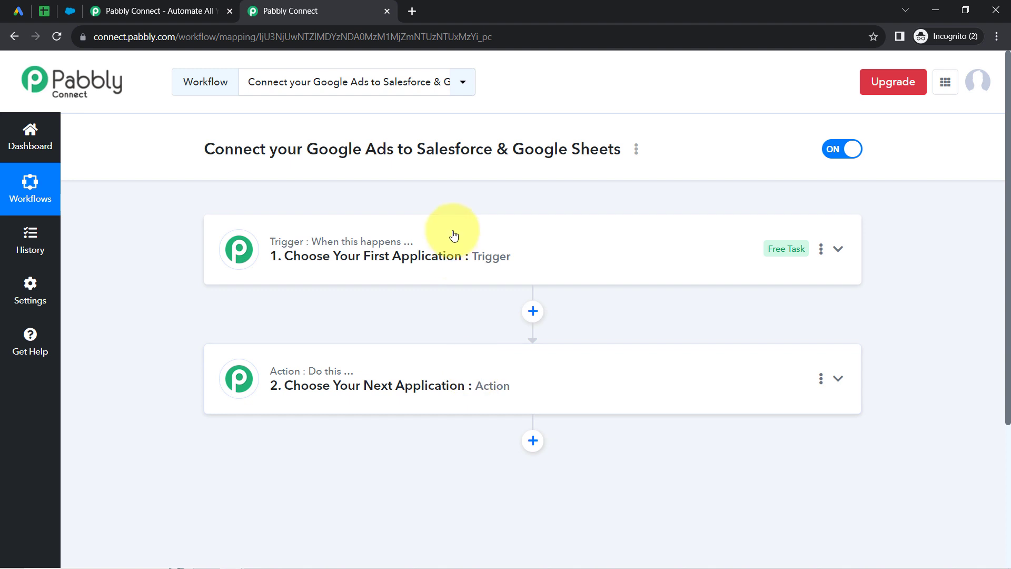
left_click(367, 266)
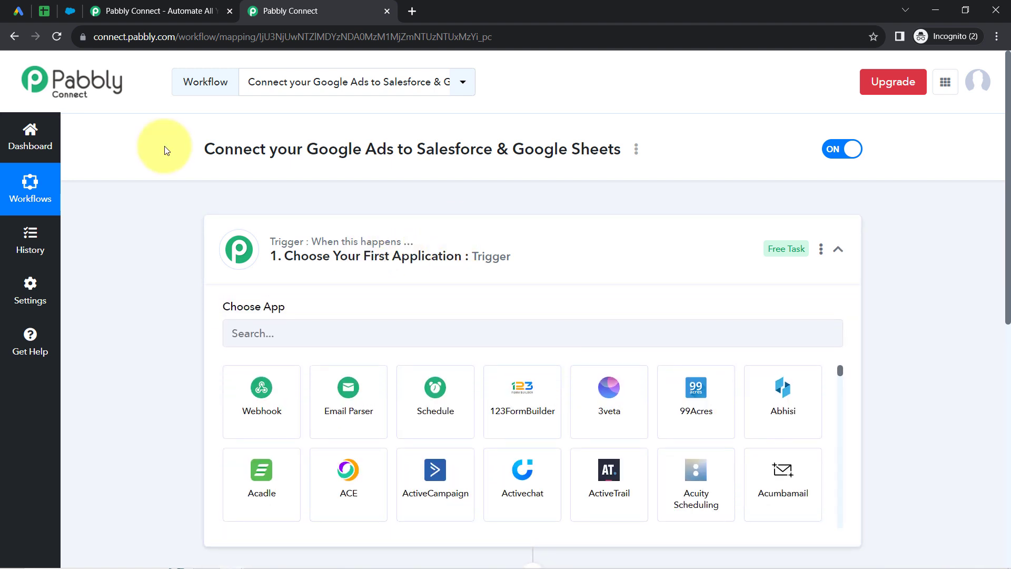
triple_click(226, 152)
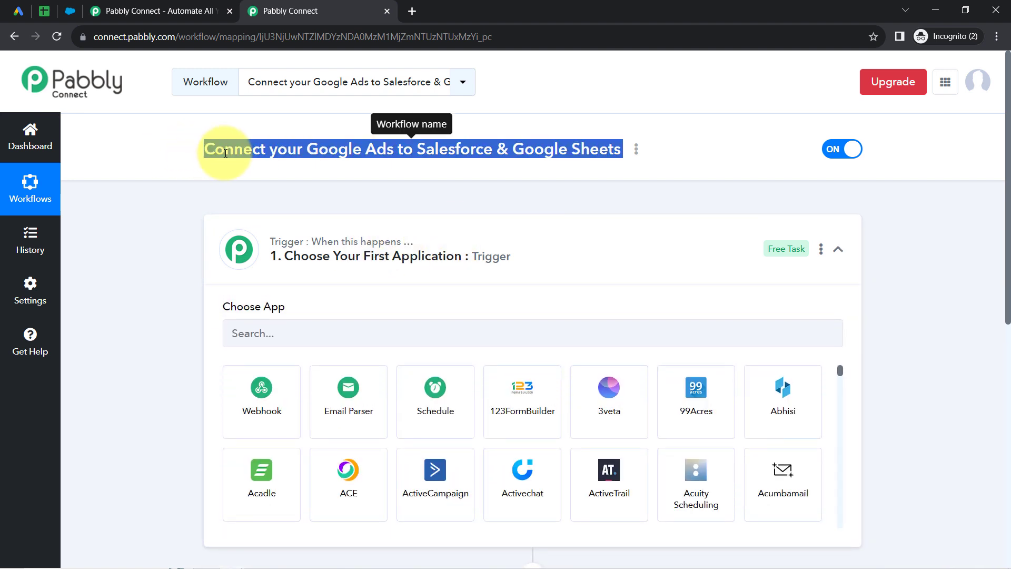
left_click(242, 331)
type("google le")
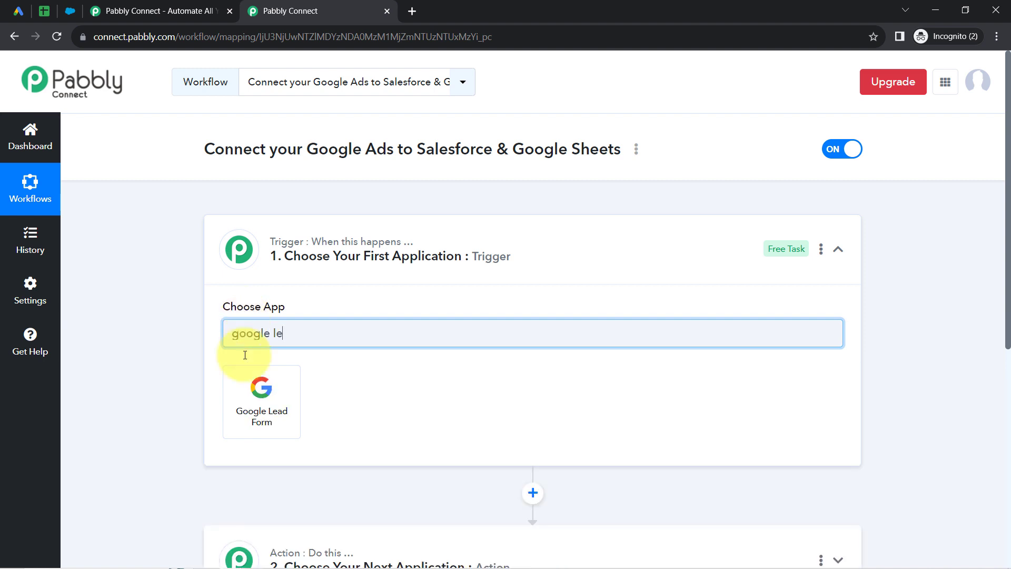
left_click(259, 429)
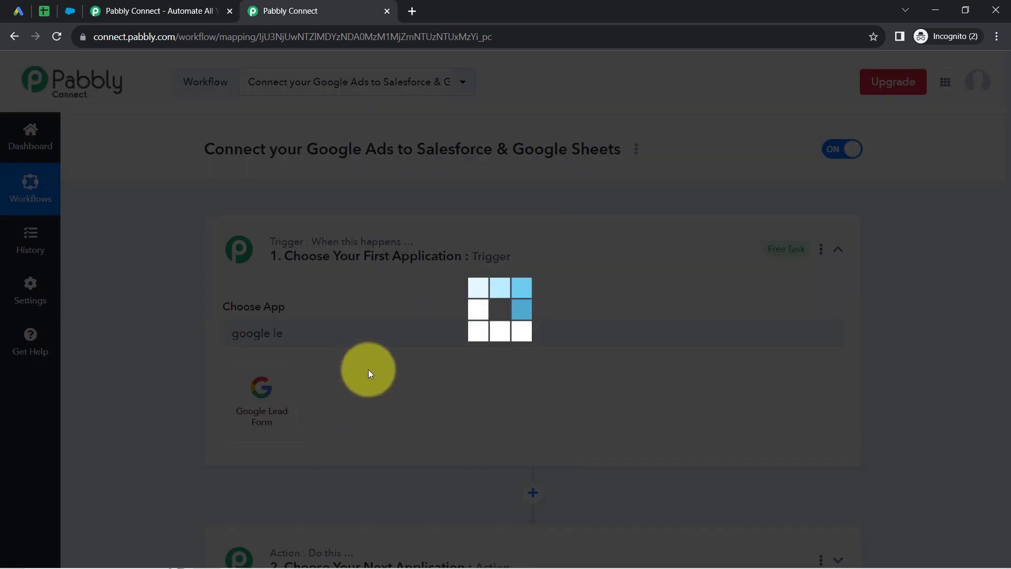
Set Google Sheets as the application for the workflow's first action step.
scroll(993, 276, "down", 4)
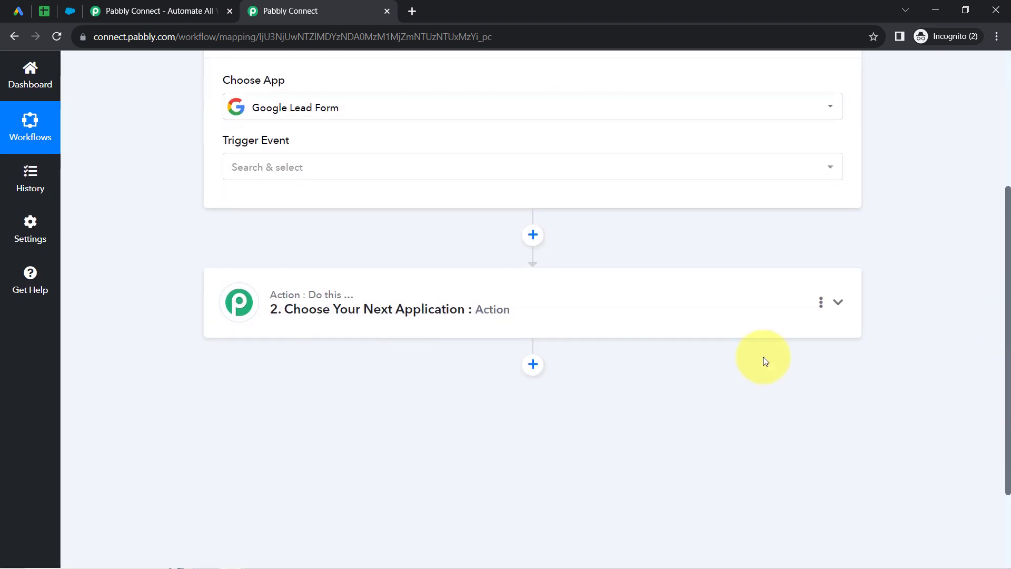
left_click(281, 310)
left_click(241, 380)
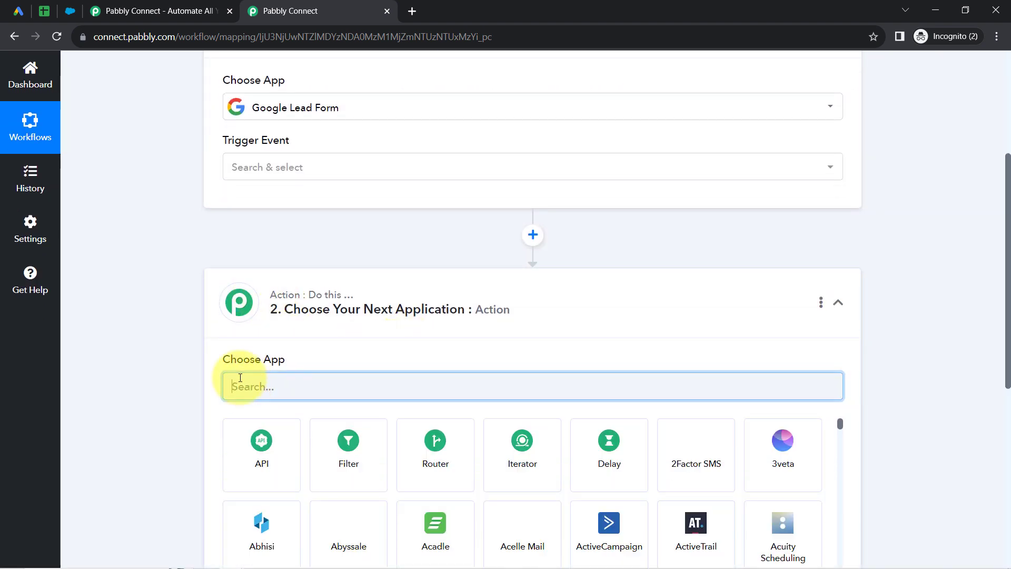
type("sheet")
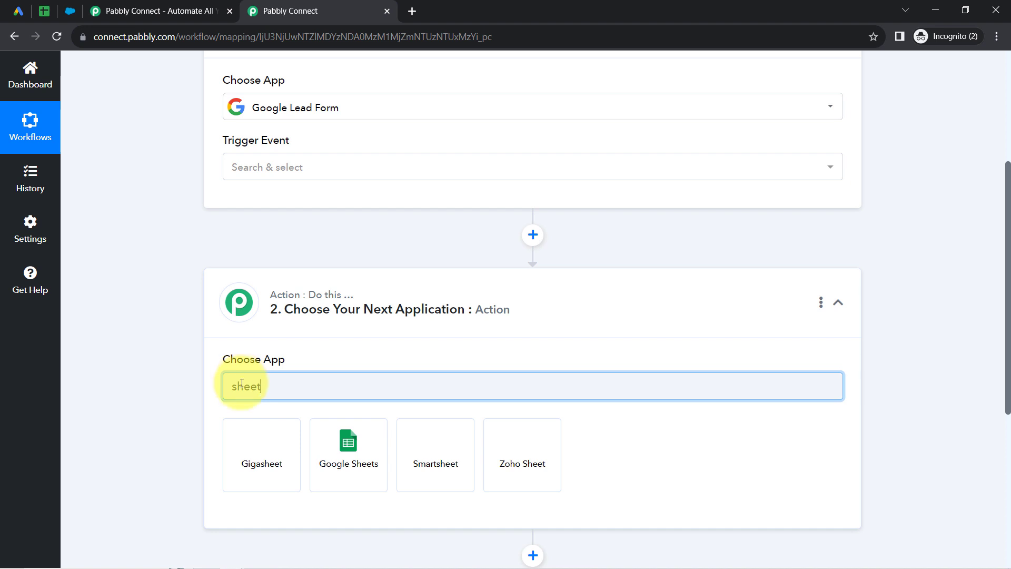
left_click(360, 462)
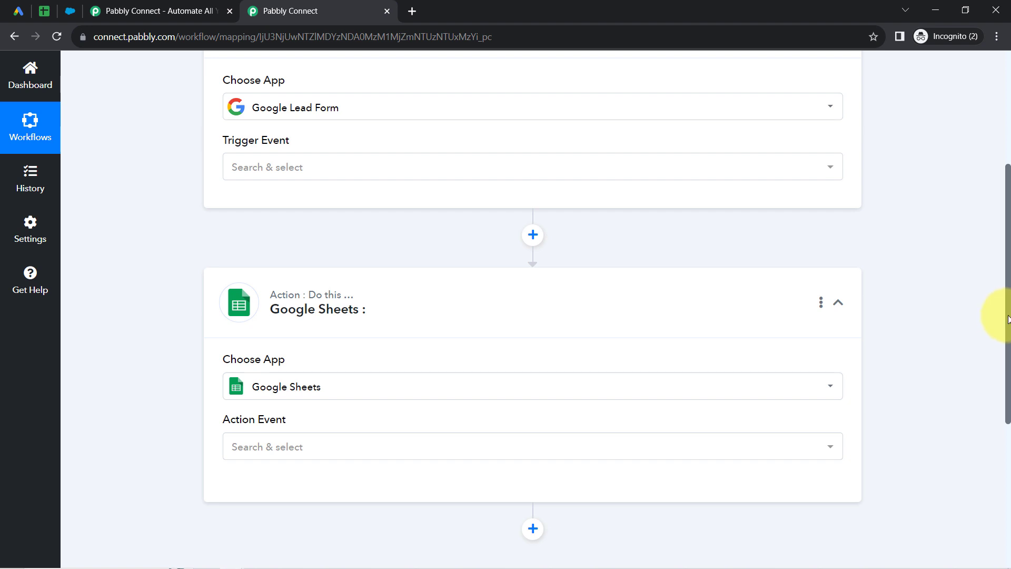
Add another action step after Google Sheets and search its app list for "salesf".
left_click_drag(1008, 319, 1009, 482)
left_click(532, 241)
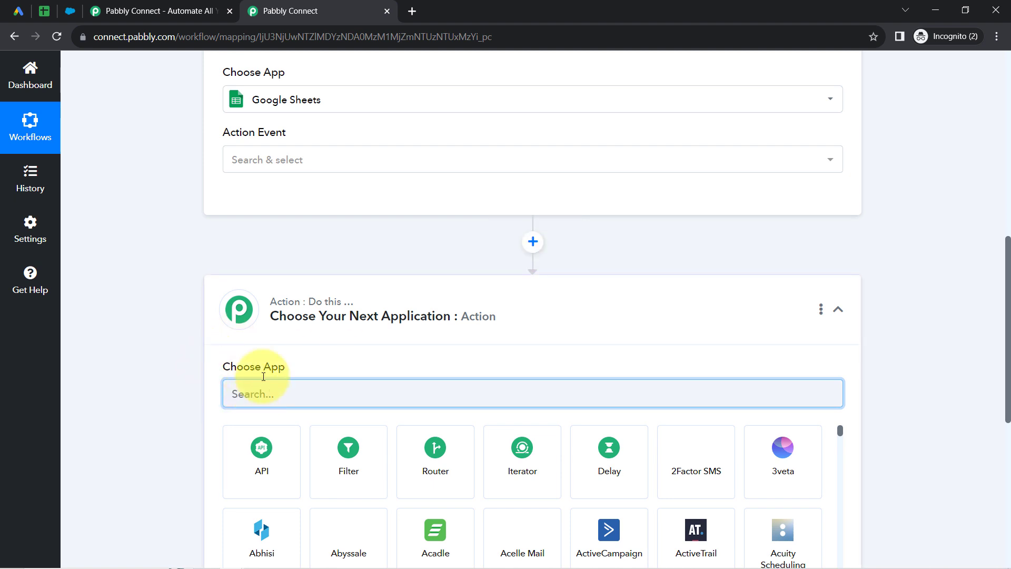
type("salesf")
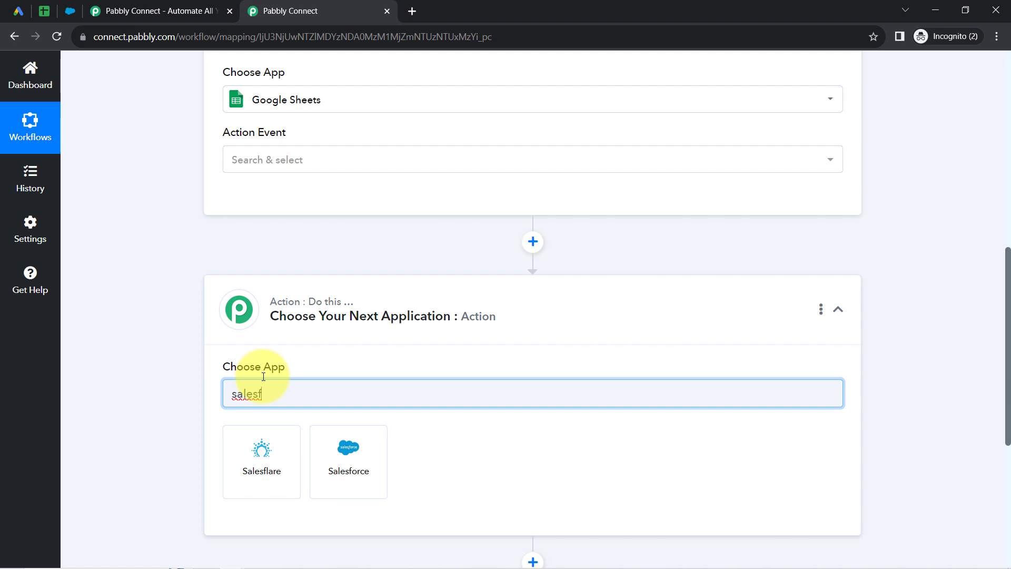
Replace the app search in the new action step with "acti" and clear it after viewing the matching apps.
key("BackSpace")
key("BackSpace")
key("BackSpace")
key("BackSpace")
key("BackSpace")
key("BackSpace")
type("acti")
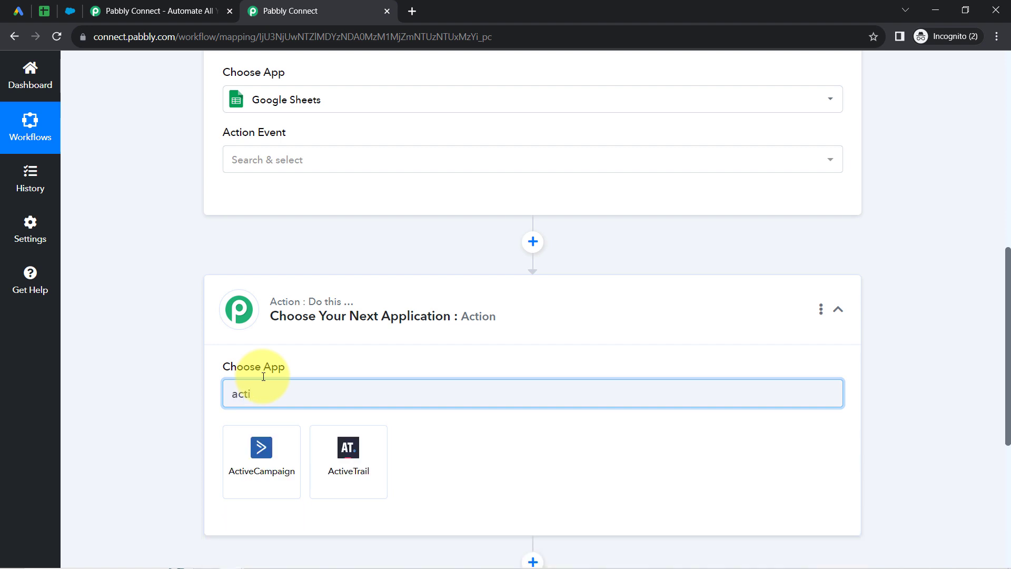
key("BackSpace")
key("BackSpace")
key("BackSpace")
key("BackSpace")
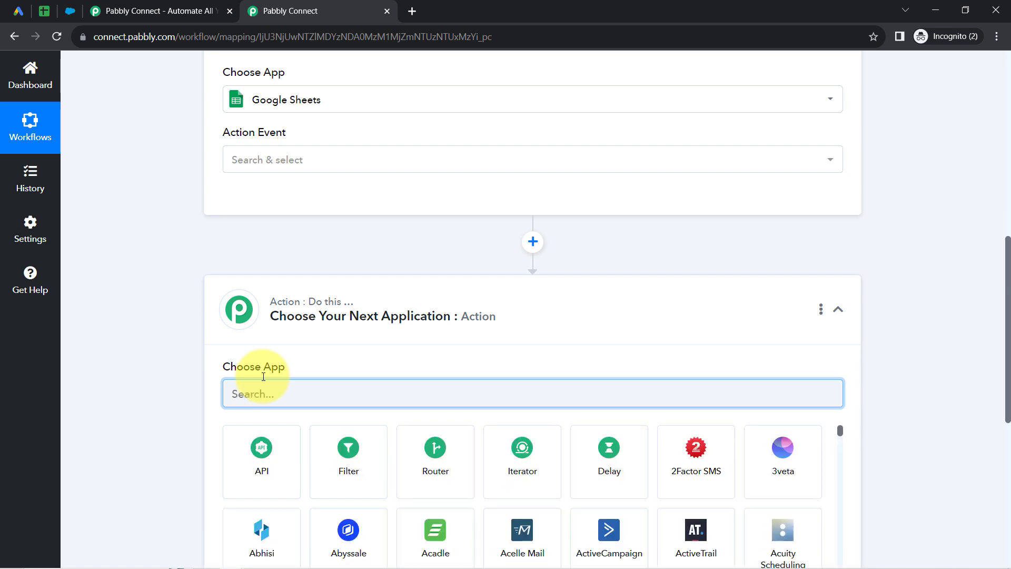
Search the new action step's app list for "zoho c" and delete the search text.
type("zoho c")
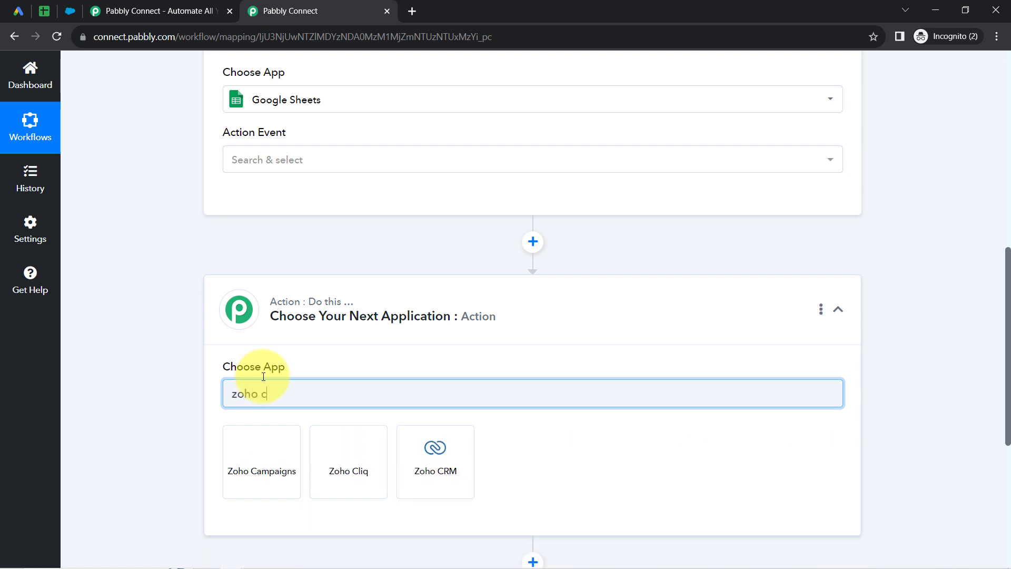
key("BackSpace")
key("BackSpace")
key("BackSpace")
key("BackSpace")
key("BackSpace")
key("BackSpace")
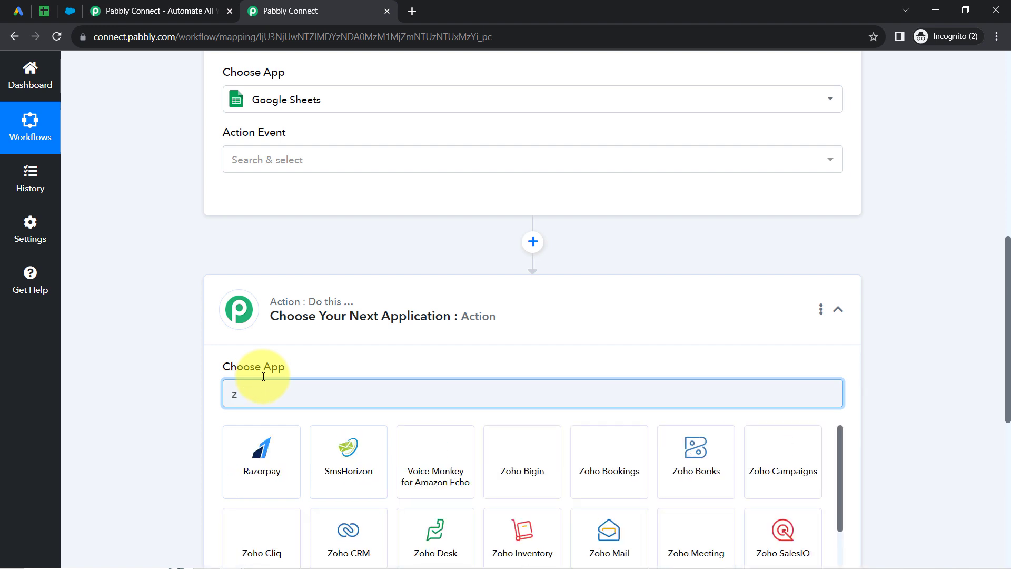
Set Salesforce as the second action step's application and collapse the trigger and both action steps.
type("salesfo")
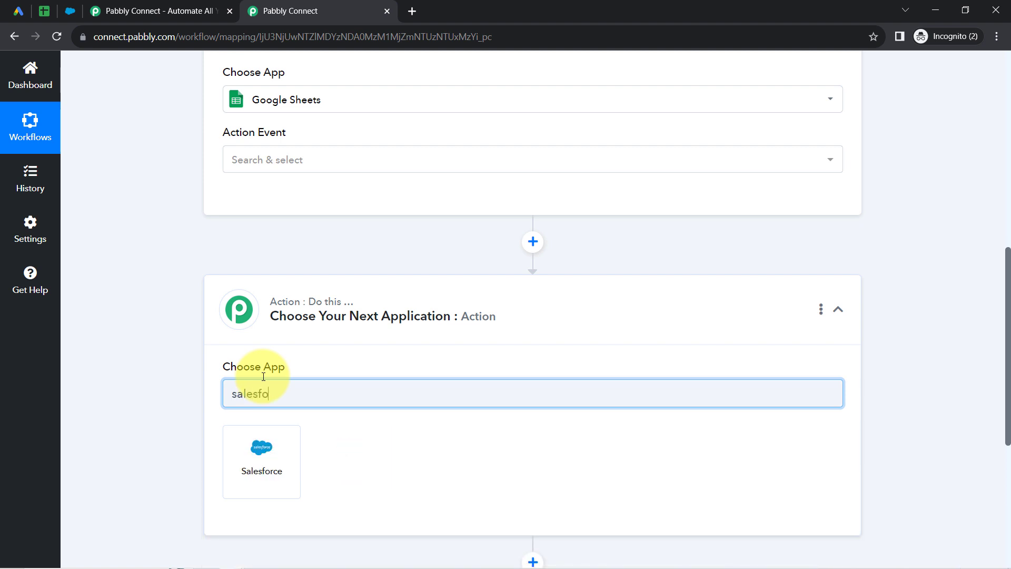
left_click(252, 451)
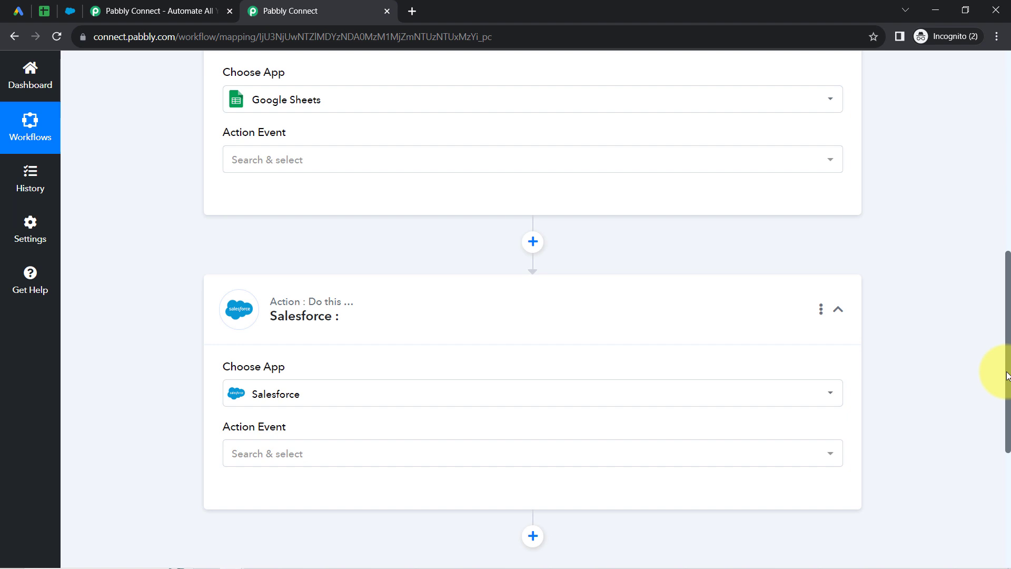
left_click_drag(1007, 375, 995, 190)
left_click(254, 264)
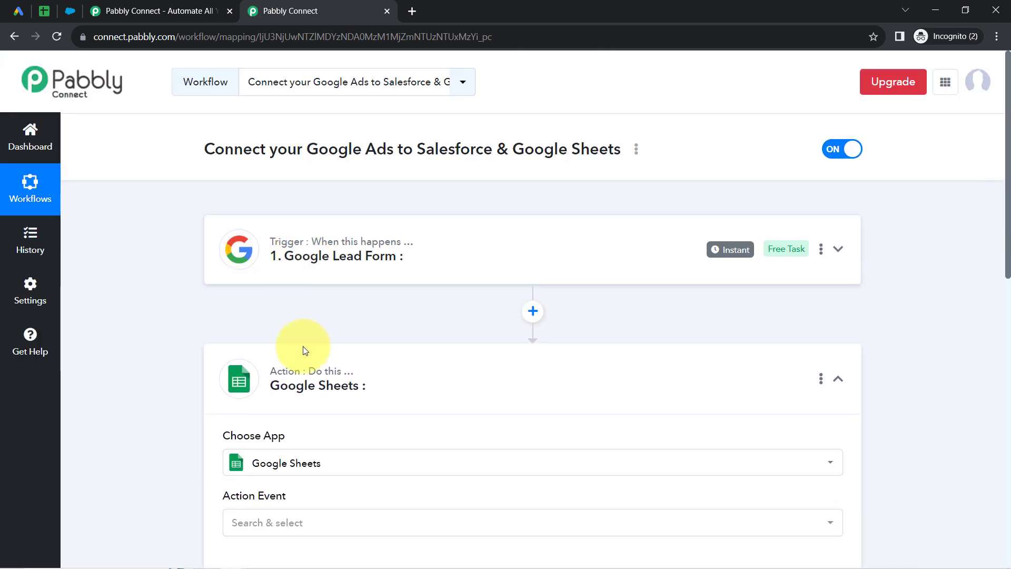
left_click(279, 383)
left_click(260, 501)
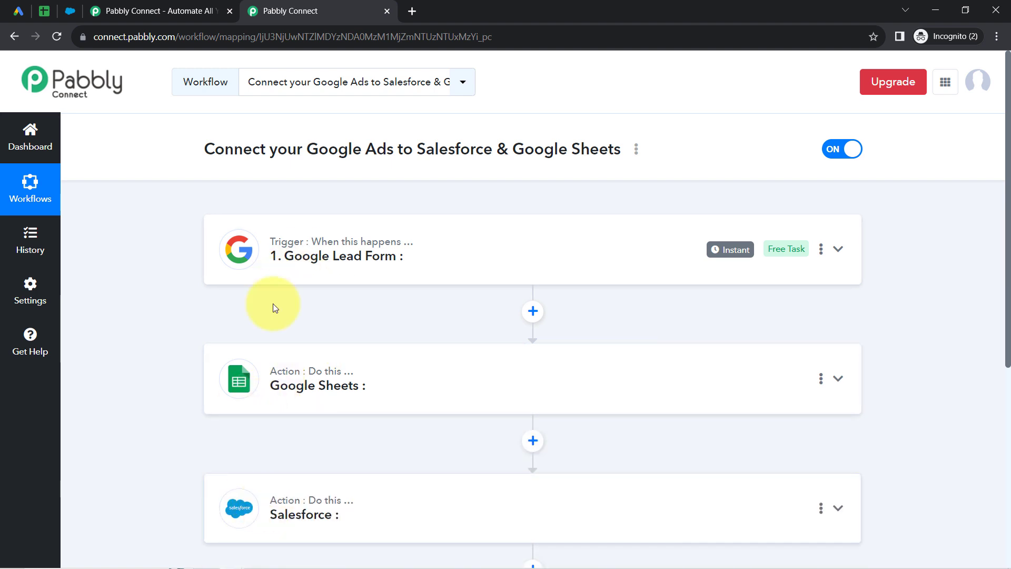
Expand the Google Lead Form trigger and set its trigger event to New Lead.
left_click(333, 259)
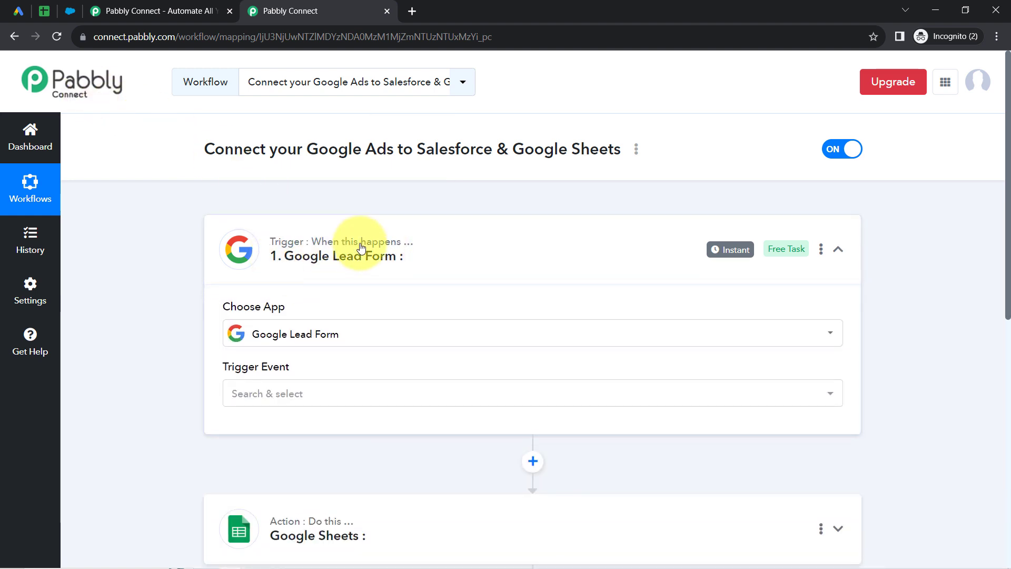
left_click(241, 395)
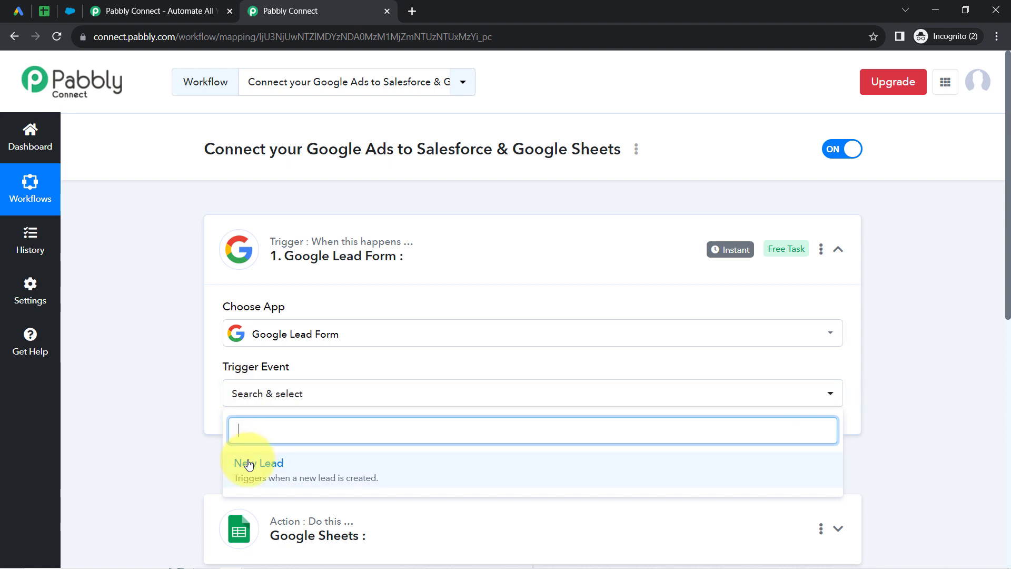
left_click(248, 463)
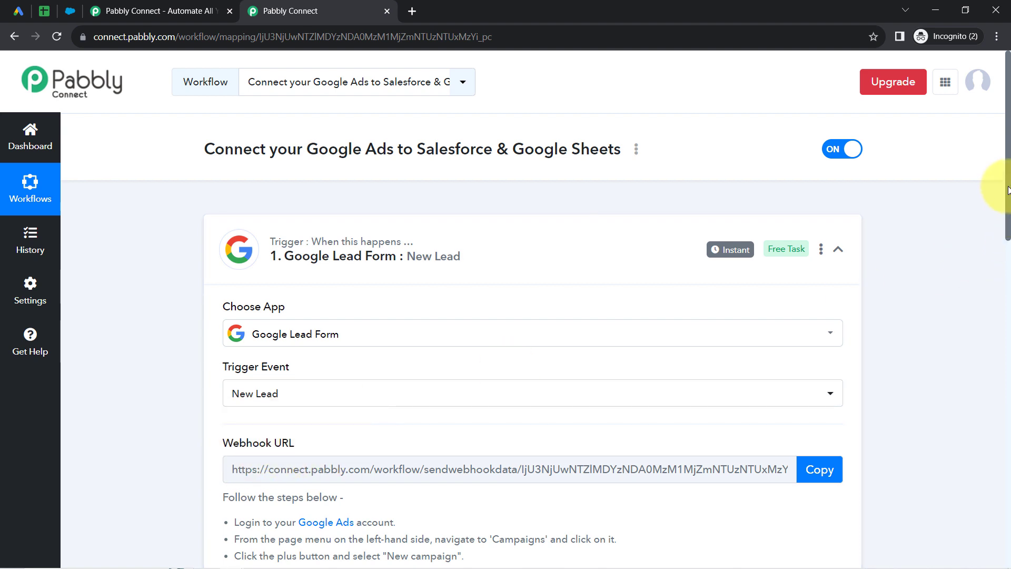
Review the Google Ads setup instructions in the trigger step and copy its webhook URL.
left_click_drag(1008, 192, 987, 286)
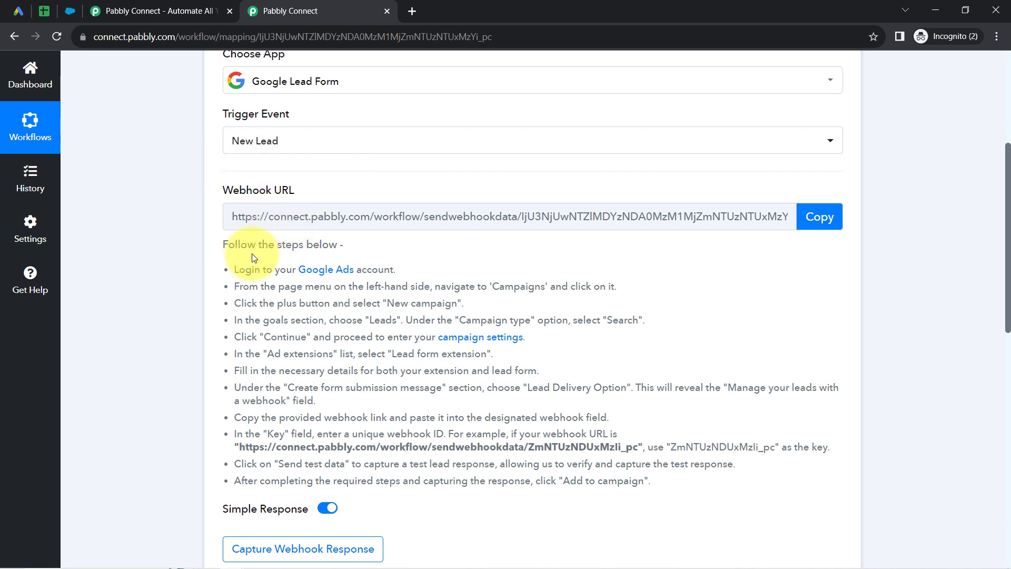
left_click_drag(225, 247, 348, 463)
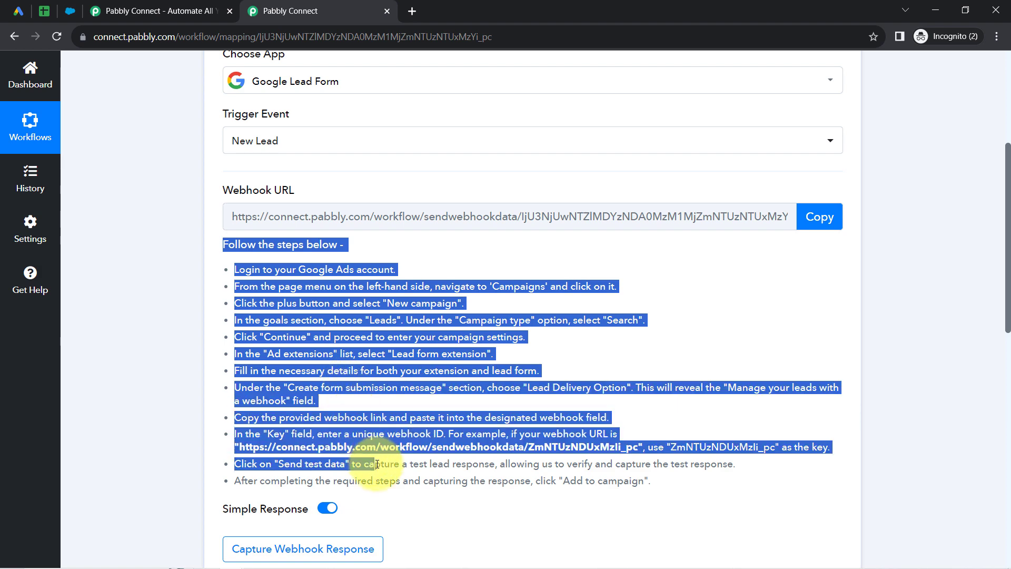
left_click(345, 350)
left_click(836, 220)
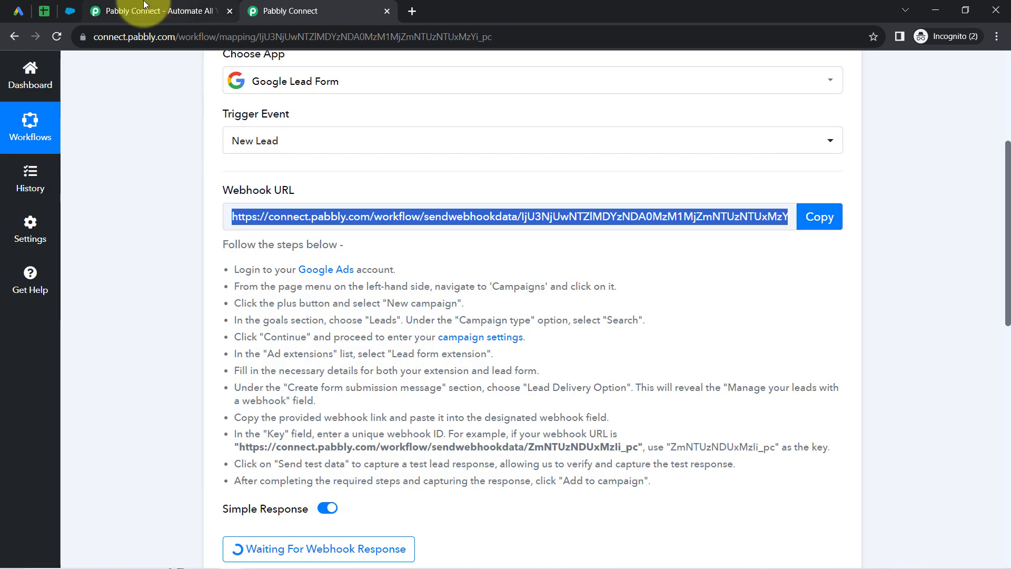
Switch to Google Ads, review the lead form's headline, business name and description, and remove City from its contact information questions.
left_click(18, 11)
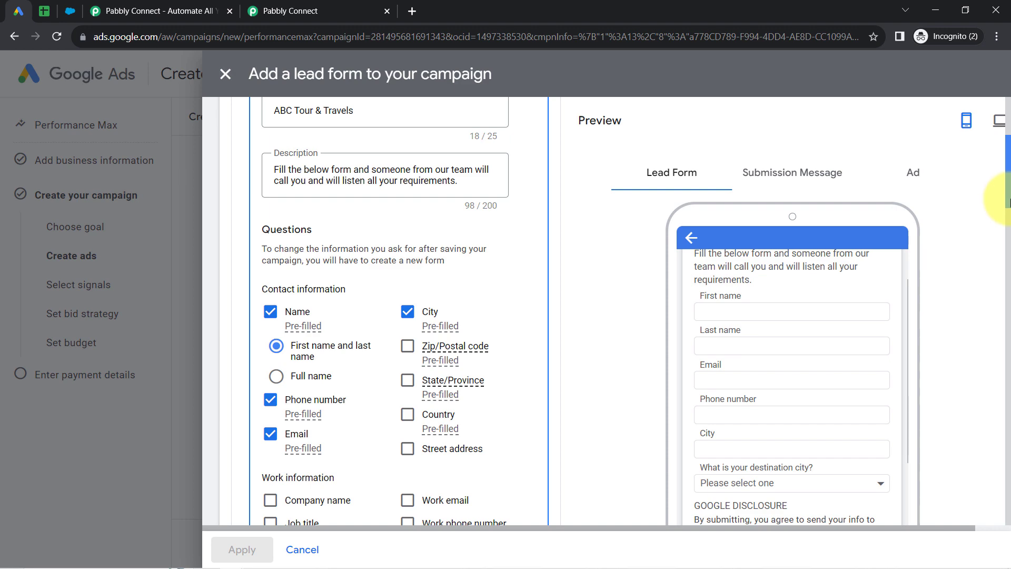
mouse_move(1007, 200)
left_mouse_down()
mouse_move(1005, 224)
mouse_move(1004, 180)
left_mouse_up()
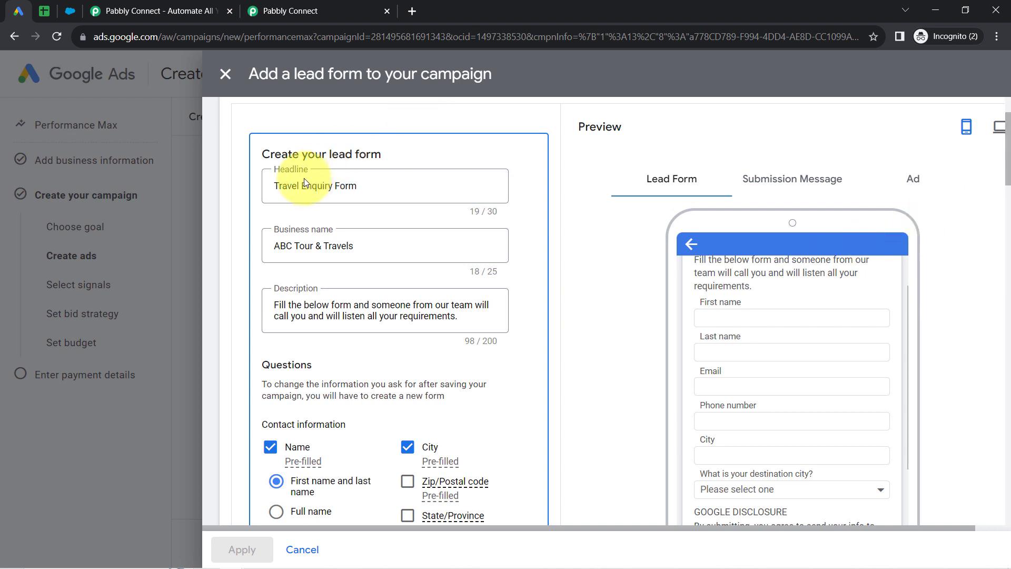
left_click_drag(315, 187, 351, 189)
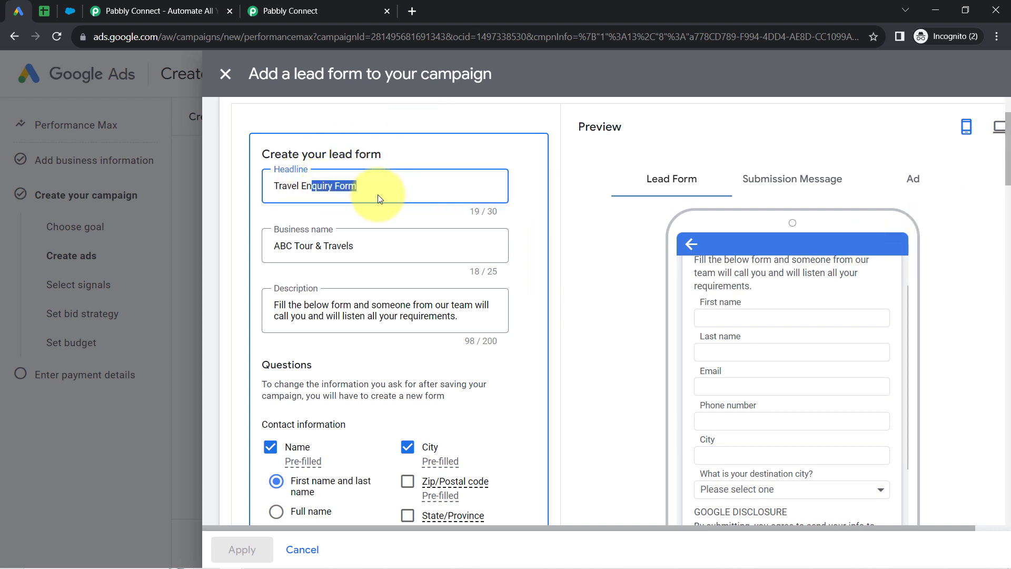
left_click_drag(293, 246, 328, 250)
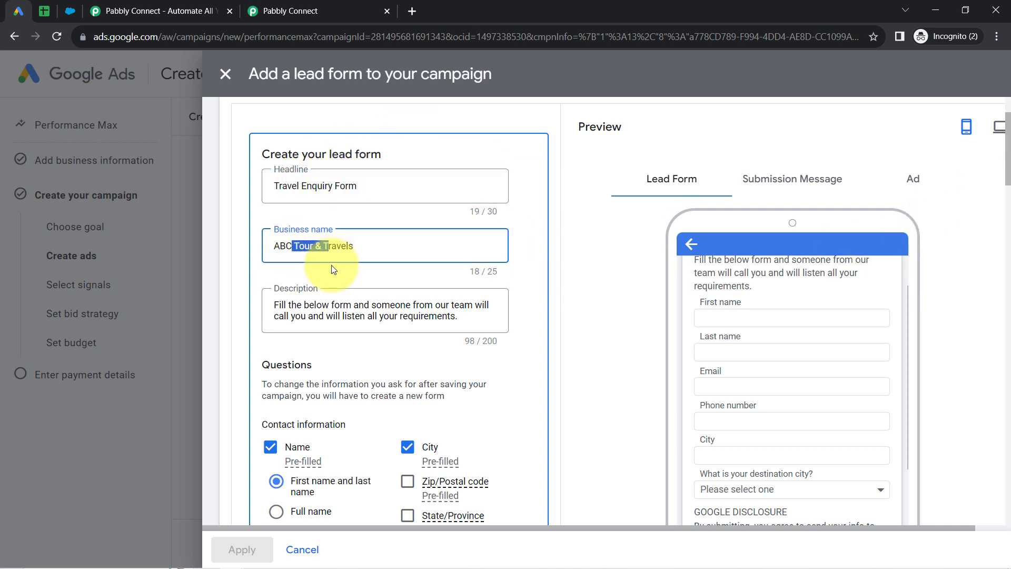
left_click_drag(334, 305, 413, 317)
left_click_drag(1004, 121, 976, 215)
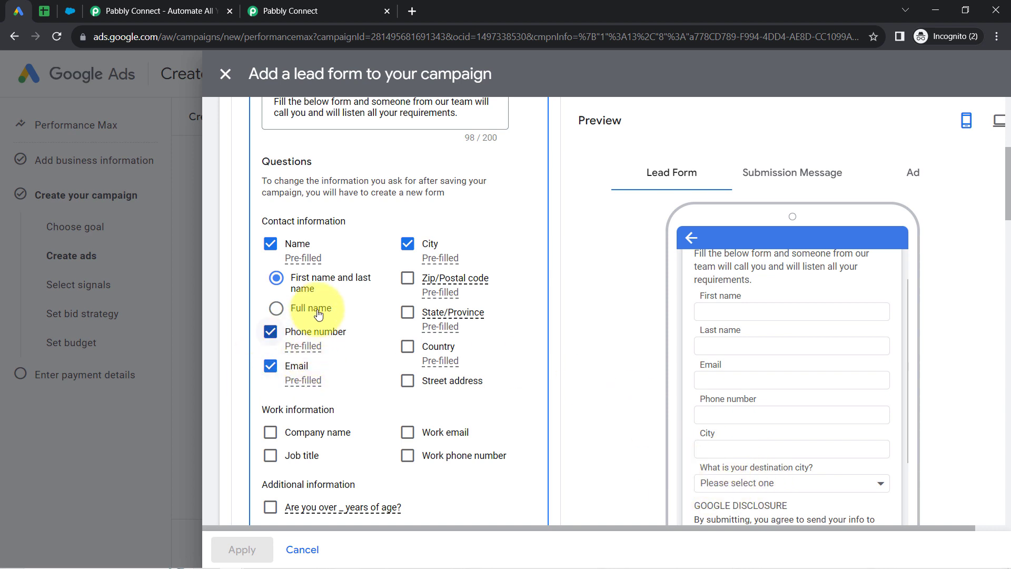
left_click(408, 244)
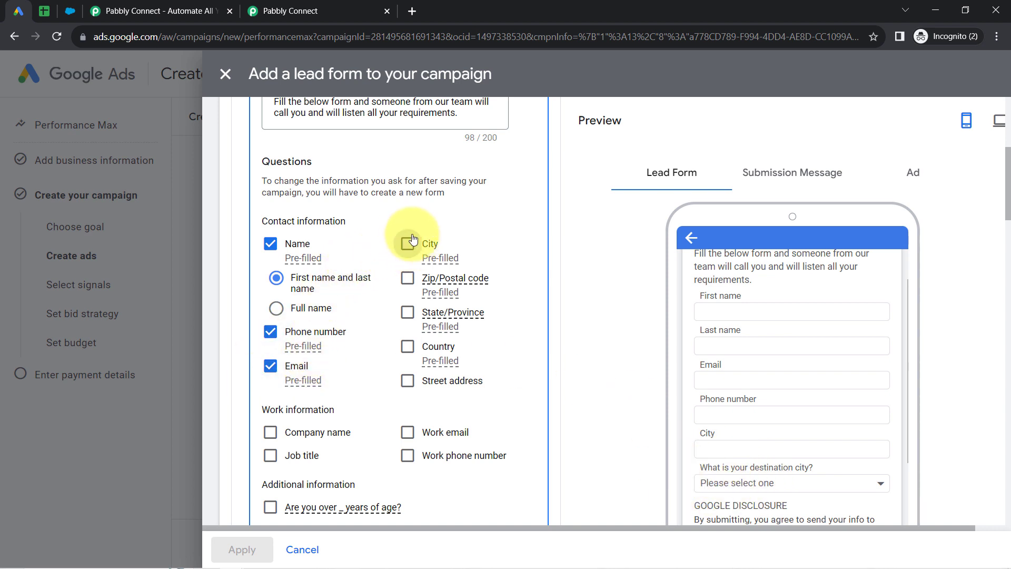
Examine the lead form's delivery options and the column headers of the "Leads (via Google Lead Form)" spreadsheet.
left_click_drag(1007, 213, 1006, 422)
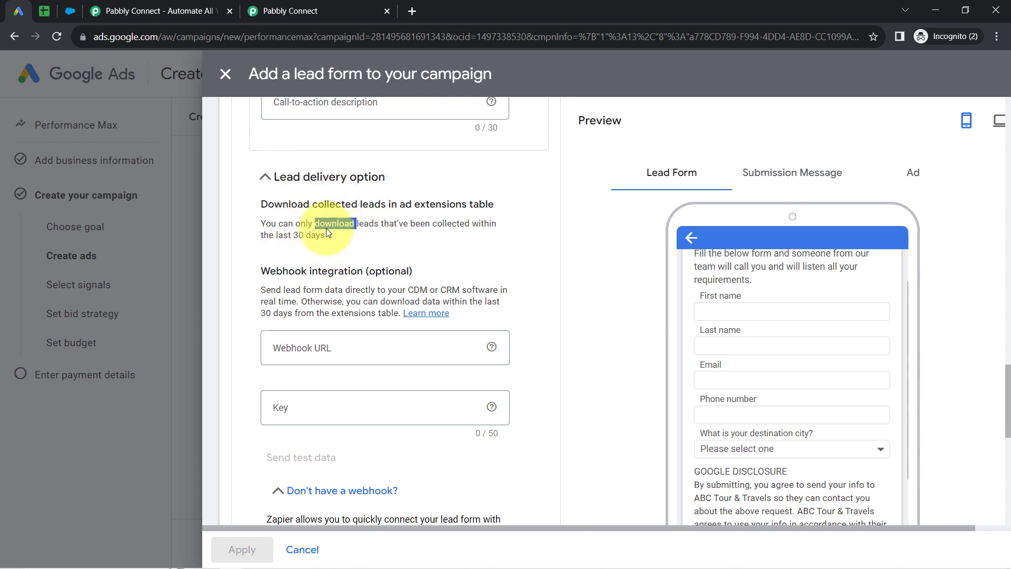
left_click(44, 11)
left_click(19, 11)
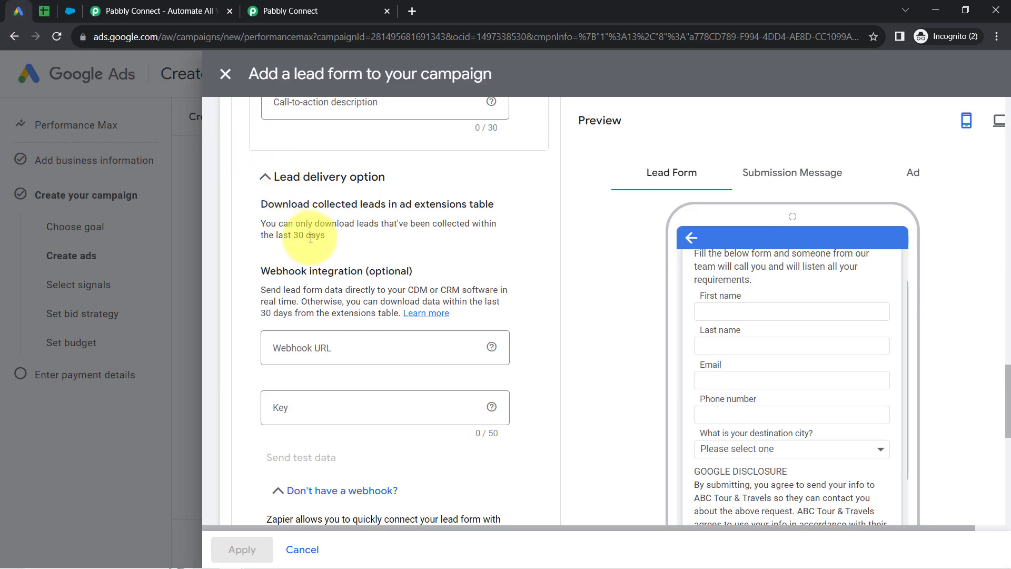
left_click(44, 11)
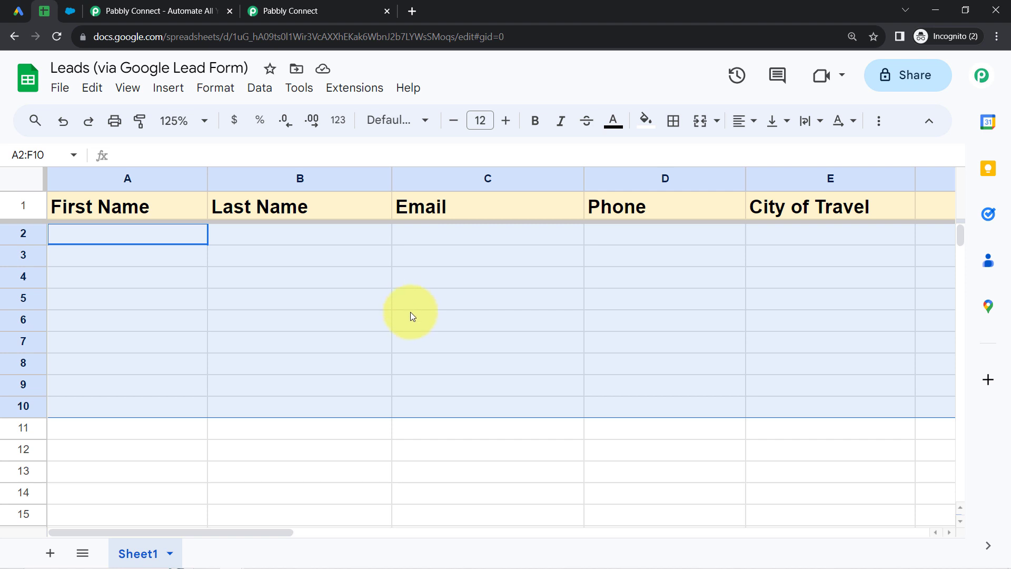
left_click(18, 11)
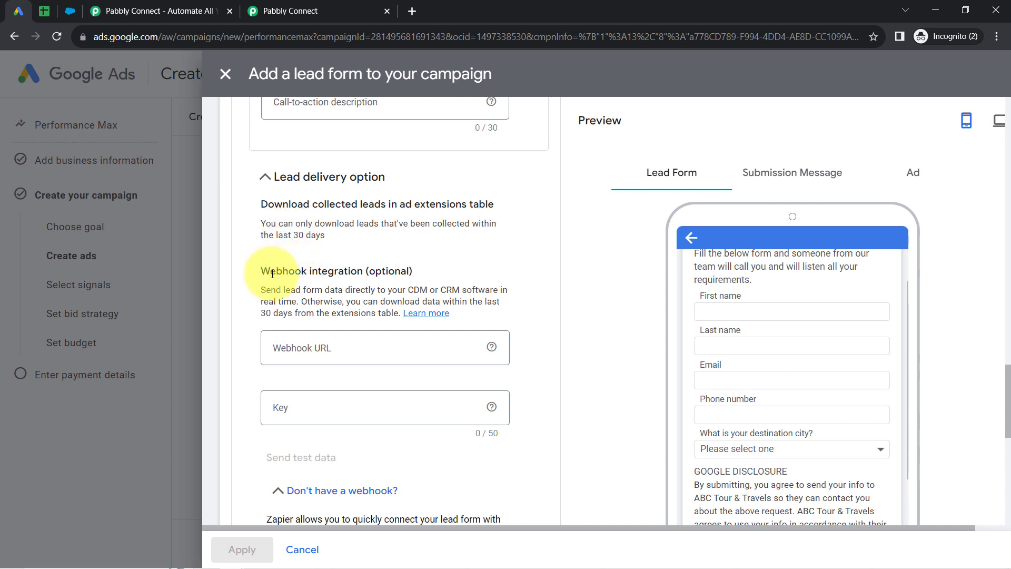
Copy the trigger's webhook URL from Pabbly Connect into the Google Ads lead form's webhook integration and enter the webhook key.
left_click_drag(271, 274, 343, 273)
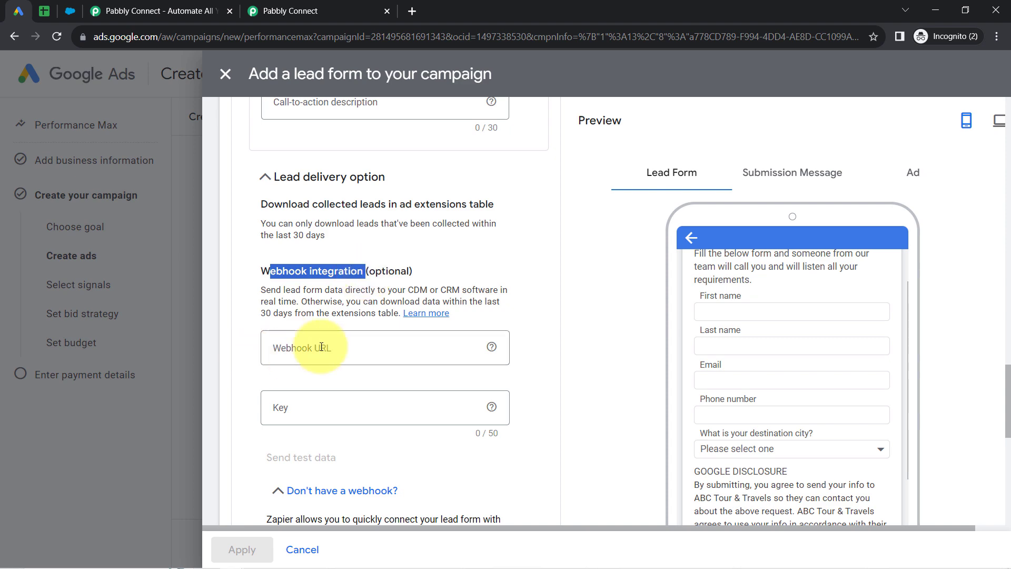
left_click(290, 11)
left_click(814, 217)
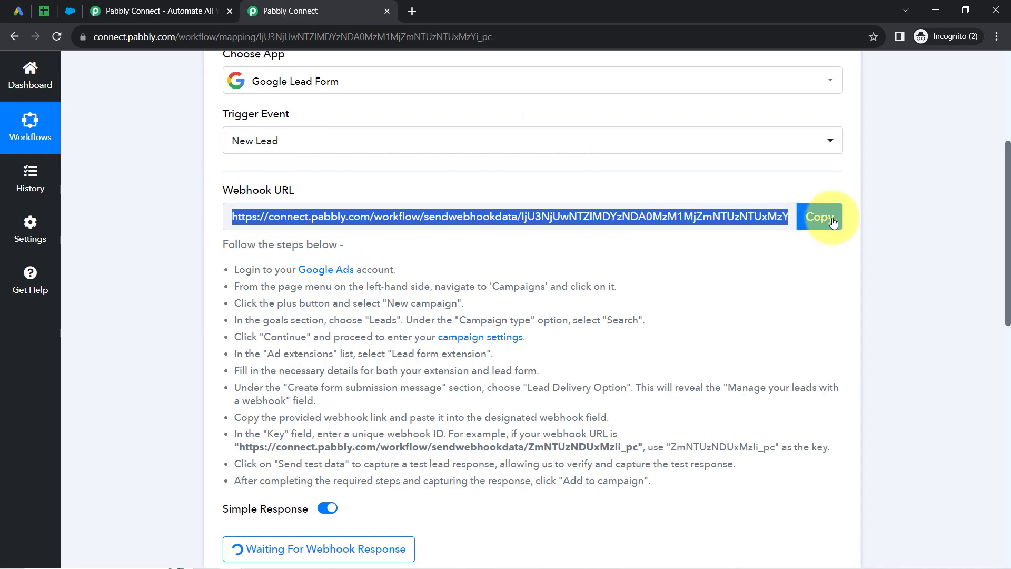
left_click(17, 10)
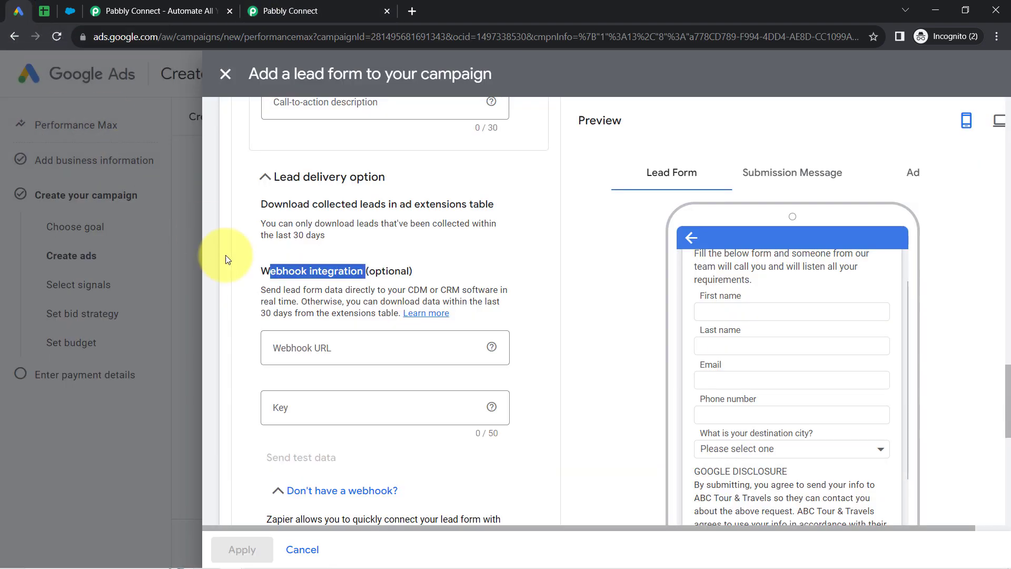
left_click(293, 348)
key("ctrl+v")
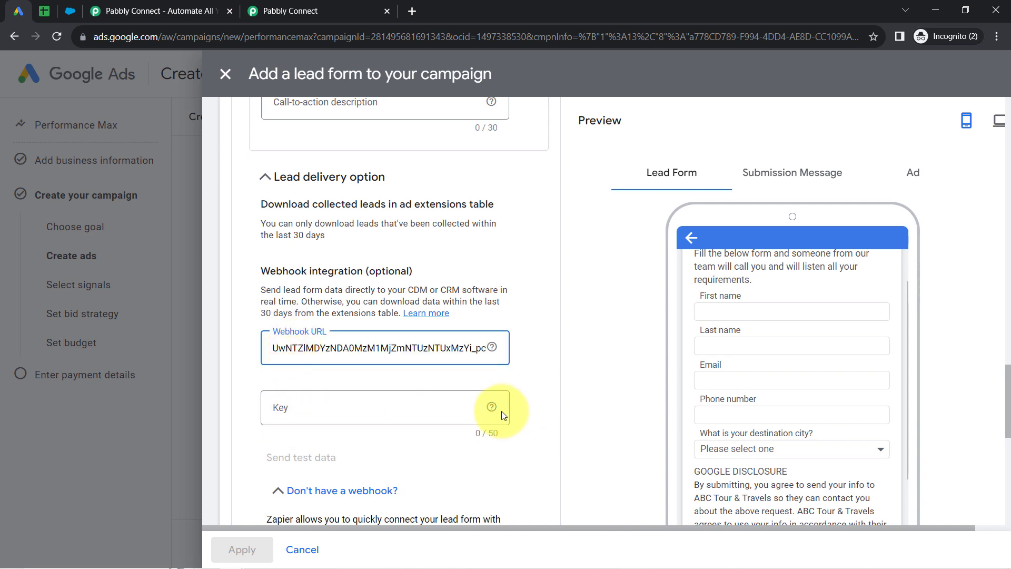
mouse_move(493, 408)
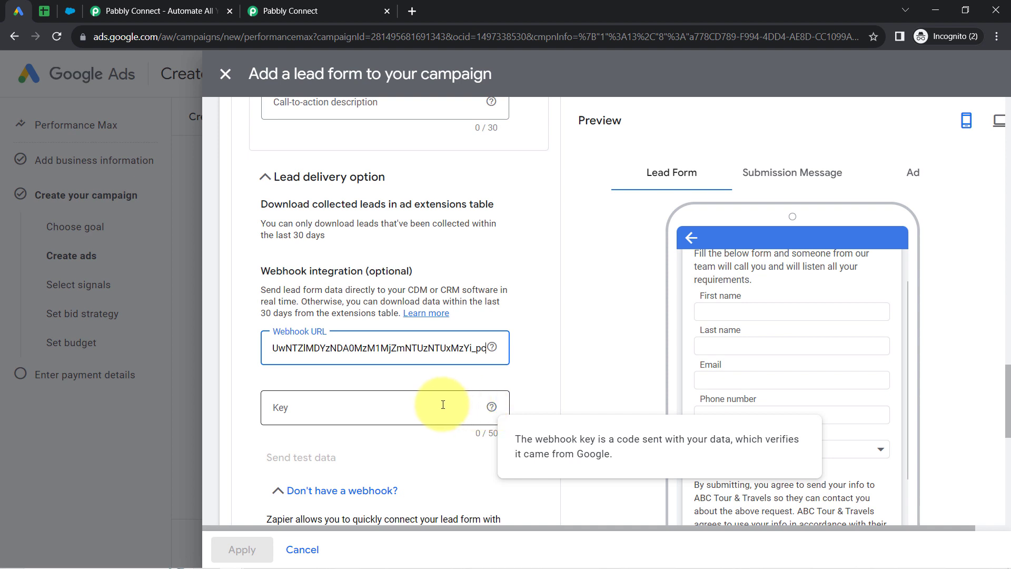
left_click(312, 405)
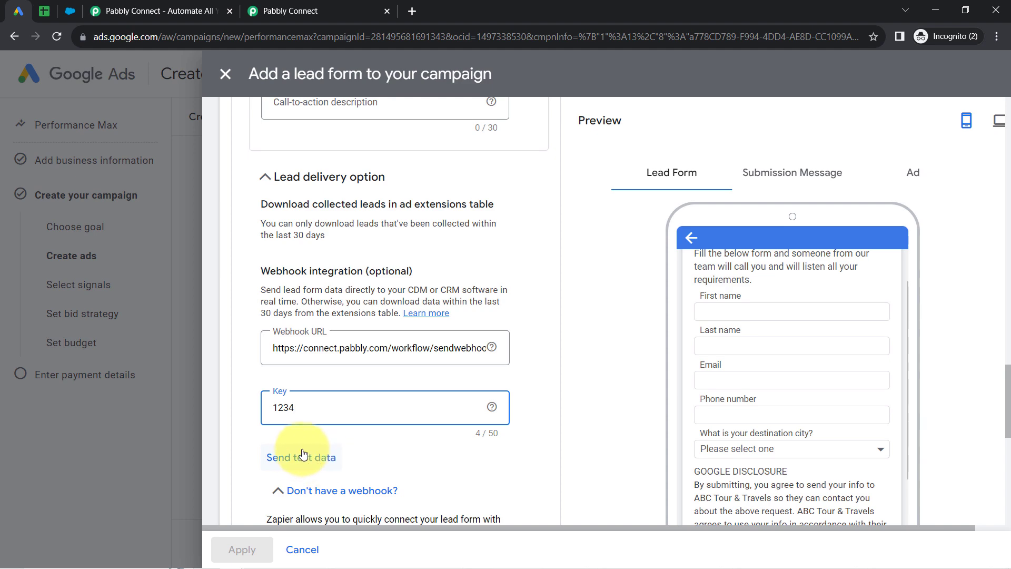
Check the trigger's webhook capture status in Pabbly Connect and send test data from the Google Ads lead form.
left_click(292, 6)
scroll(226, 311, "down", 8)
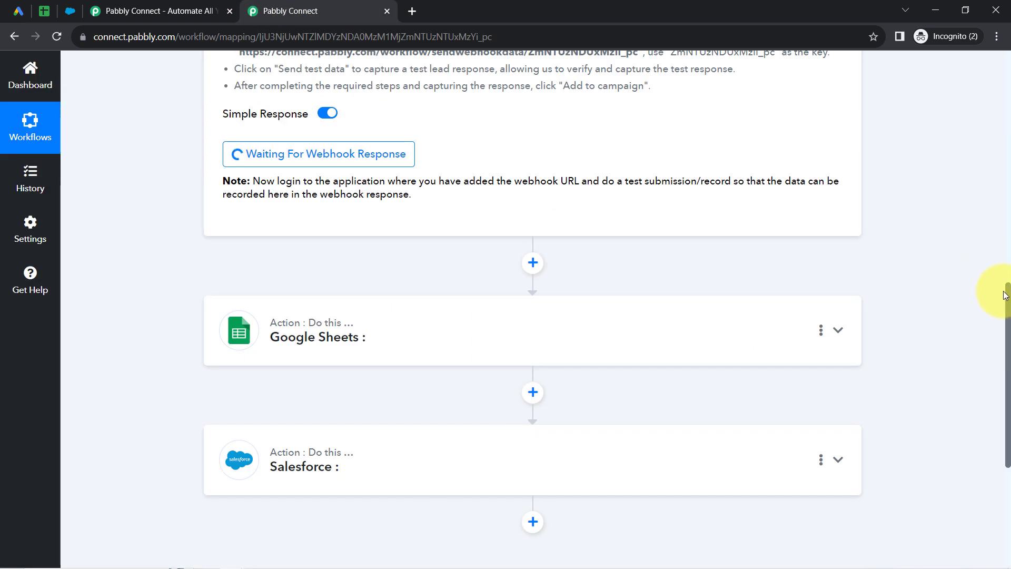
left_click_drag(1004, 293, 1004, 253)
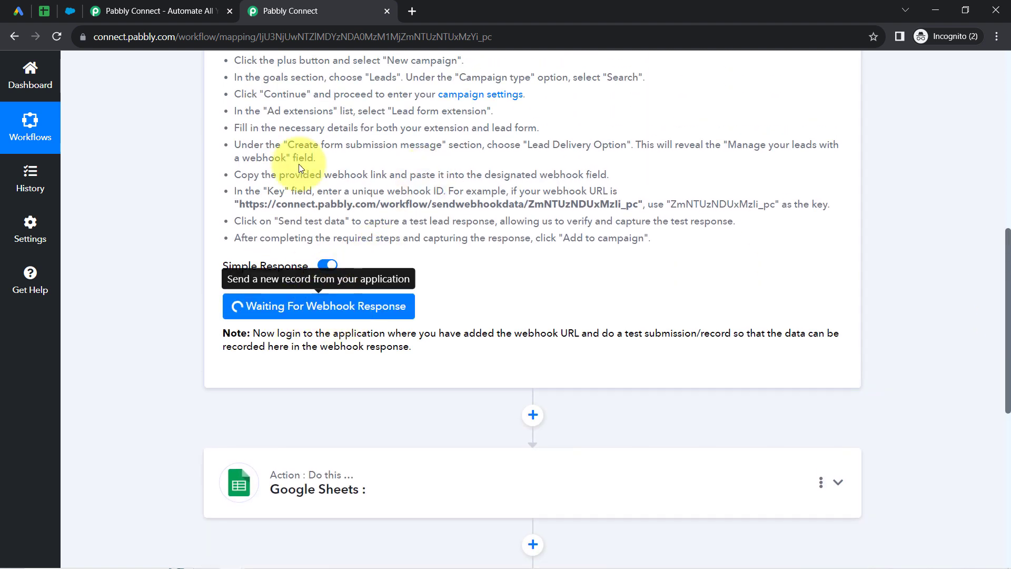
left_click(18, 10)
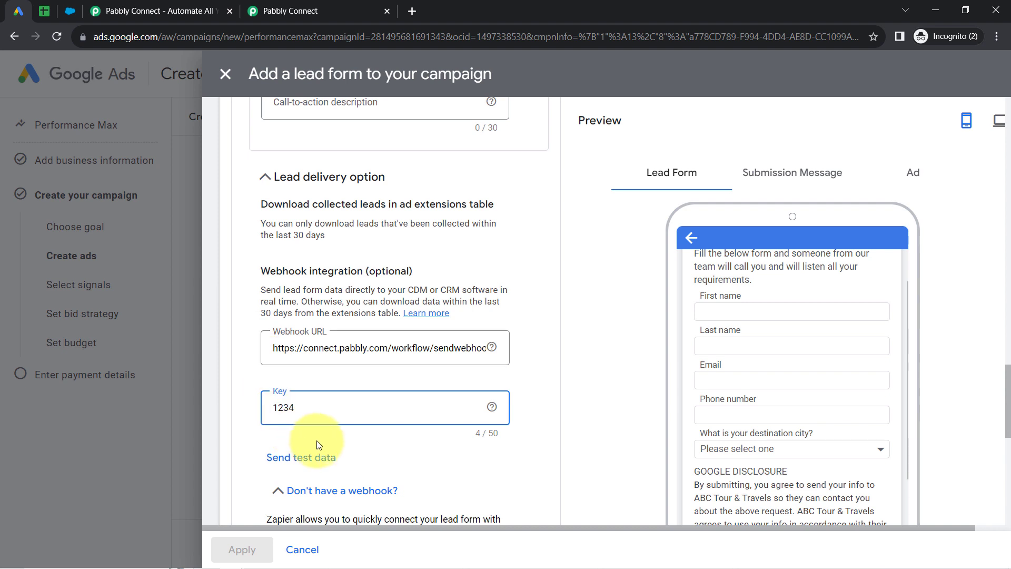
left_click(298, 458)
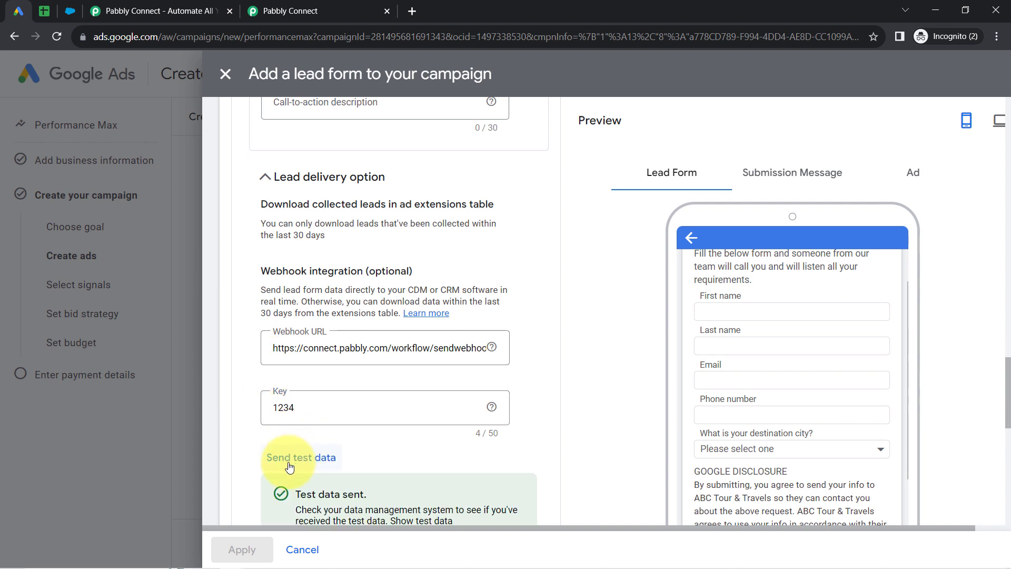
Show the sent test data and examine its name, phone, email and destination city values.
scroll(287, 392, "down", 4)
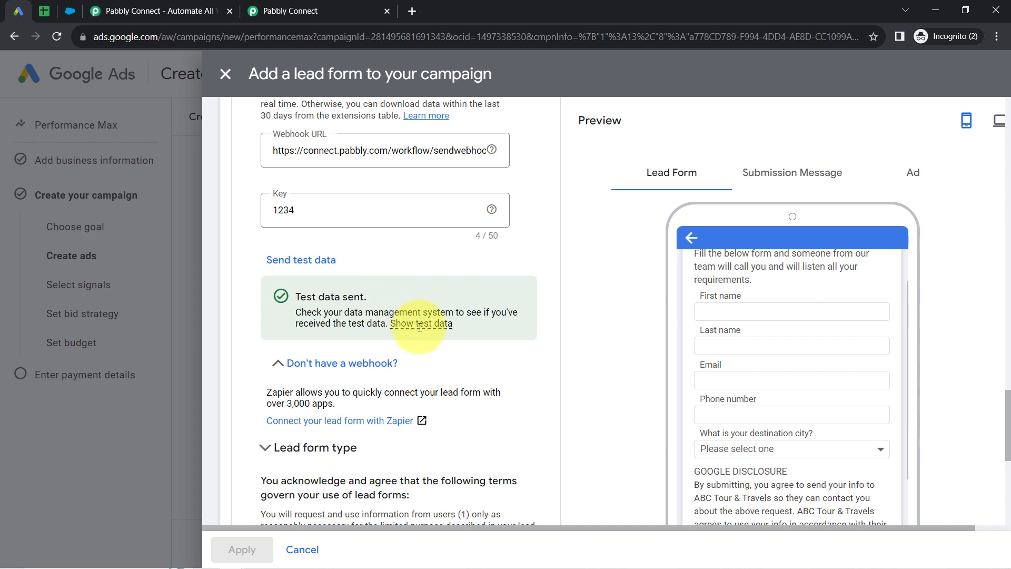
mouse_move(418, 325)
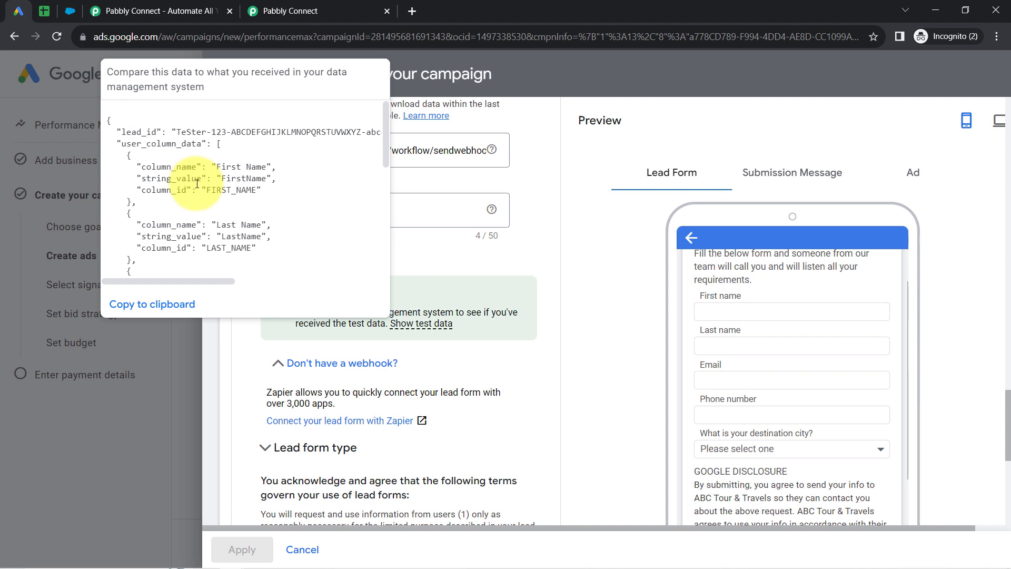
mouse_move(227, 167)
left_mouse_down()
mouse_move(266, 166)
mouse_move(209, 166)
mouse_move(257, 167)
mouse_move(225, 184)
left_mouse_up()
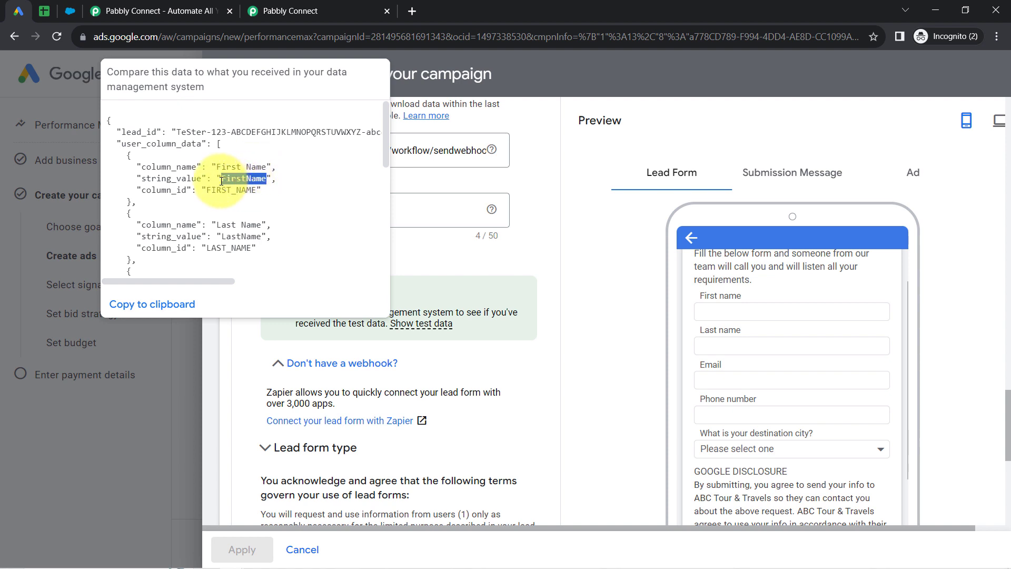
left_click_drag(217, 224, 237, 226)
left_click(242, 237)
double_click(242, 237)
left_click_drag(385, 157, 385, 198)
double_click(238, 192)
scroll(385, 181, "down", 1)
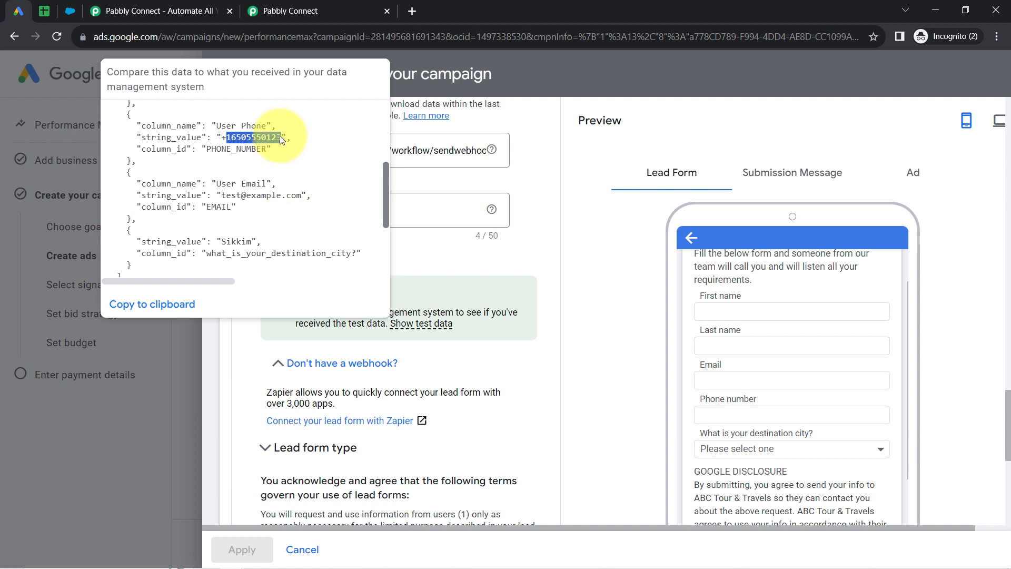
triple_click(274, 195)
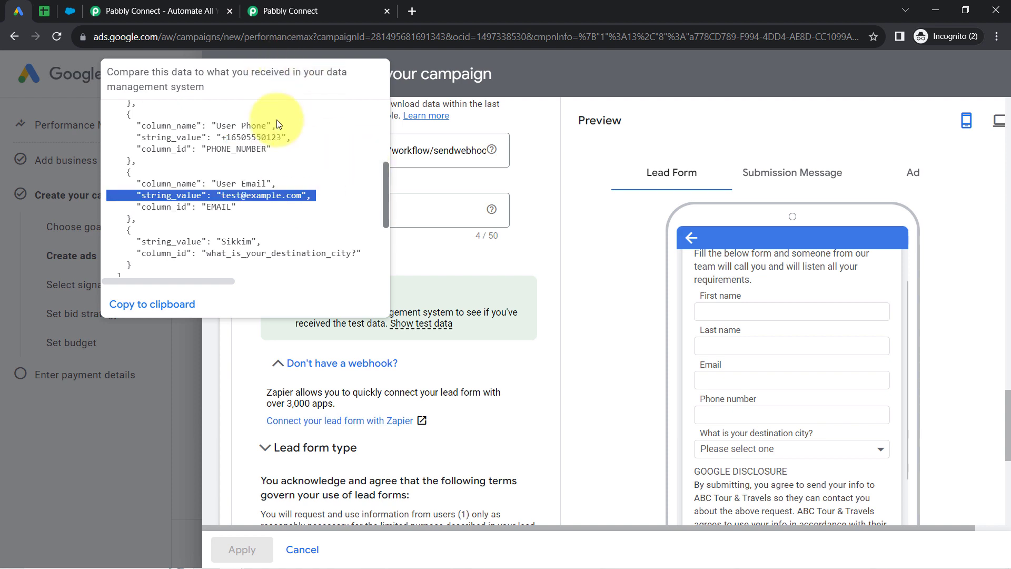
Switch to Pabbly Connect and examine the destination city, email and phone values in the trigger's captured response.
left_click(257, 325)
left_click(321, 5)
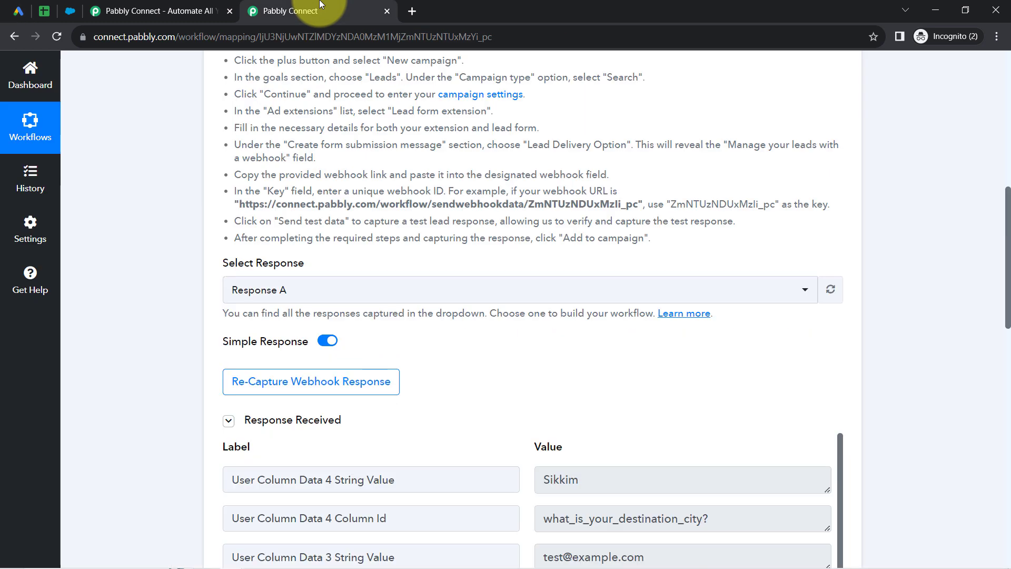
left_click_drag(1006, 249, 1006, 319)
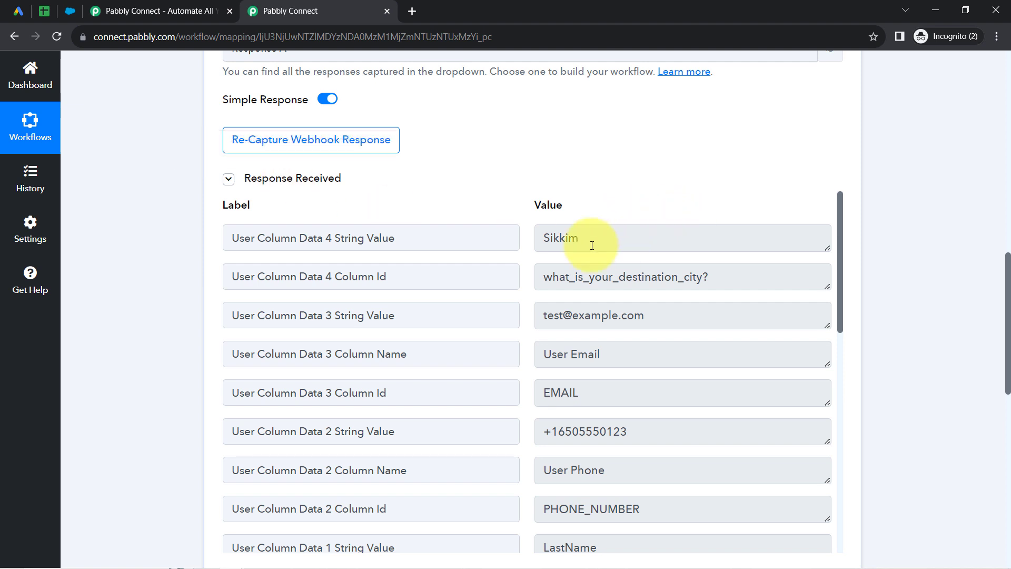
left_click_drag(553, 277, 696, 276)
left_click(553, 237)
double_click(546, 238)
left_click_drag(588, 354, 558, 327)
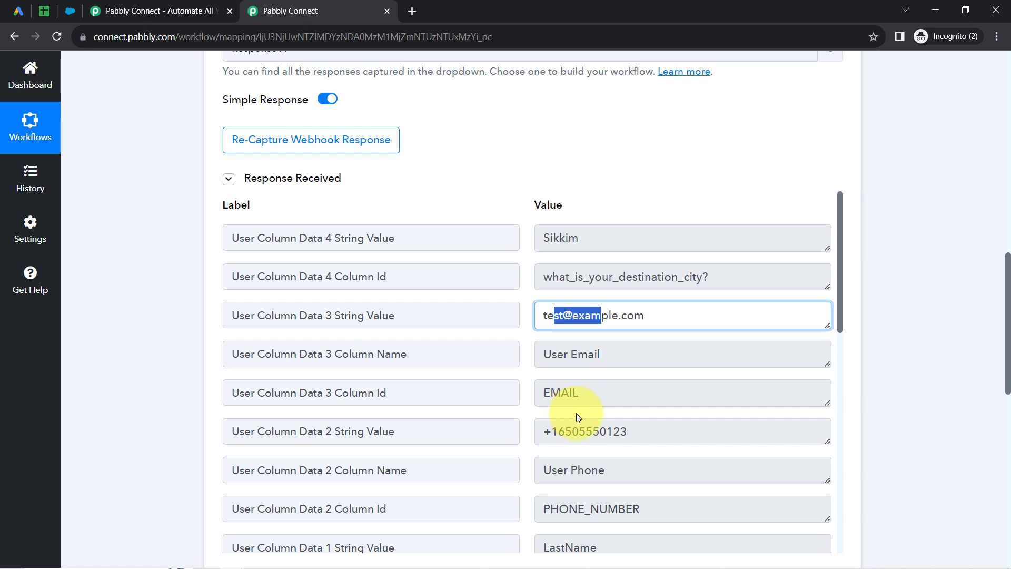
left_click_drag(640, 431, 542, 419)
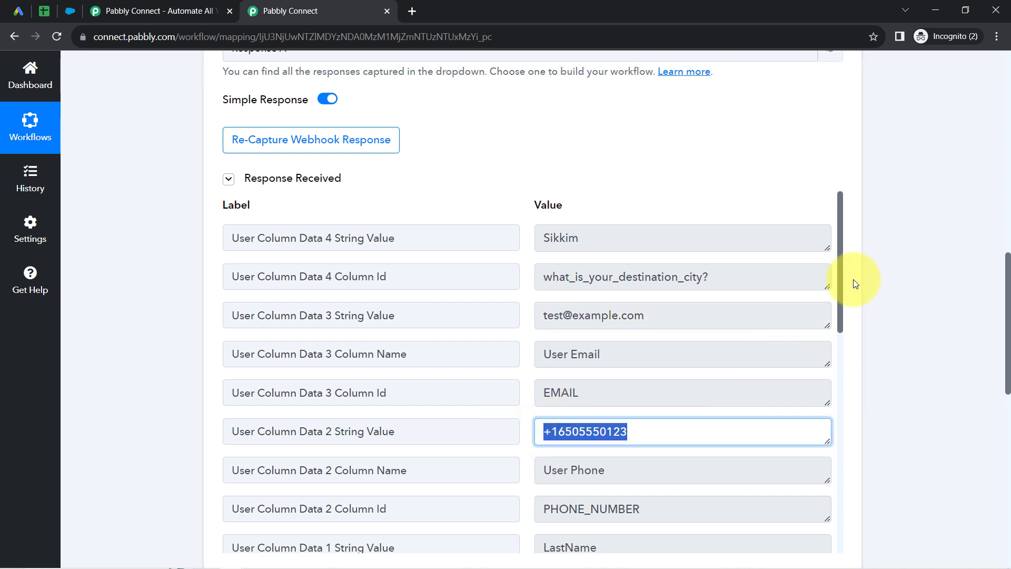
Examine the last name, first name and remaining ID fields in the captured response.
scroll(823, 322, "down", 2)
scroll(810, 364, "down", 3)
double_click(576, 303)
left_click(571, 343)
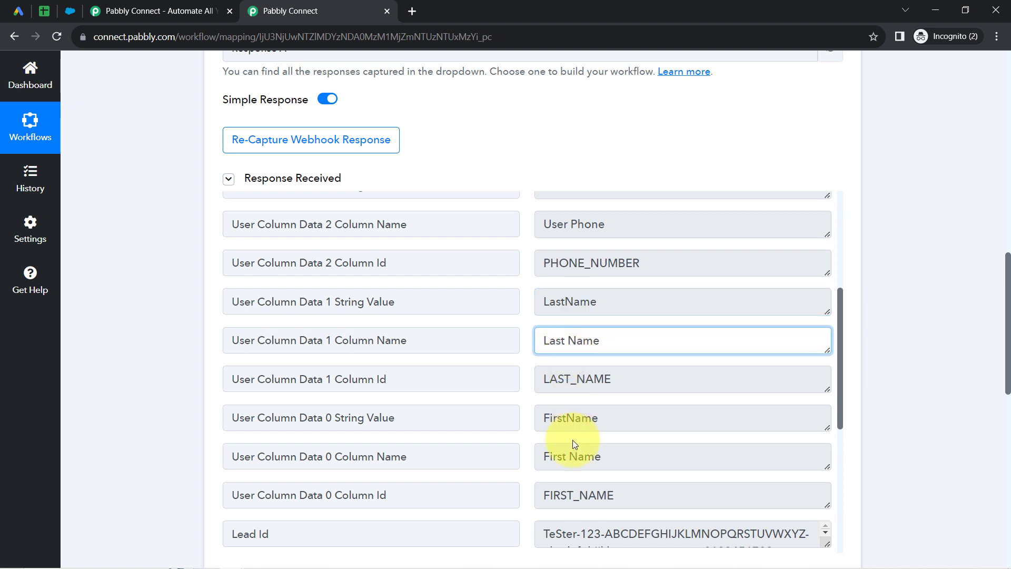
left_click(575, 457)
scroll(832, 369, "down", 5)
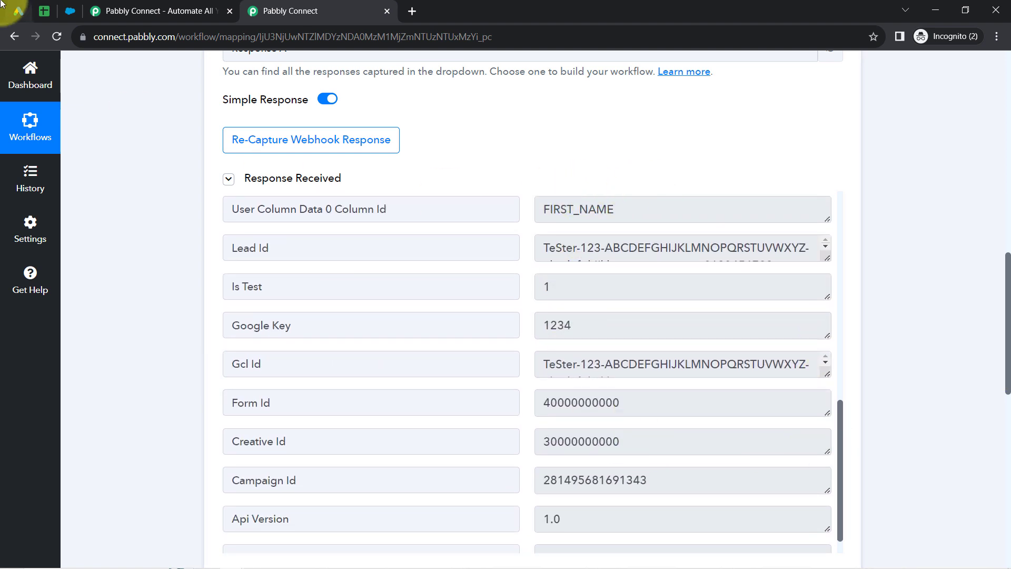
Check the lead form in Google Ads, return to Pabbly Connect and collapse the Google Lead Form trigger step.
left_click(16, 11)
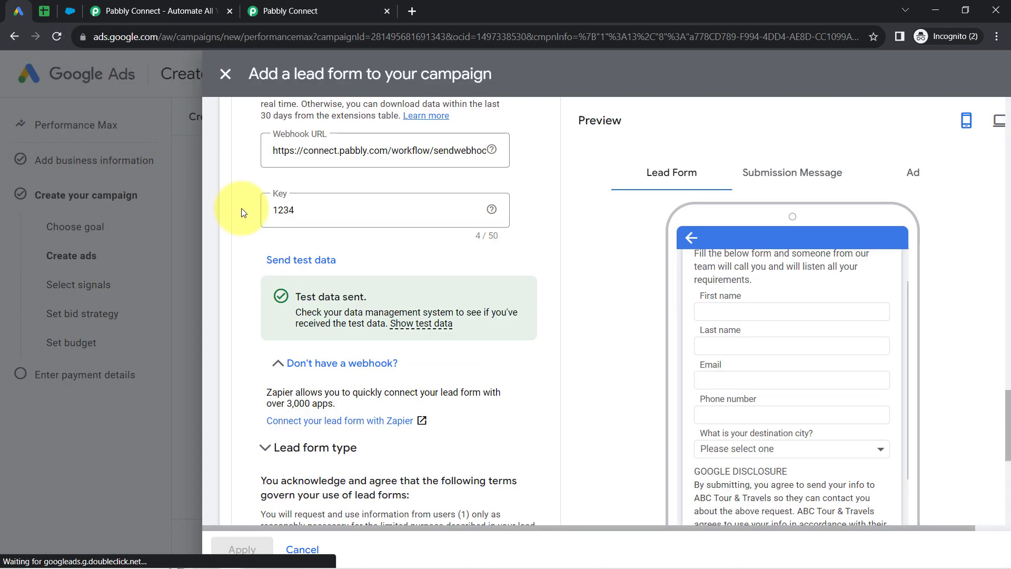
left_click(272, 11)
left_click(232, 180)
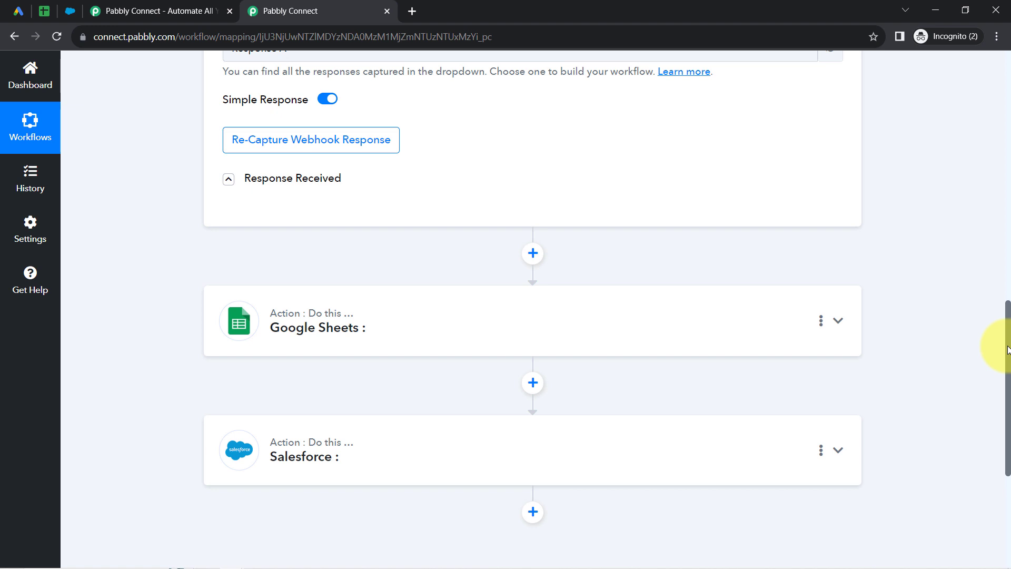
left_click(282, 179)
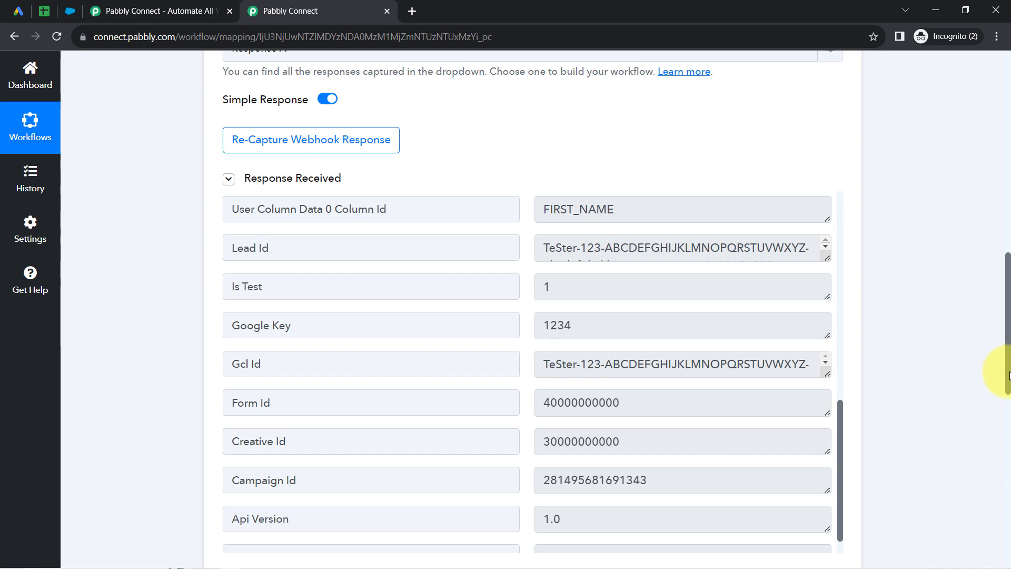
left_click_drag(1008, 374, 986, 87)
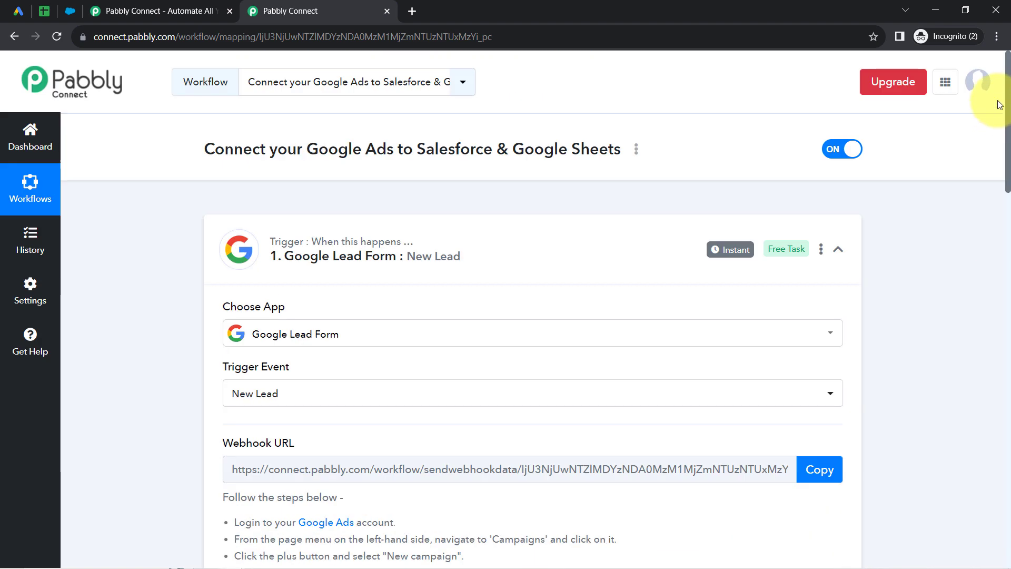
left_click(279, 255)
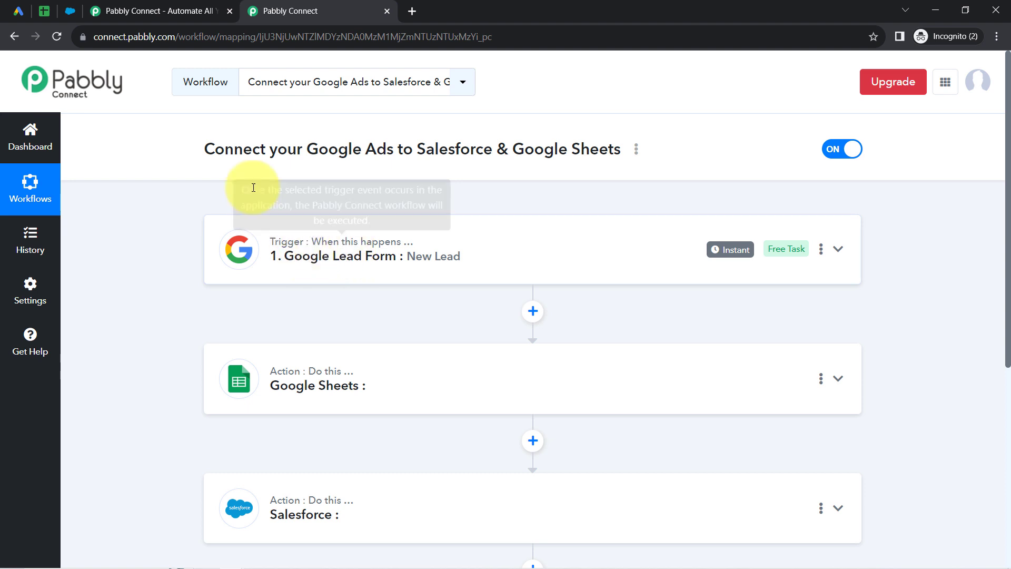
mouse_move(317, 244)
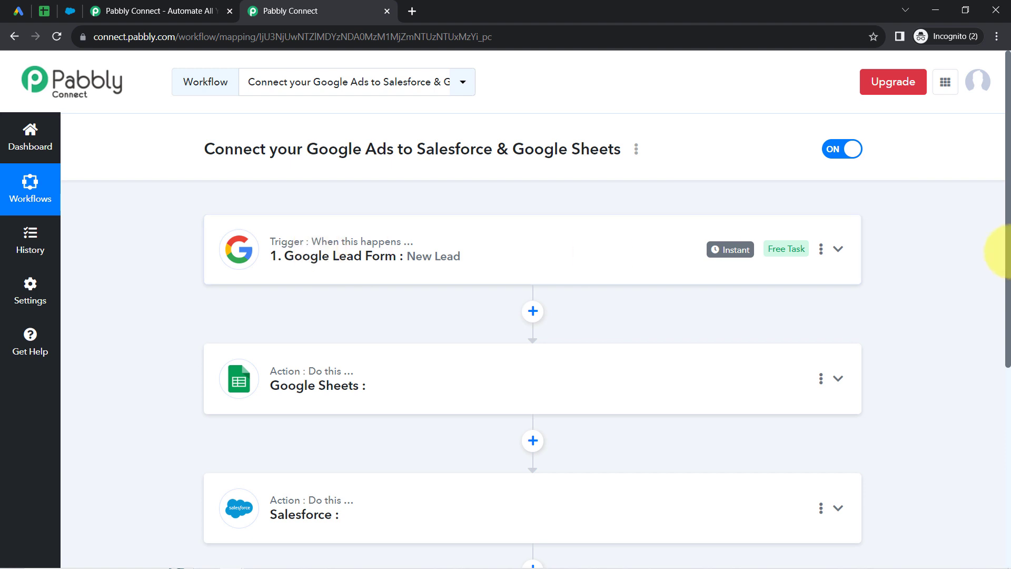
Expand the Google Sheets action and set its action event to Add New Row.
scroll(995, 262, "down", 2)
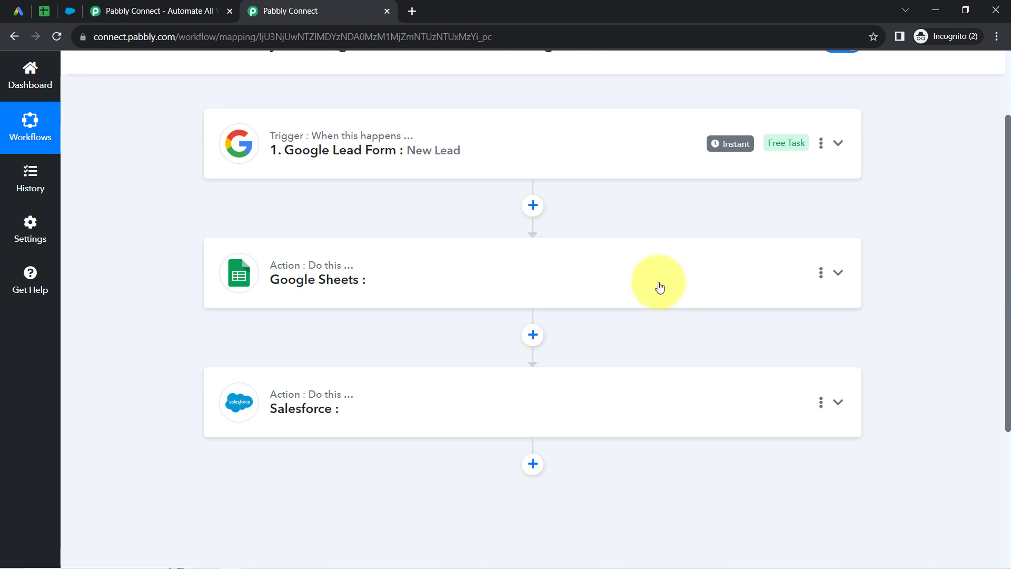
left_click(358, 281)
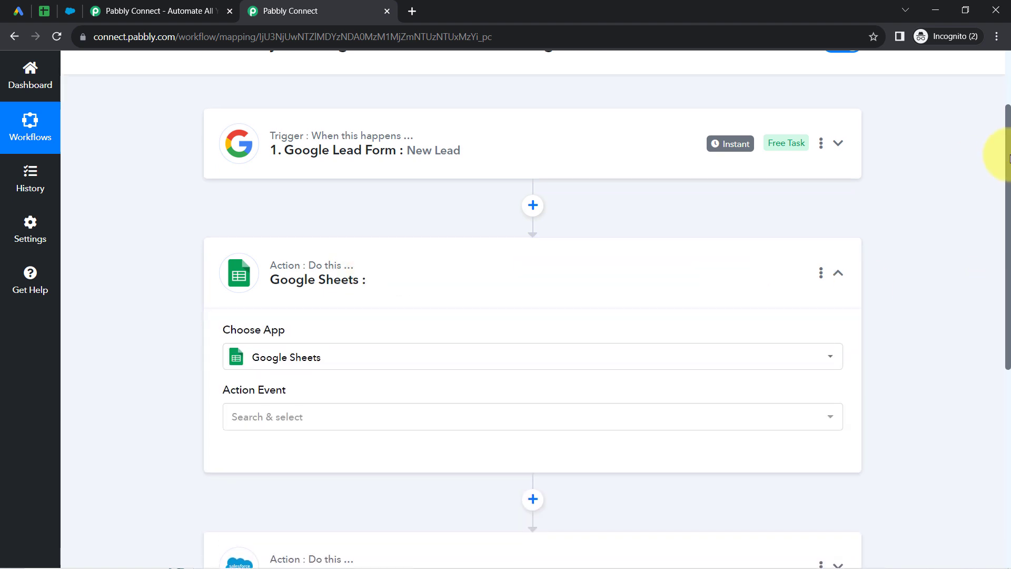
left_click_drag(1009, 158, 1004, 248)
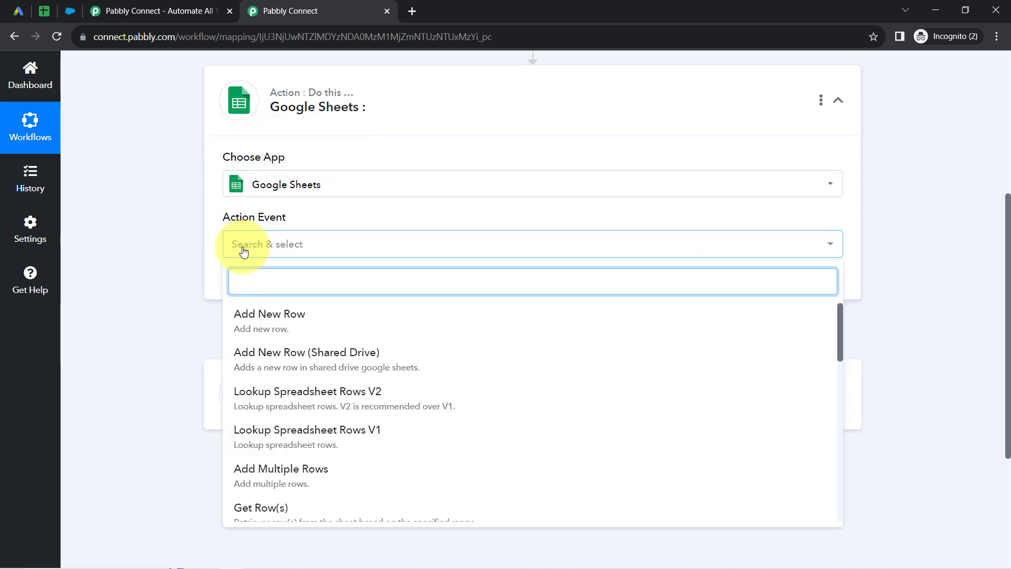
left_click(258, 316)
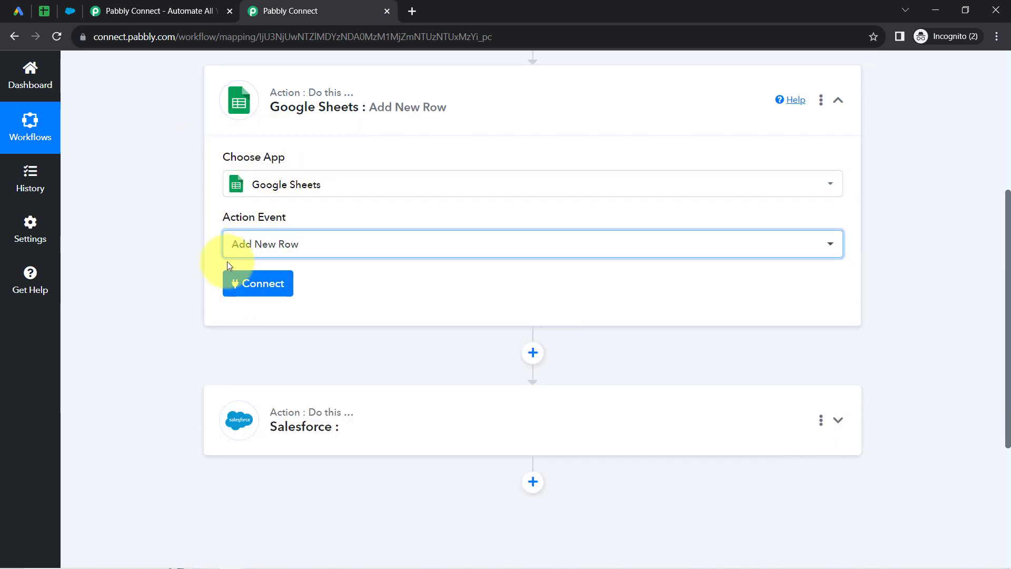
Check row 2 of the leads spreadsheet, return to Pabbly Connect and open the Google Sheets account connection settings.
left_click(43, 11)
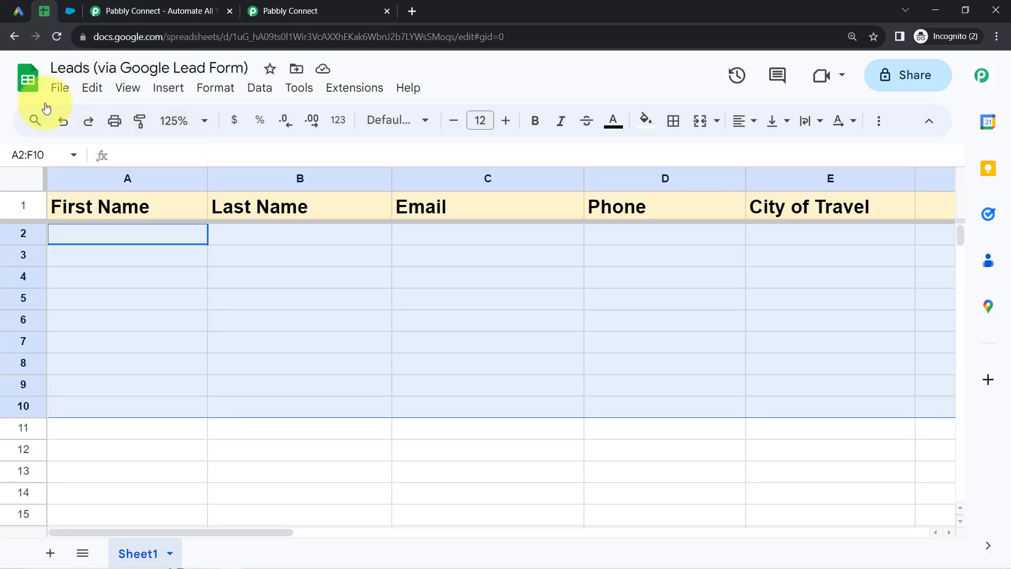
left_click(24, 233)
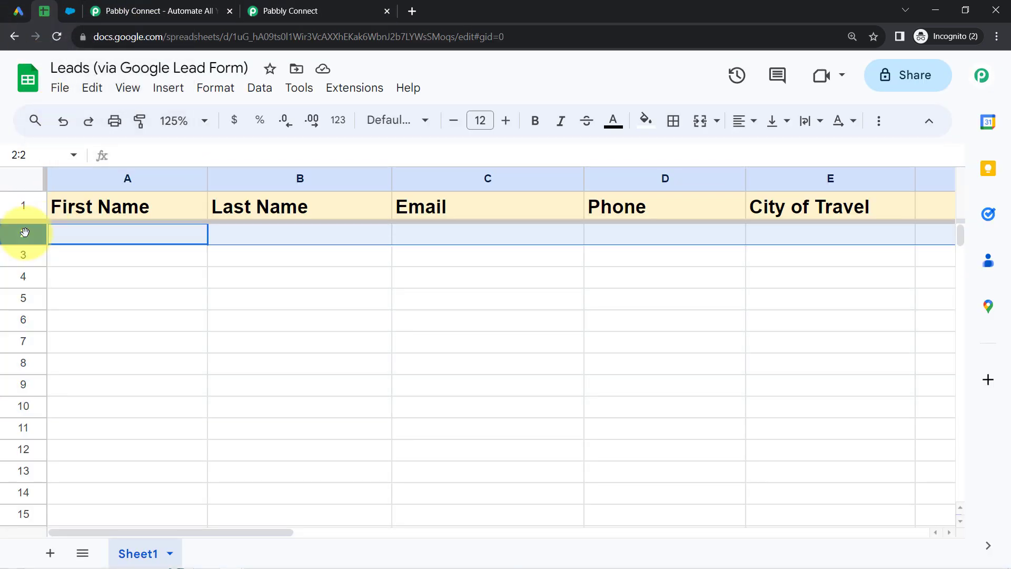
left_click(326, 16)
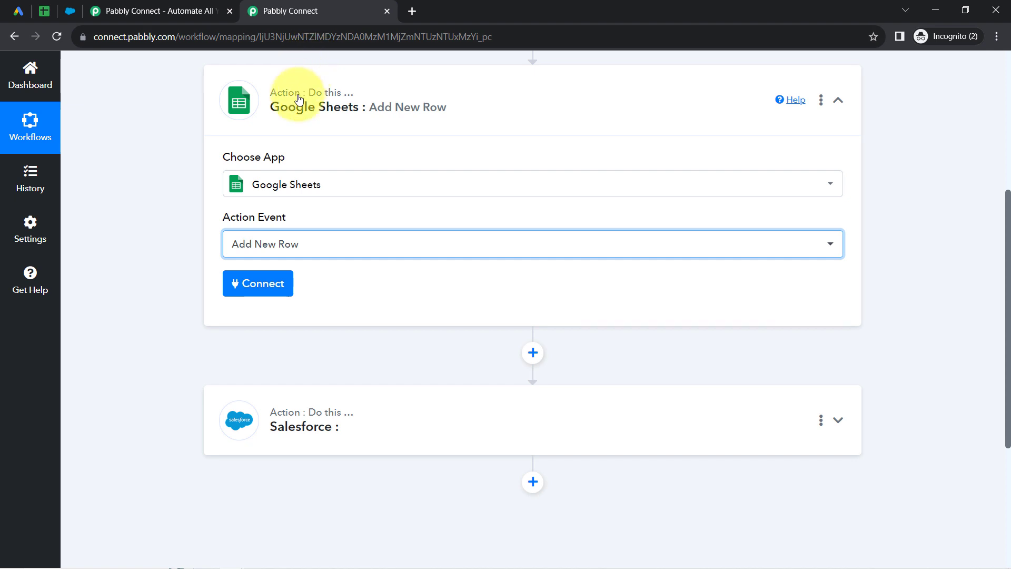
left_click(257, 289)
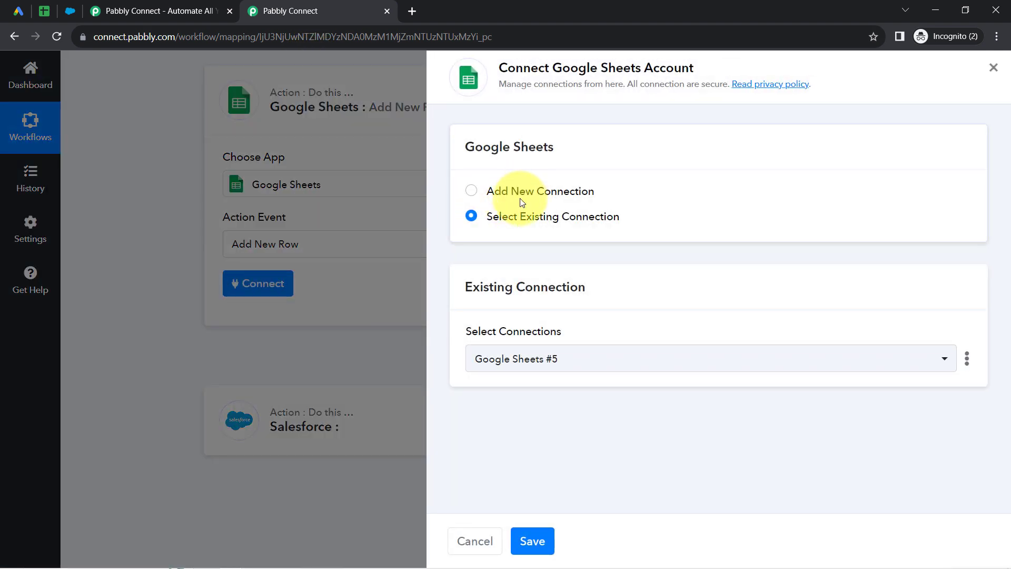
left_click(517, 195)
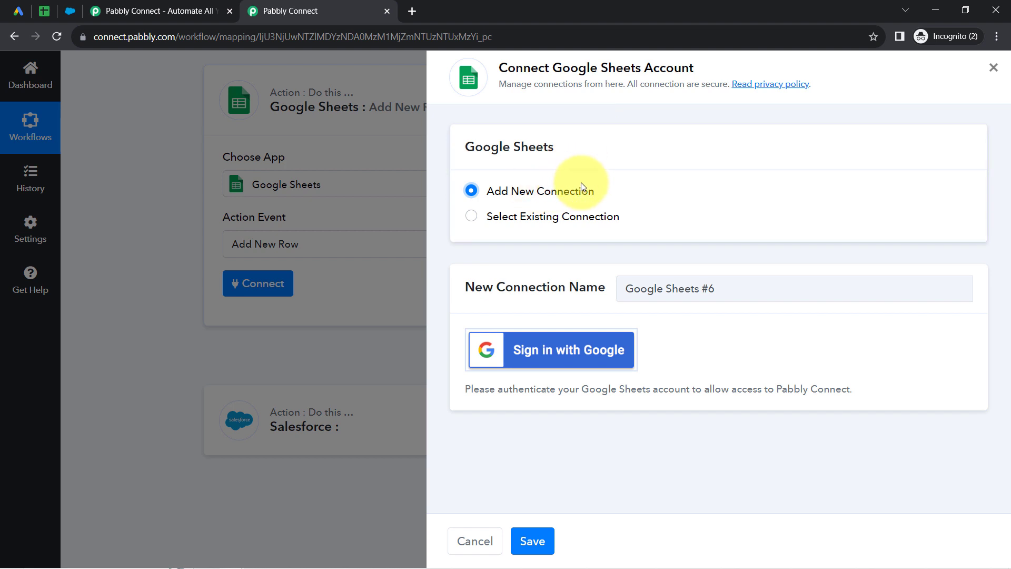
left_click(537, 343)
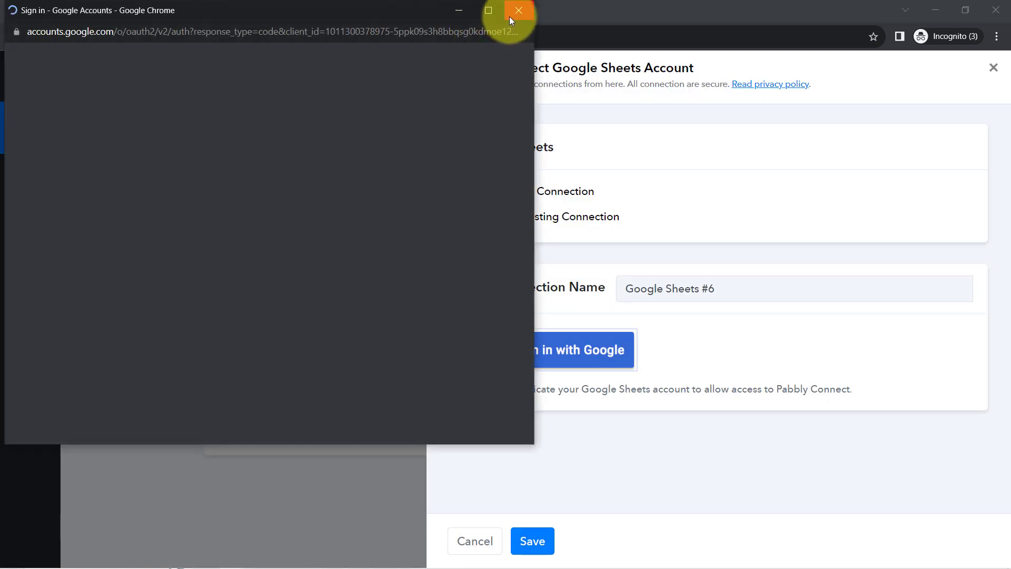
left_click(511, 14)
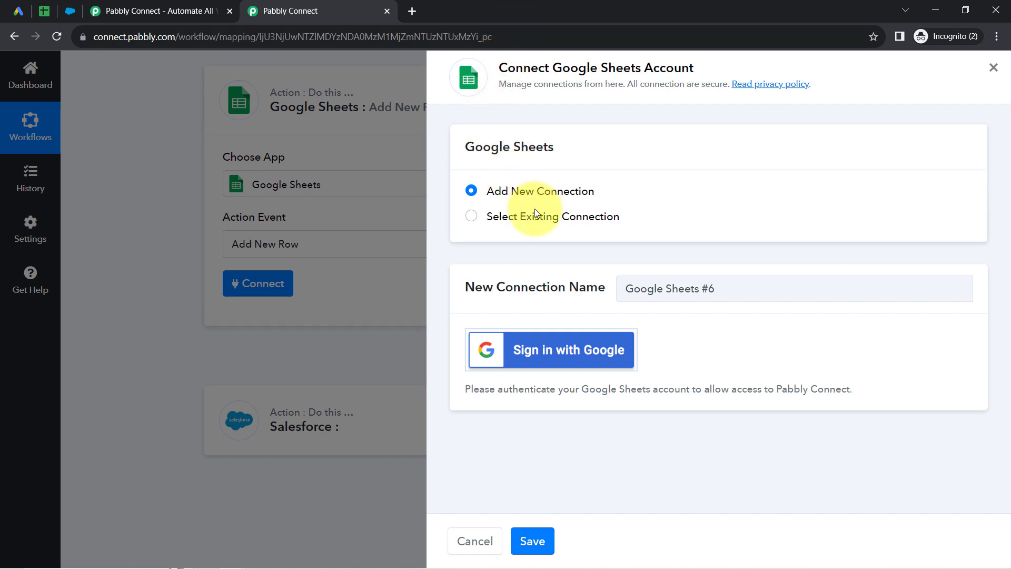
Connect the Google Sheets action through the existing connection Google Sheets #5 and save it.
left_click(469, 218)
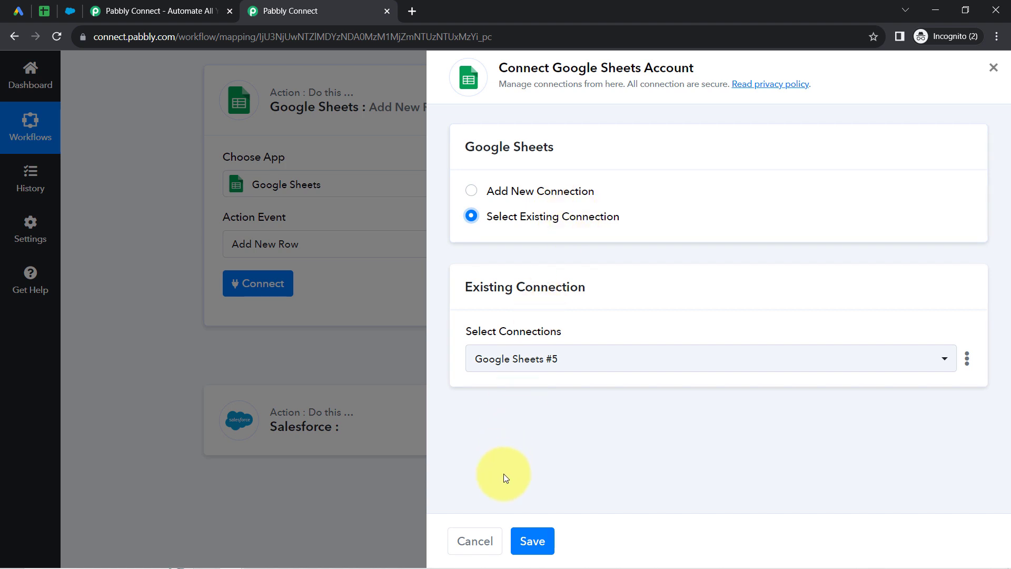
left_click(532, 542)
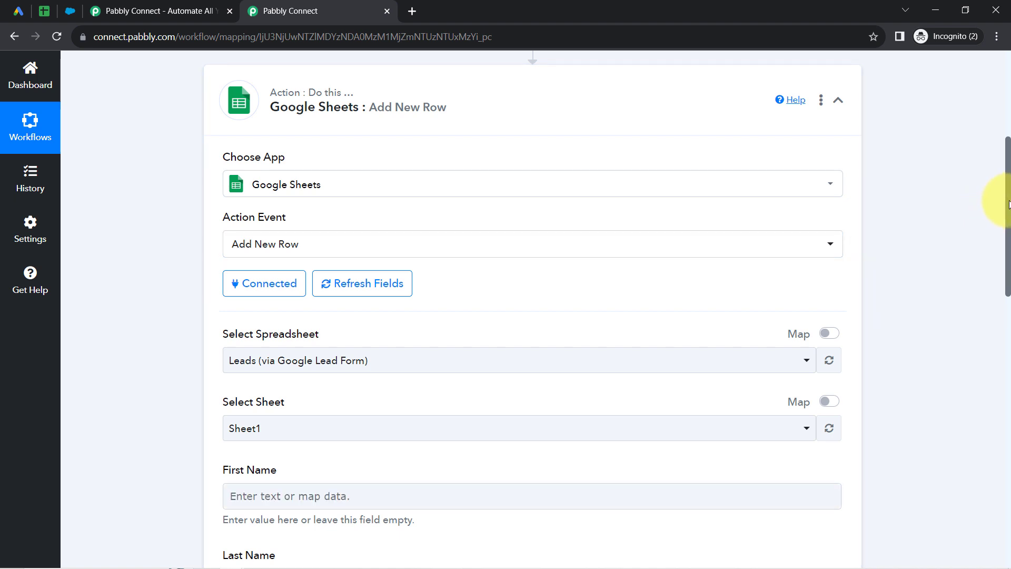
Check the spreadsheet's title and lead columns in Google Sheets and choose "Leads (via Google Lead Form)" as the action's spreadsheet.
left_click_drag(1009, 205, 998, 246)
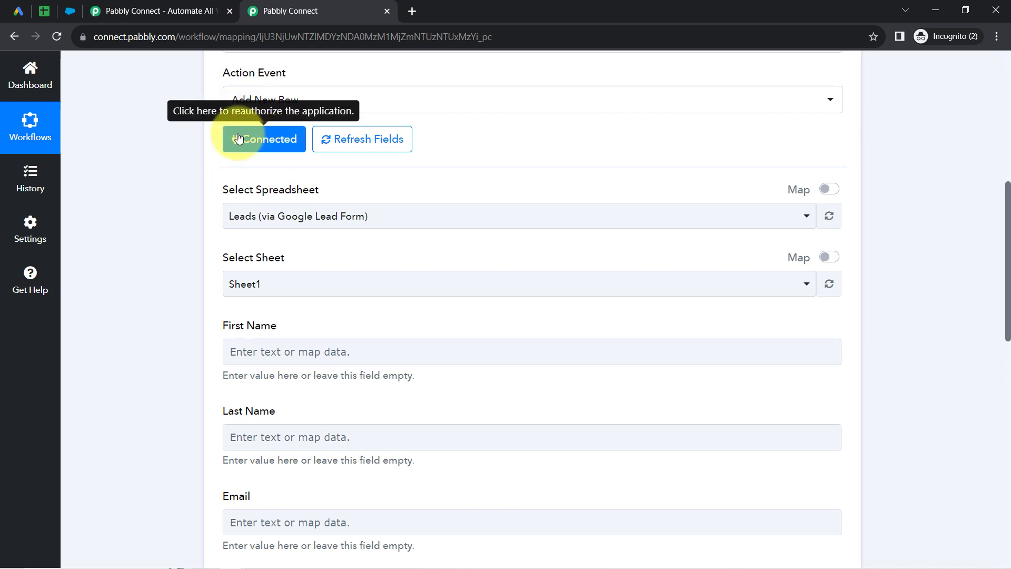
left_click_drag(234, 194, 318, 187)
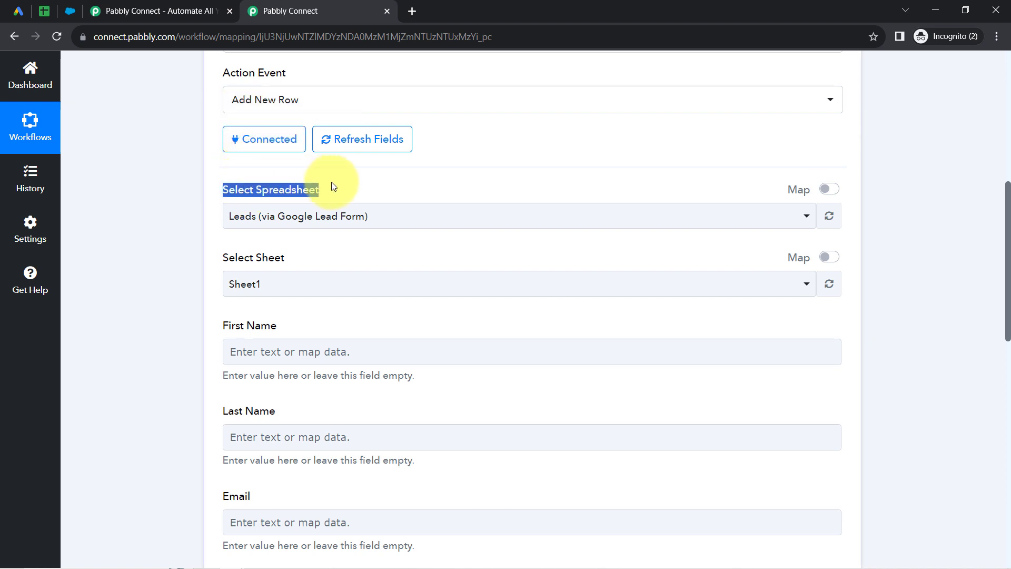
left_click(235, 216)
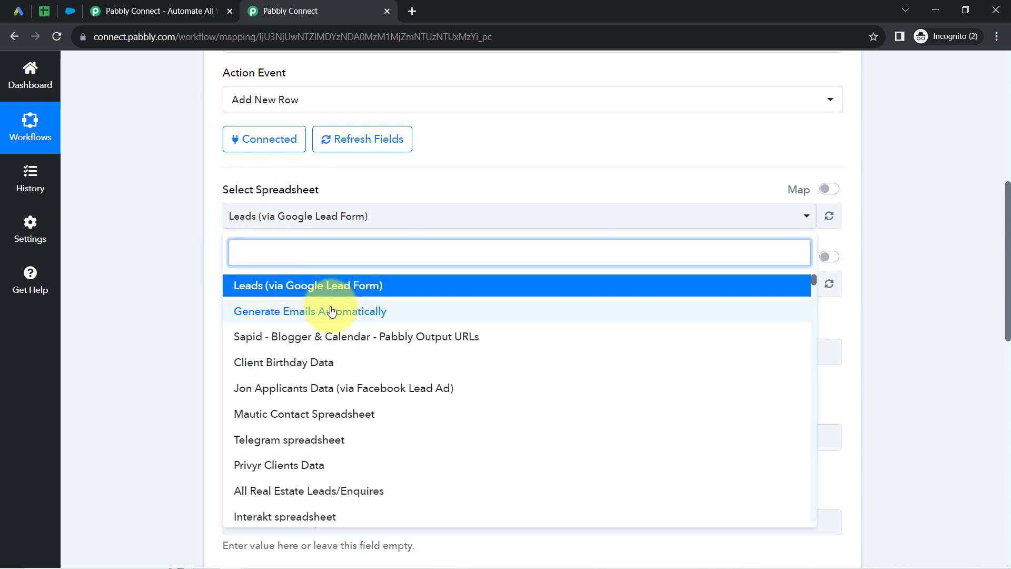
left_click(44, 10)
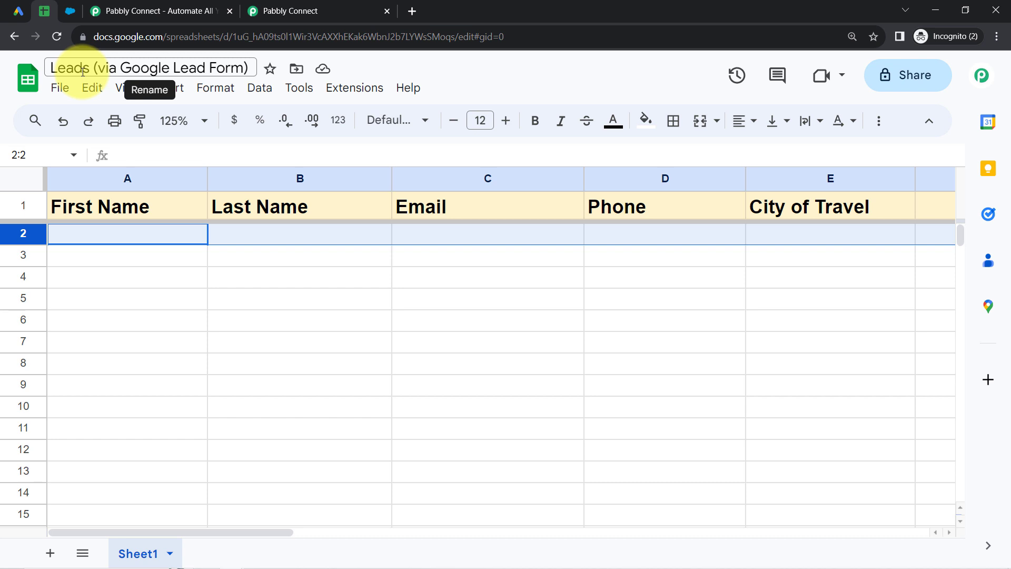
left_click(59, 69)
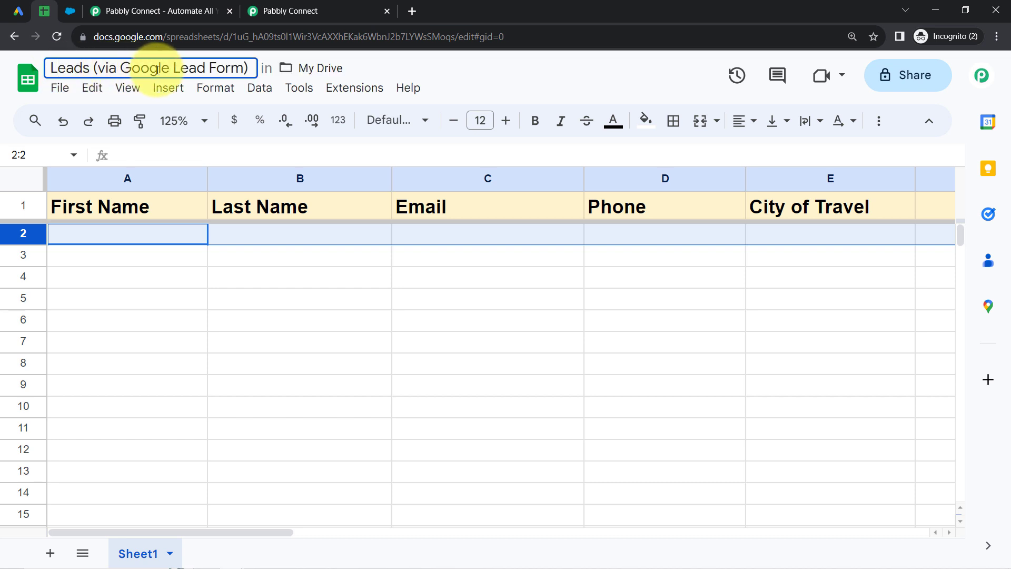
left_click(171, 279)
left_click_drag(171, 238, 364, 238)
left_click_drag(583, 243, 742, 334)
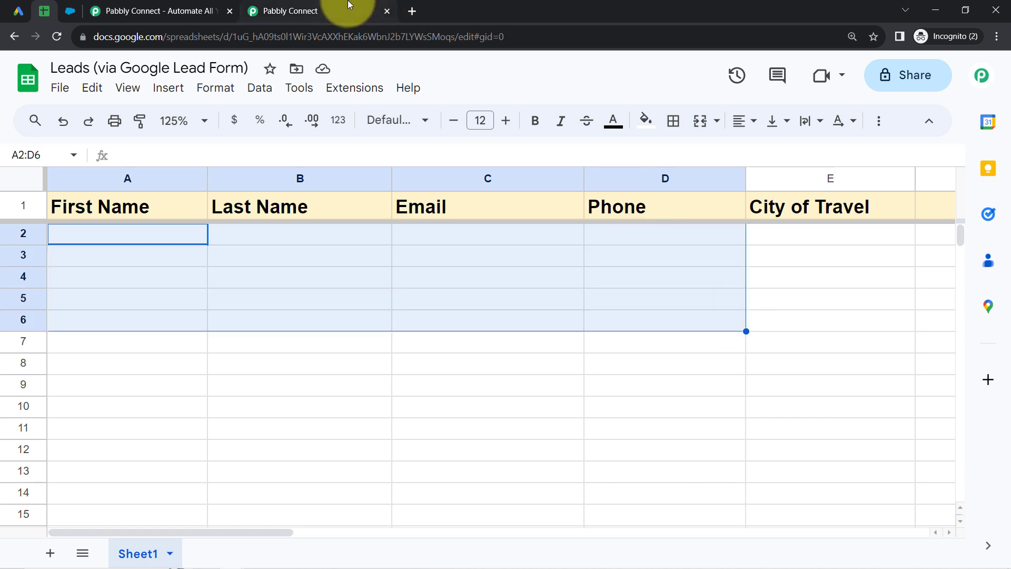
left_click(350, 10)
left_click(271, 286)
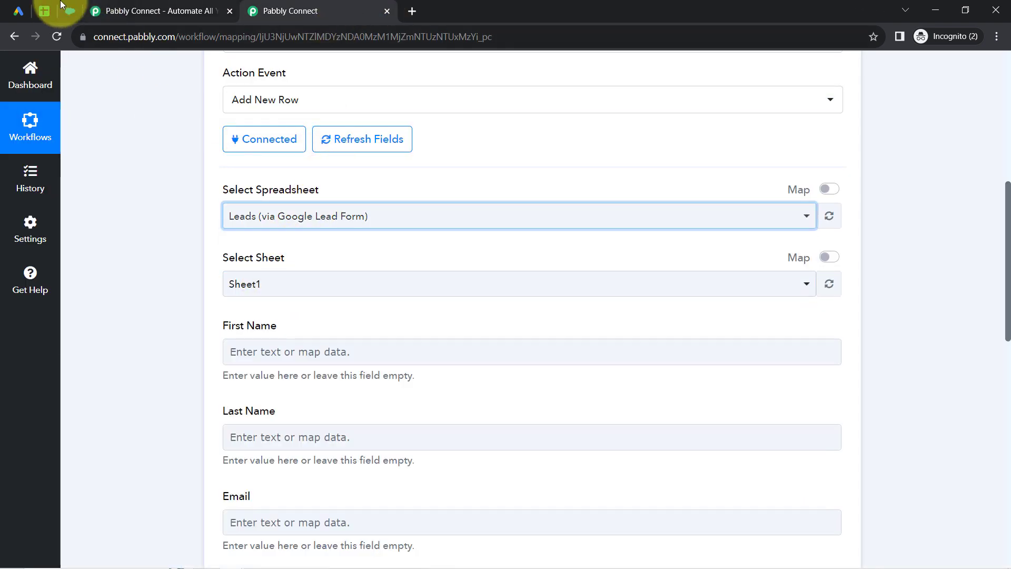
Compare the Google Sheets tab name and the column headers from First Name to City of Travel with the action's sheet and mapping fields.
left_click(36, 11)
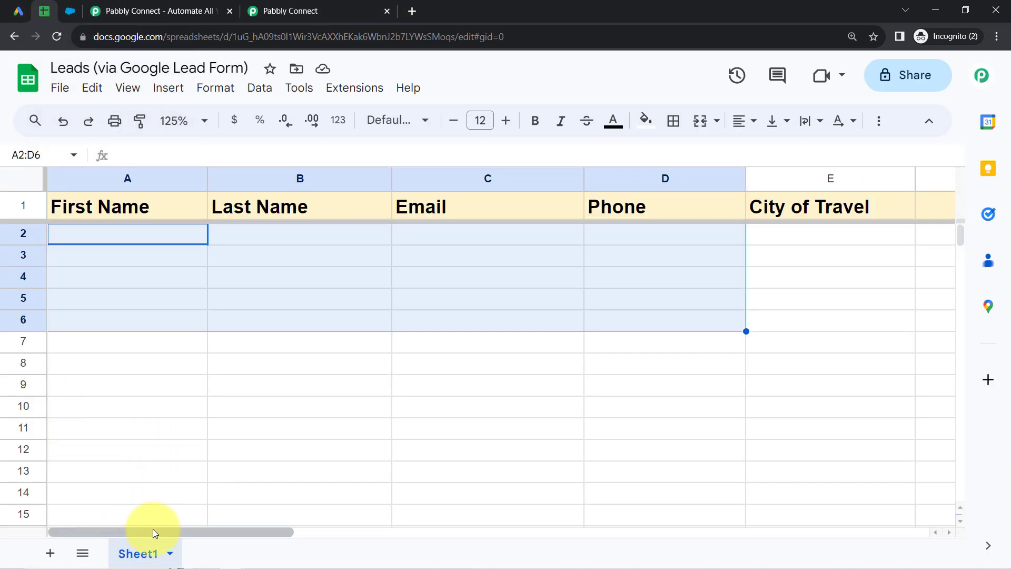
left_click(298, 7)
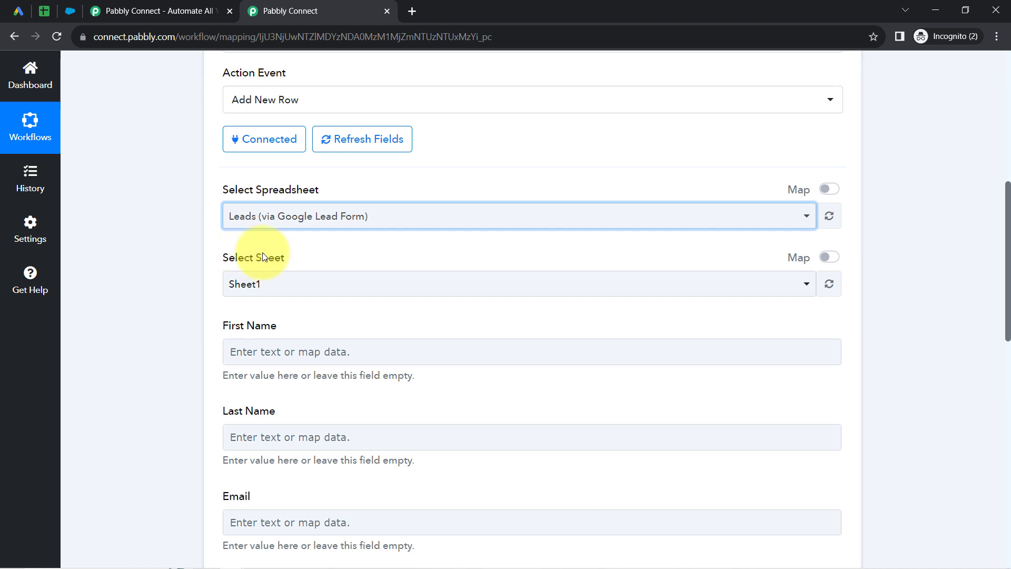
left_click(44, 10)
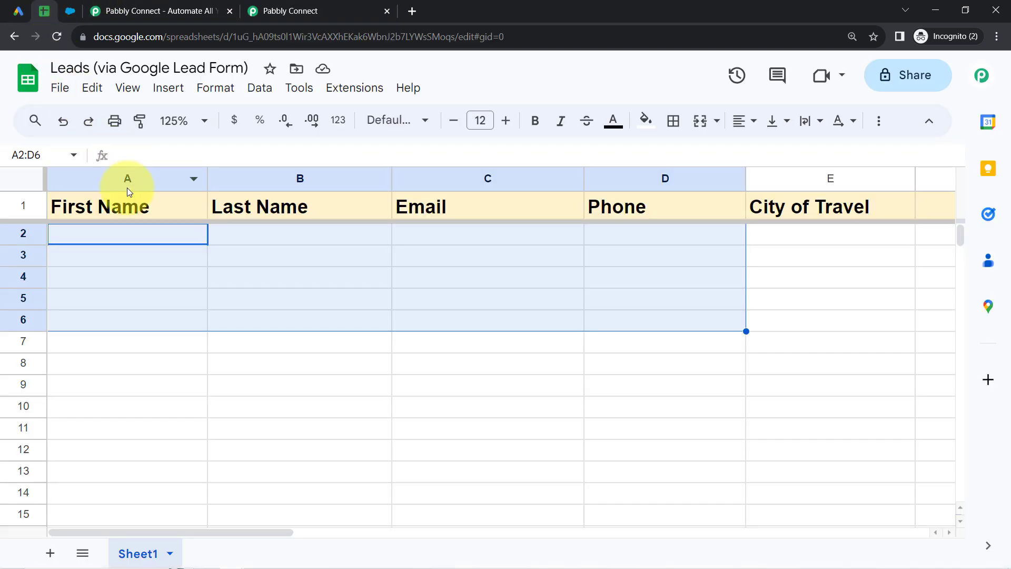
left_click(128, 179)
left_click(256, 177)
left_click(506, 178)
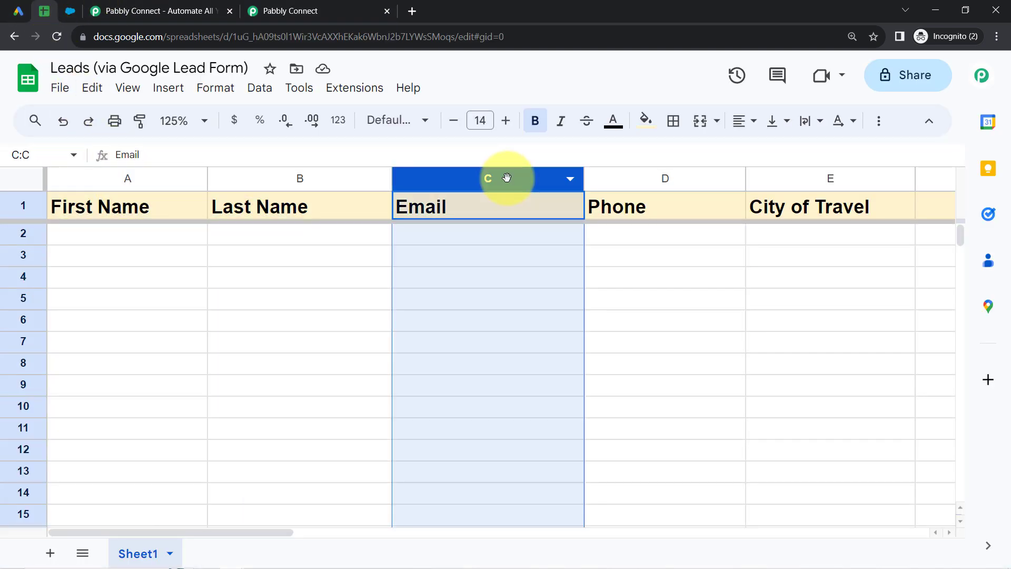
left_click(624, 177)
left_click(827, 185)
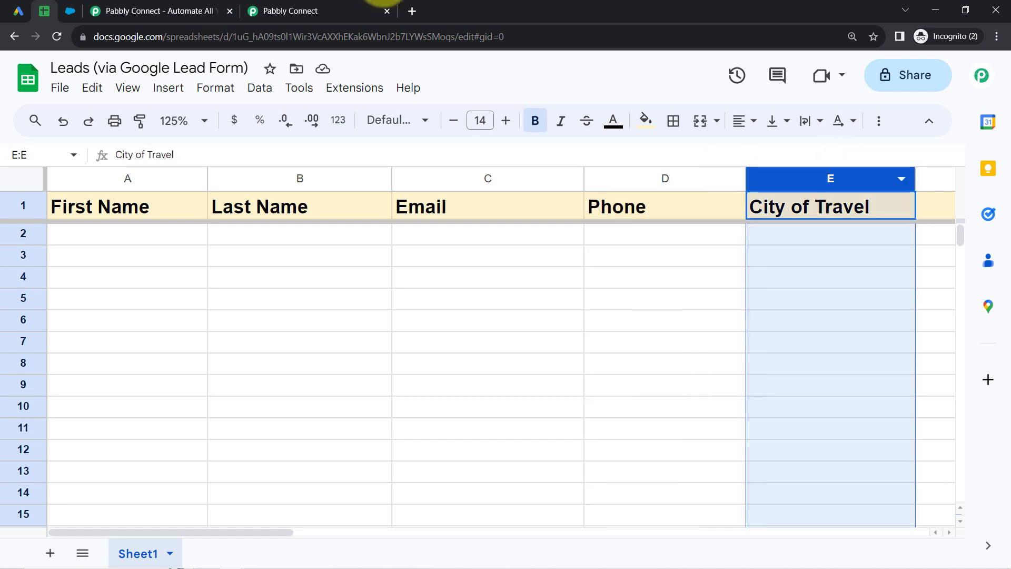
left_click(334, 9)
triple_click(236, 326)
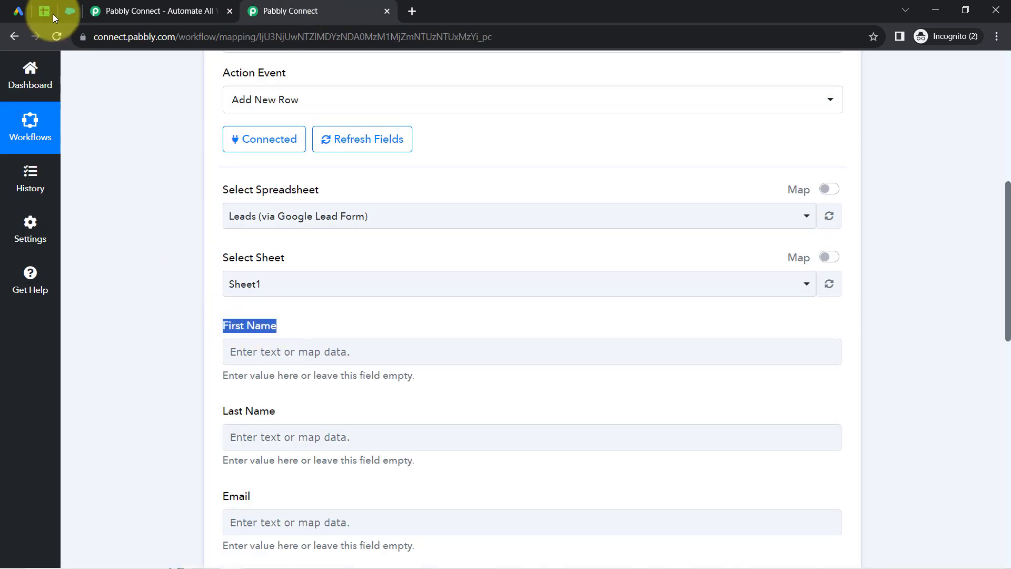
left_click(53, 13)
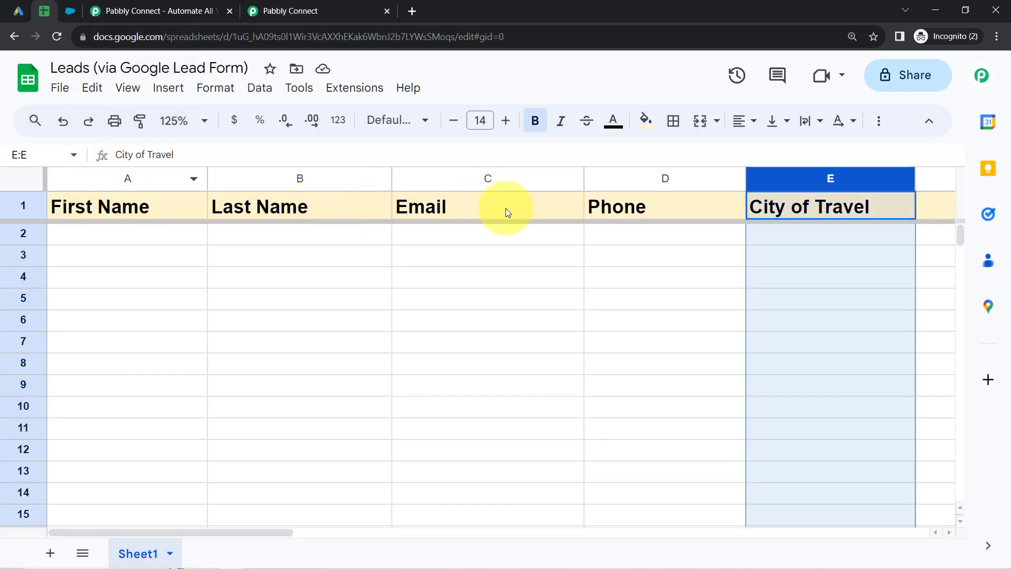
left_click(293, 5)
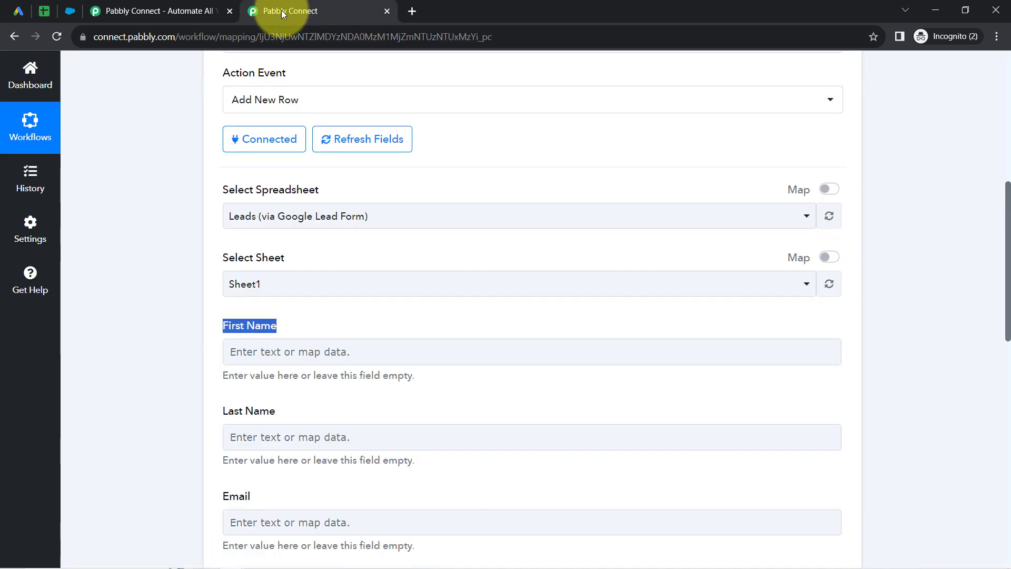
left_click(210, 244)
Find the lead's first name in the Google Lead Form data and map User Column Data 0 String Value to the First Name field.
left_click_drag(1009, 260, 993, 295)
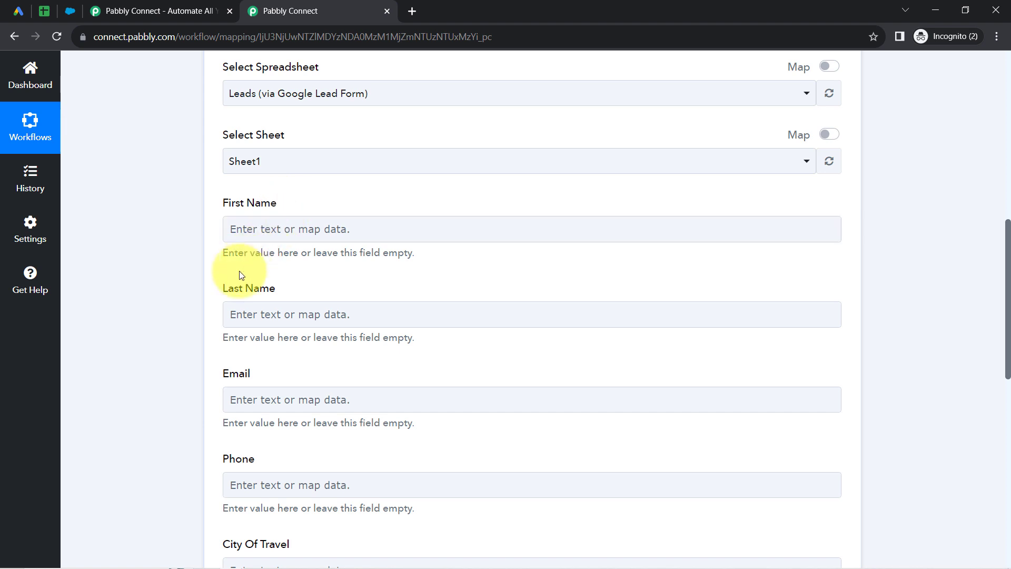
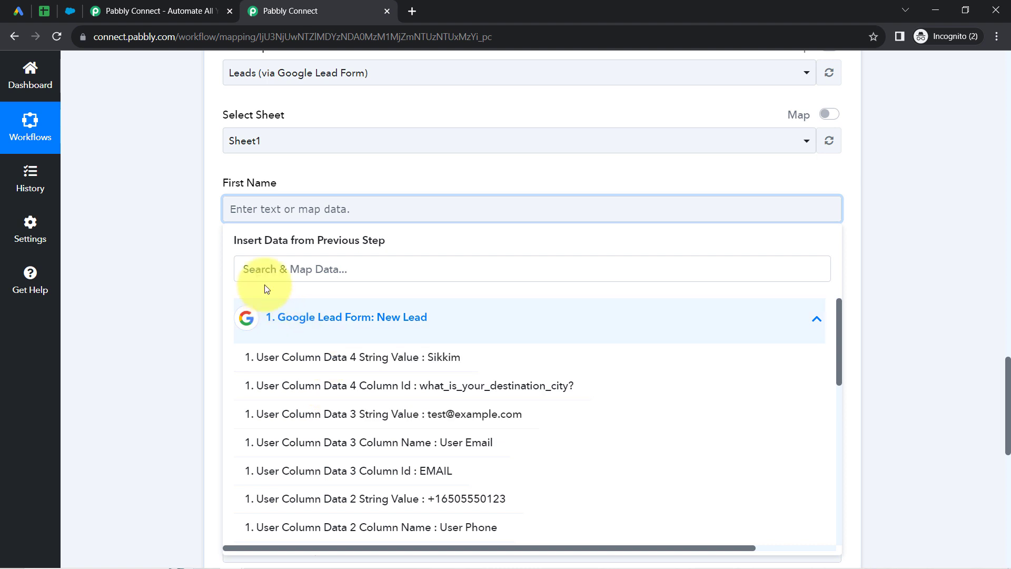
left_click(257, 258)
type("first")
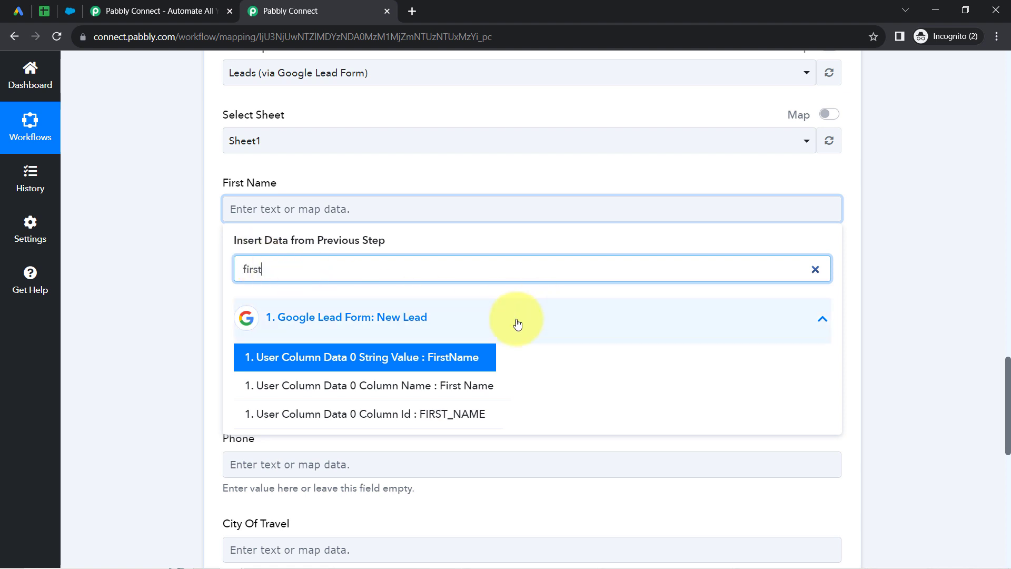
left_click(412, 360)
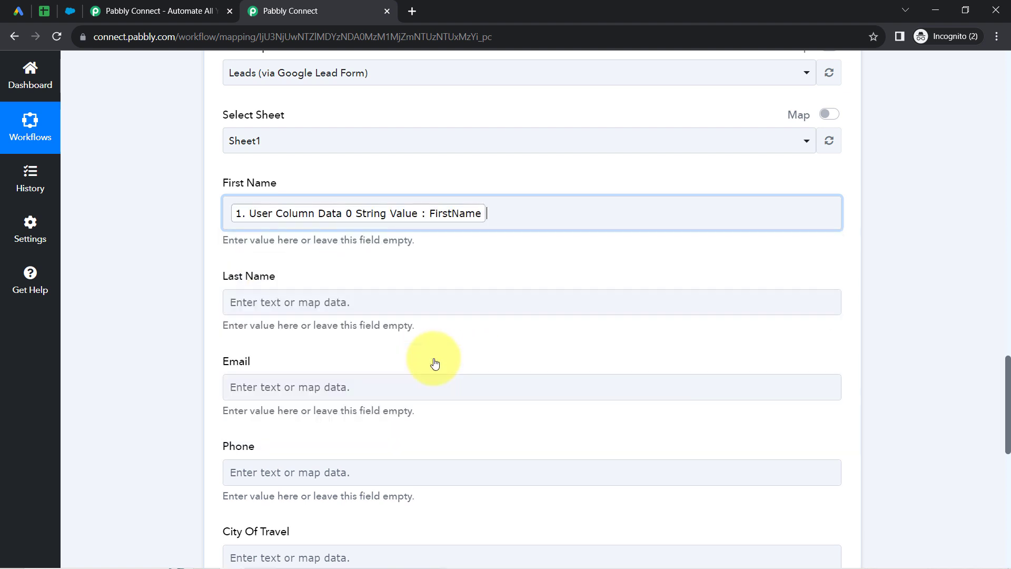
left_click(168, 264)
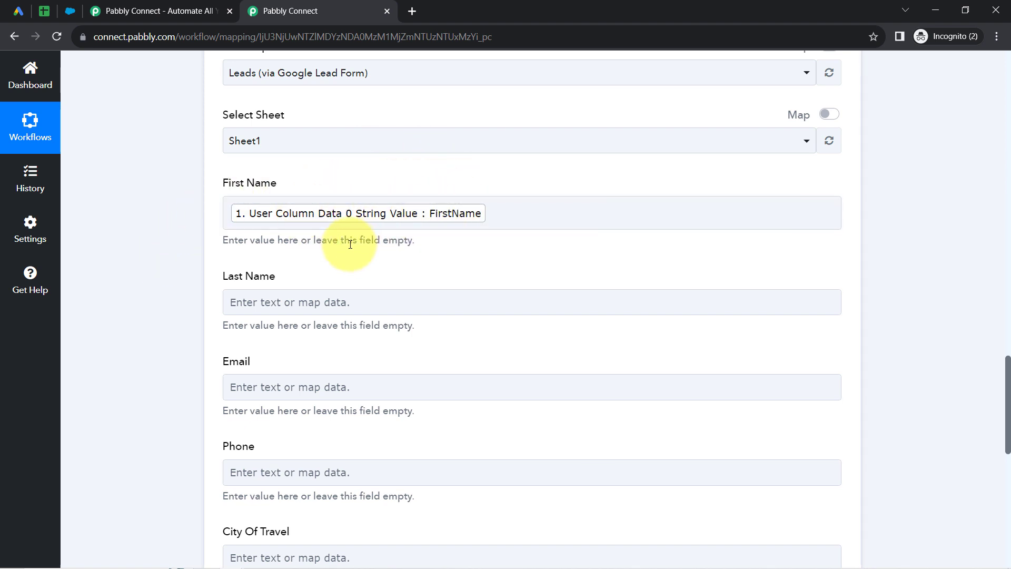
left_click(371, 205)
left_click(150, 254)
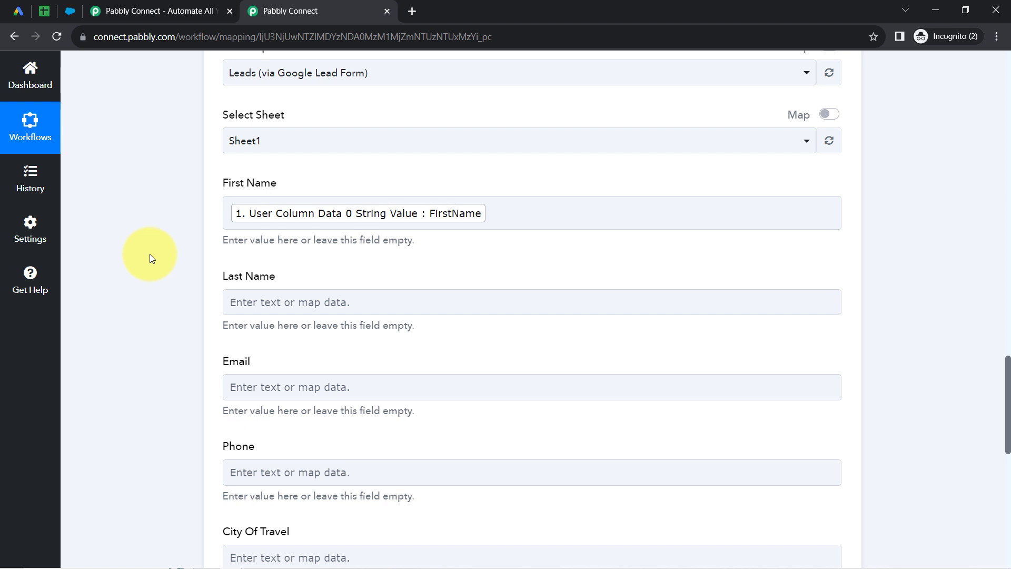
Find the lead's last name in the Google Lead Form data and map User Column Data 1 String Value to the Last Name field.
scroll(150, 254, "down", 3)
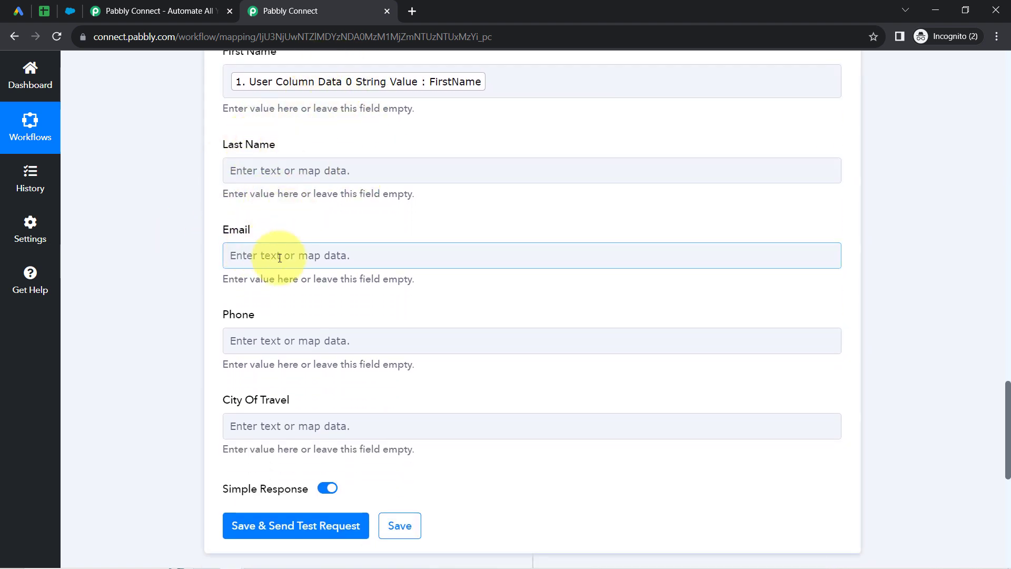
left_click(253, 170)
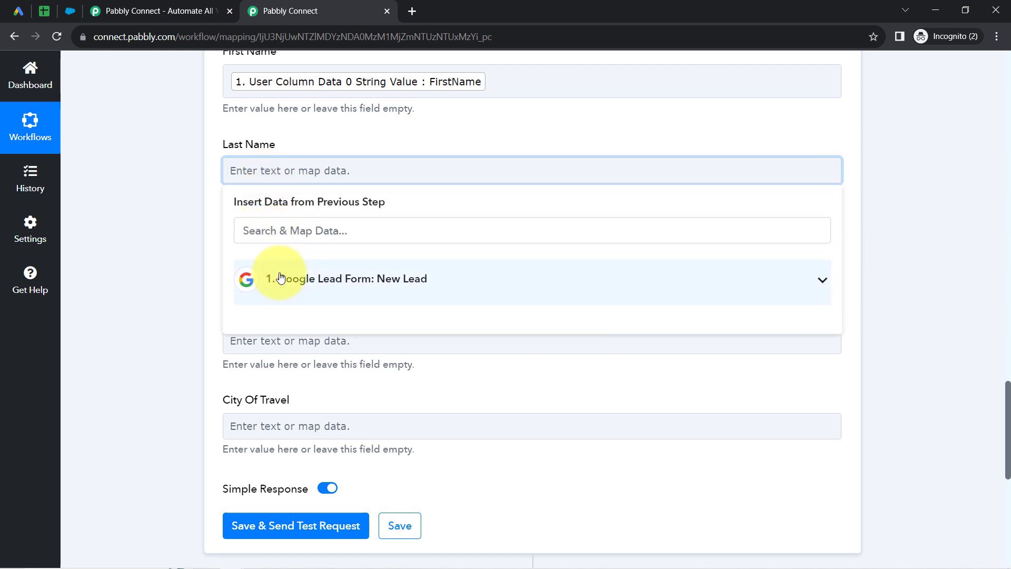
left_click(280, 278)
left_click(250, 223)
type("last")
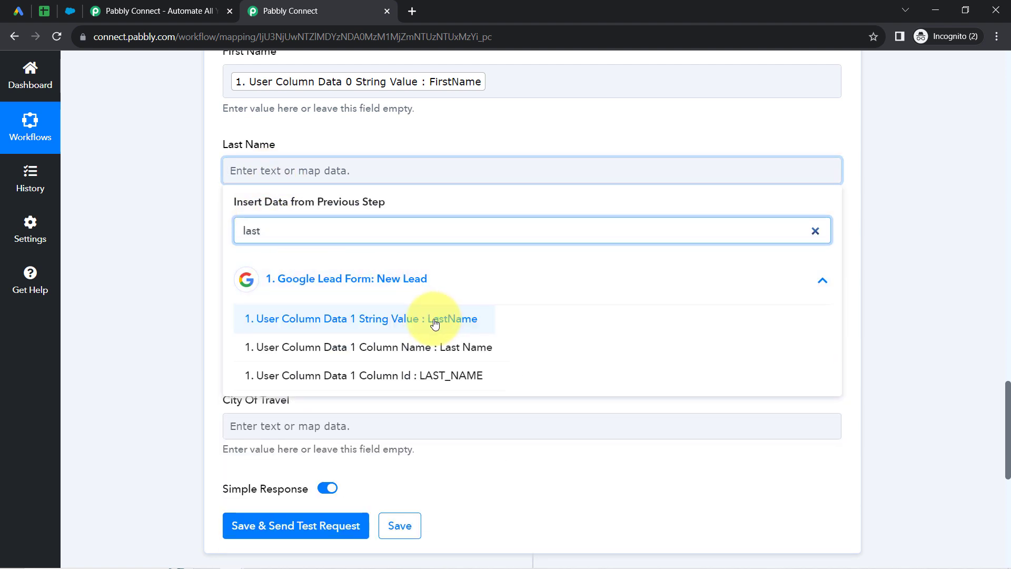
left_click(401, 319)
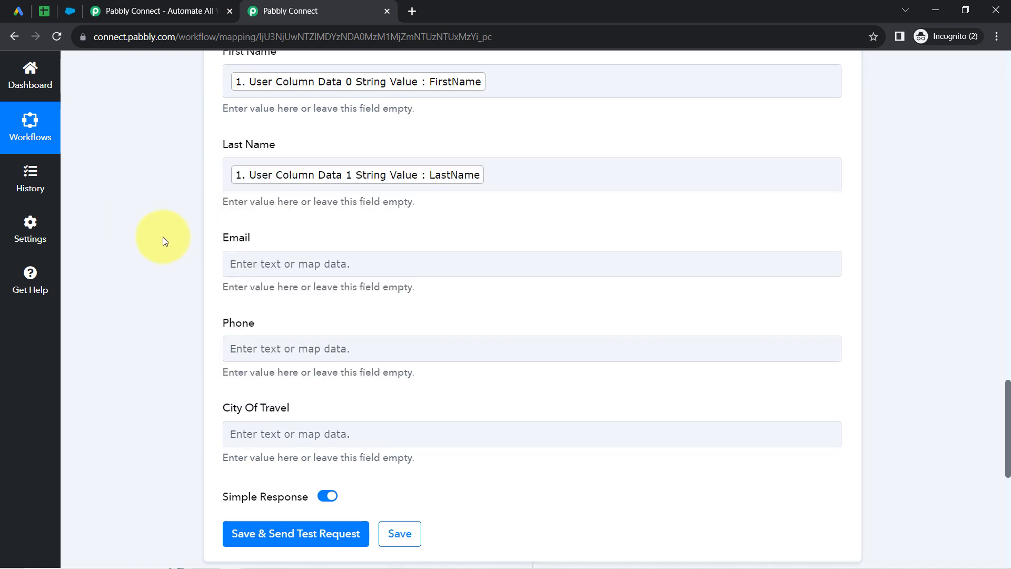
Map the Email field to the lead's email address, User Column Data 3 String Value.
left_click(238, 262)
type("@")
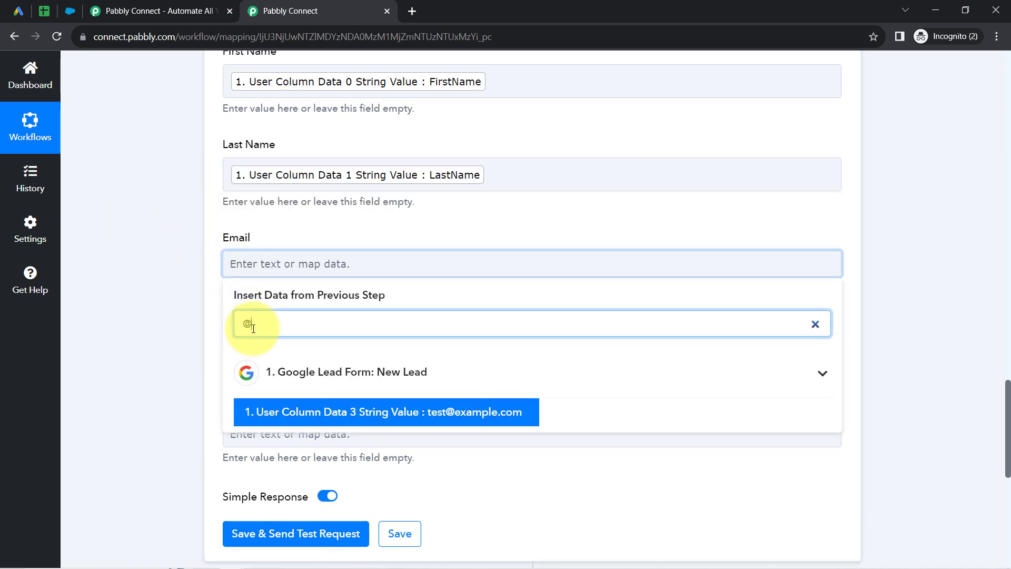
left_click(337, 413)
left_click(154, 313)
Map the Phone field to the lead's phone number, User Column Data 2 String Value, by searching the lead form data for "+".
scroll(154, 314, "down", 3)
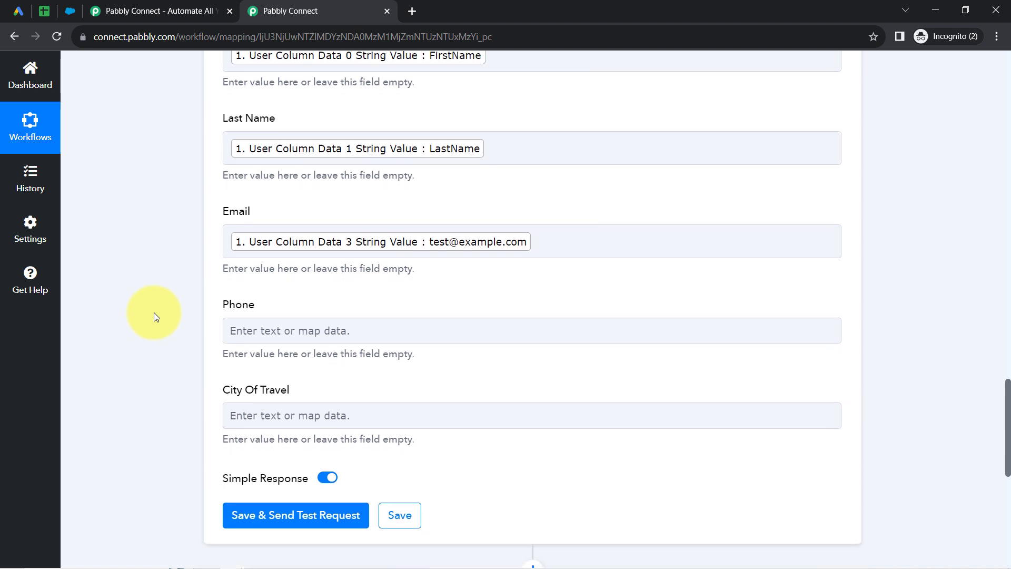
scroll(165, 313, "down", 2)
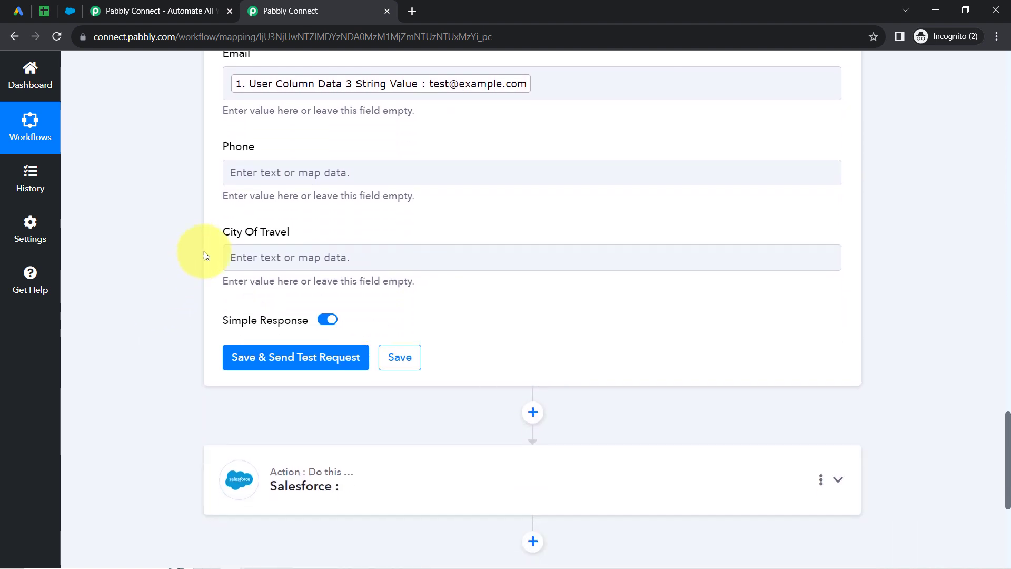
left_click(262, 182)
left_click(262, 234)
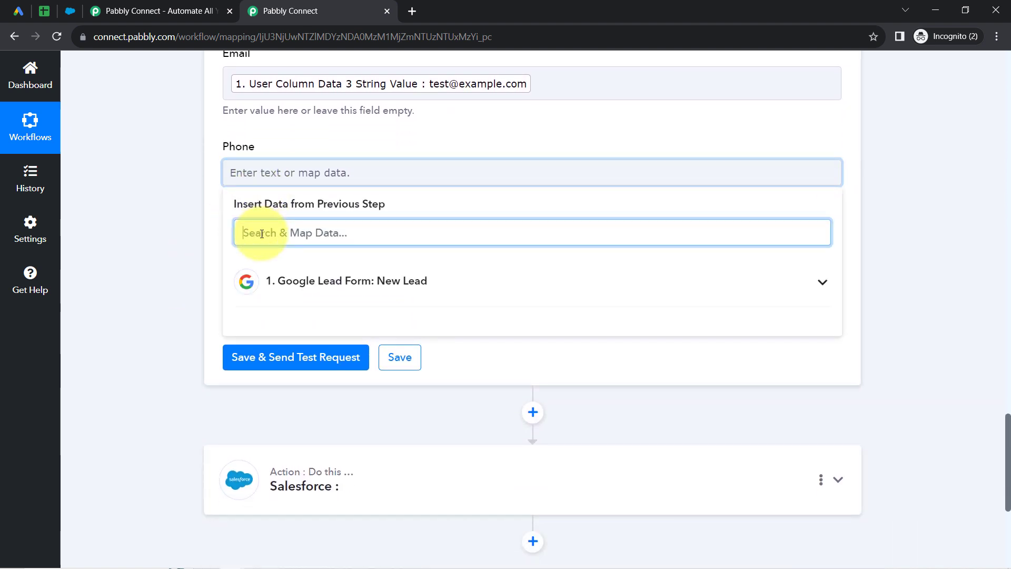
type("pho")
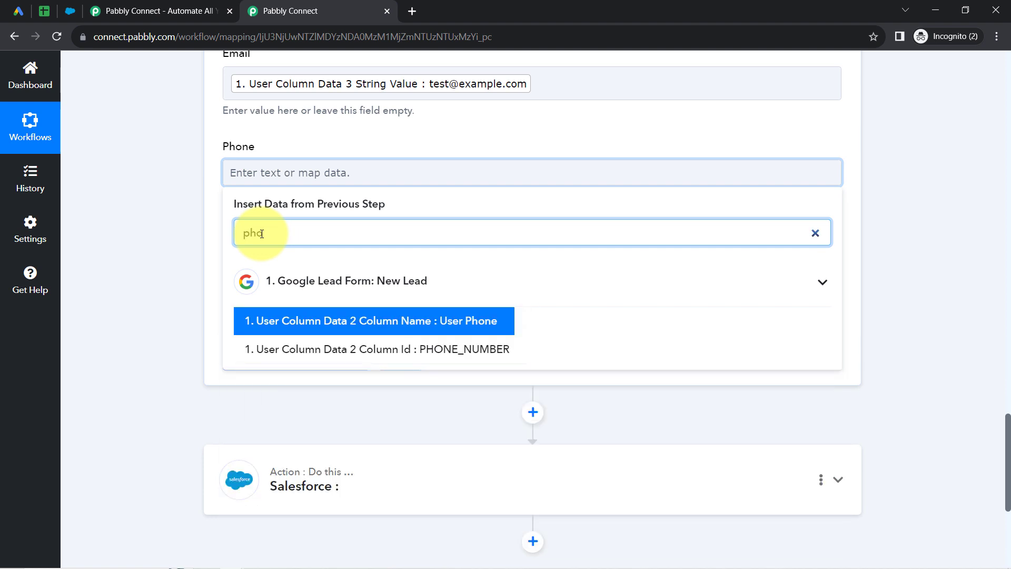
key("BackSpace")
key("BackSpace")
key("BackSpace")
type("+")
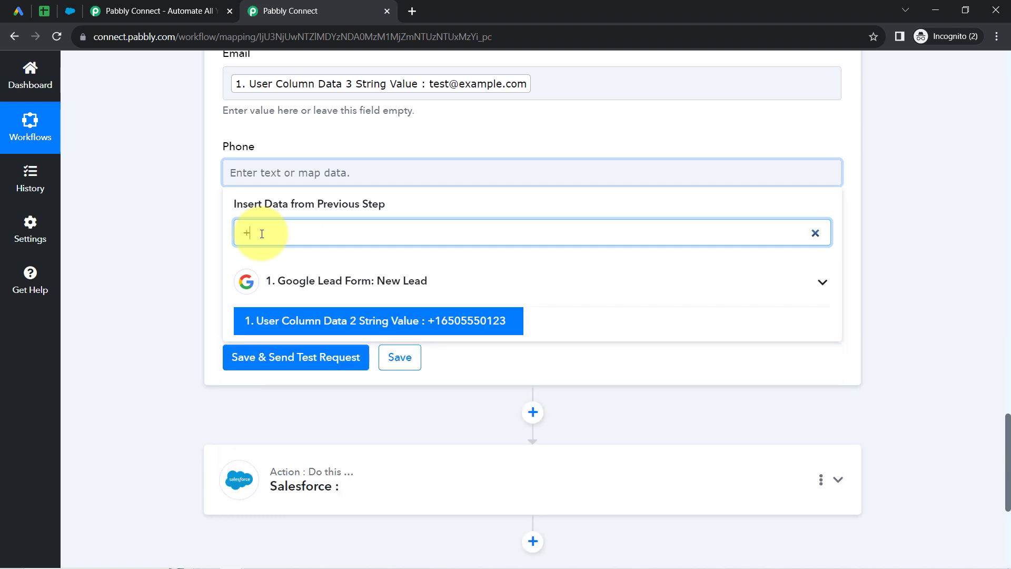
left_click(277, 321)
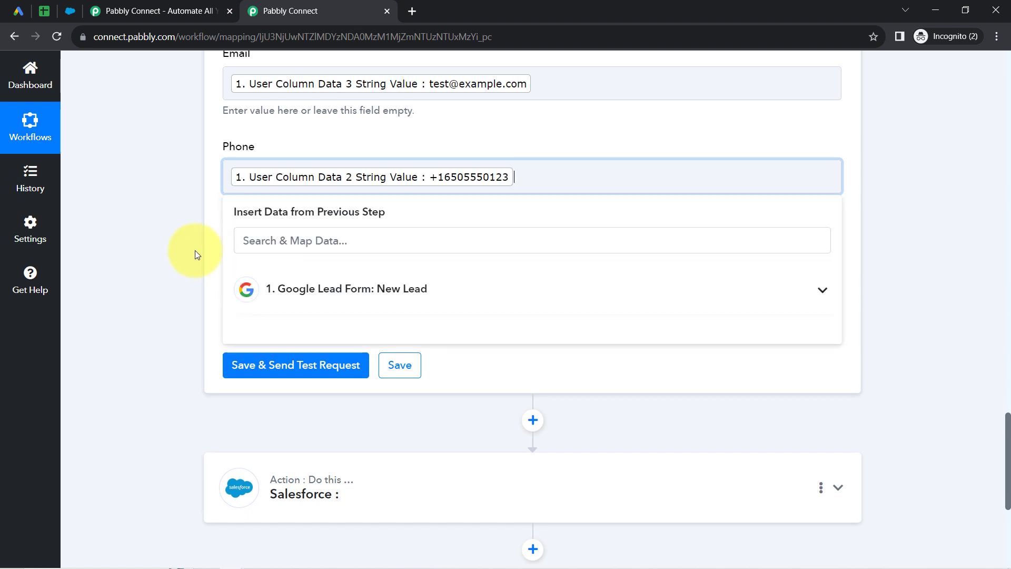
Map the City Of Travel field to User Column Data 4 String Value, the lead's destination Sikkim.
left_click(269, 278)
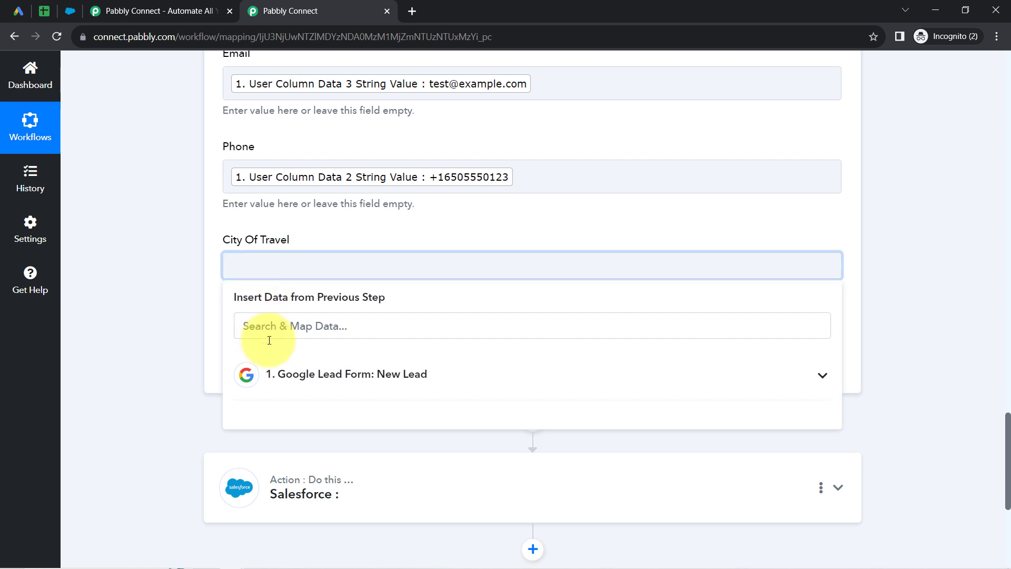
left_click(266, 374)
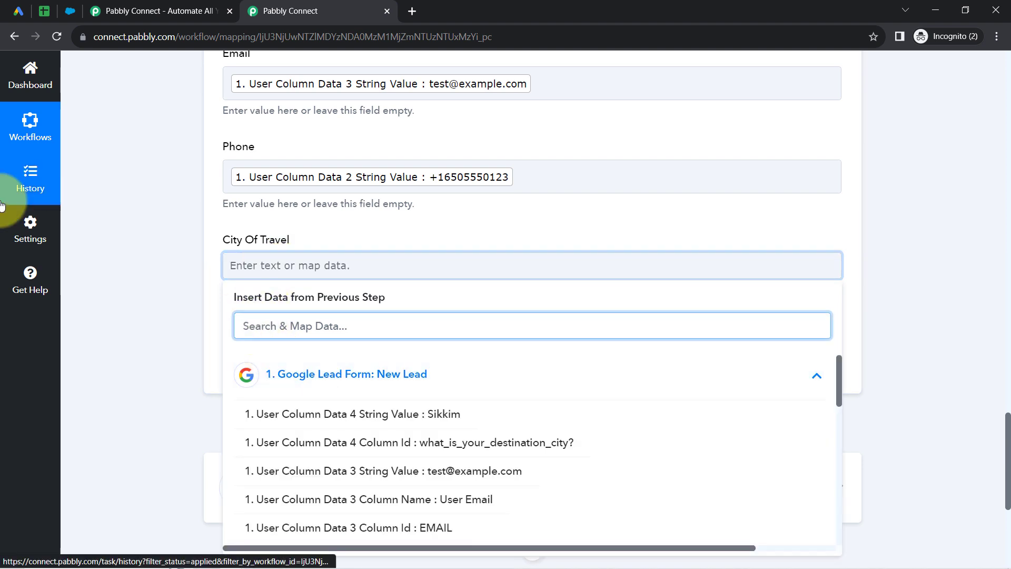
type("sikk")
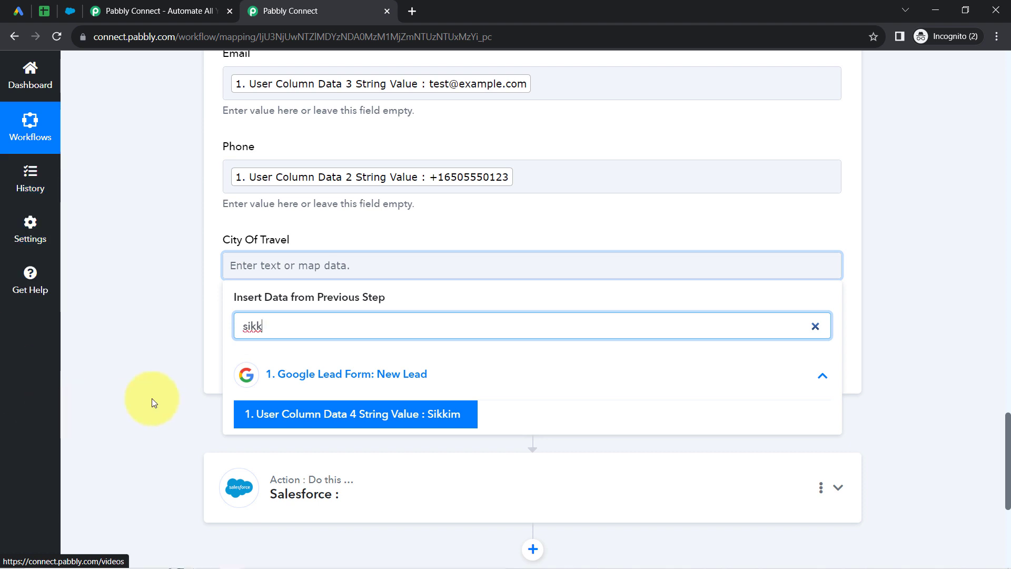
left_click(334, 416)
left_click(198, 278)
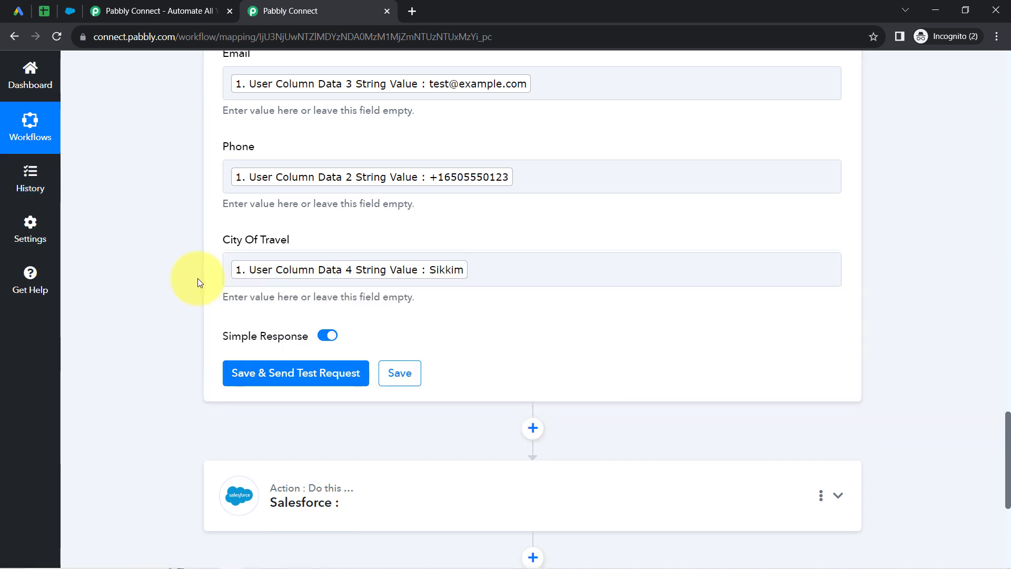
Save the Google Sheets action, send a test request and collapse the received response.
left_click(248, 372)
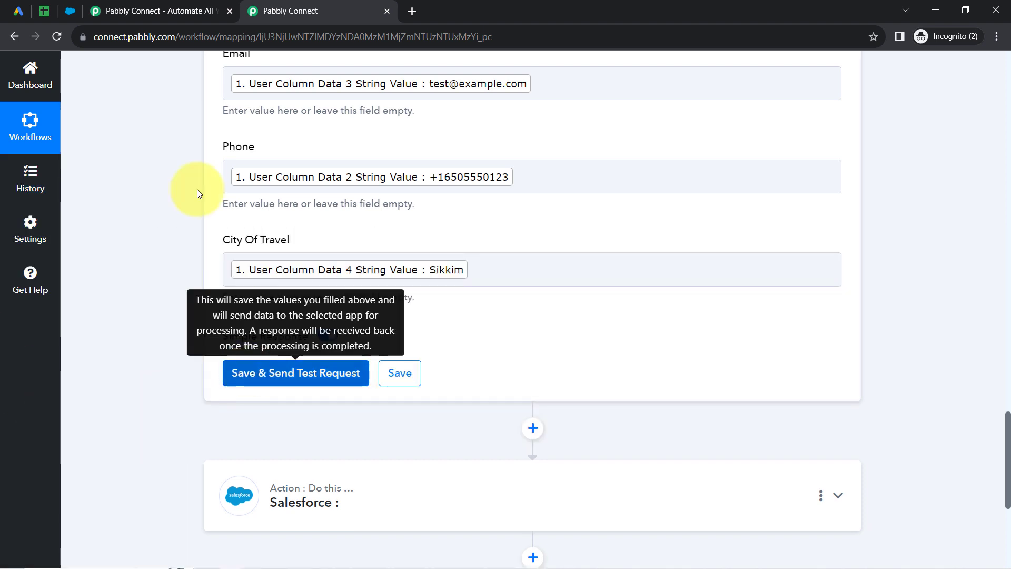
left_click(44, 10)
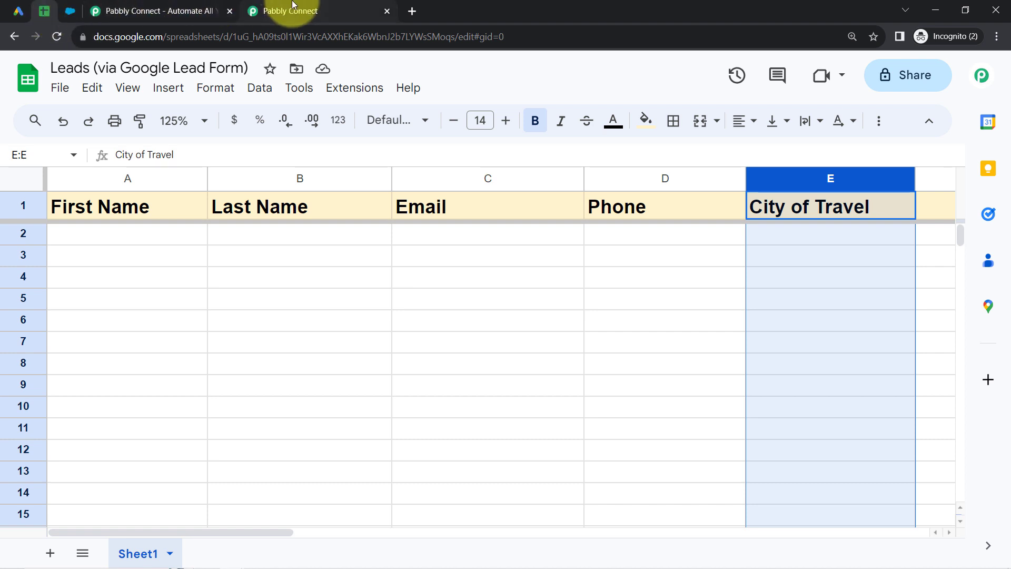
left_click(277, 10)
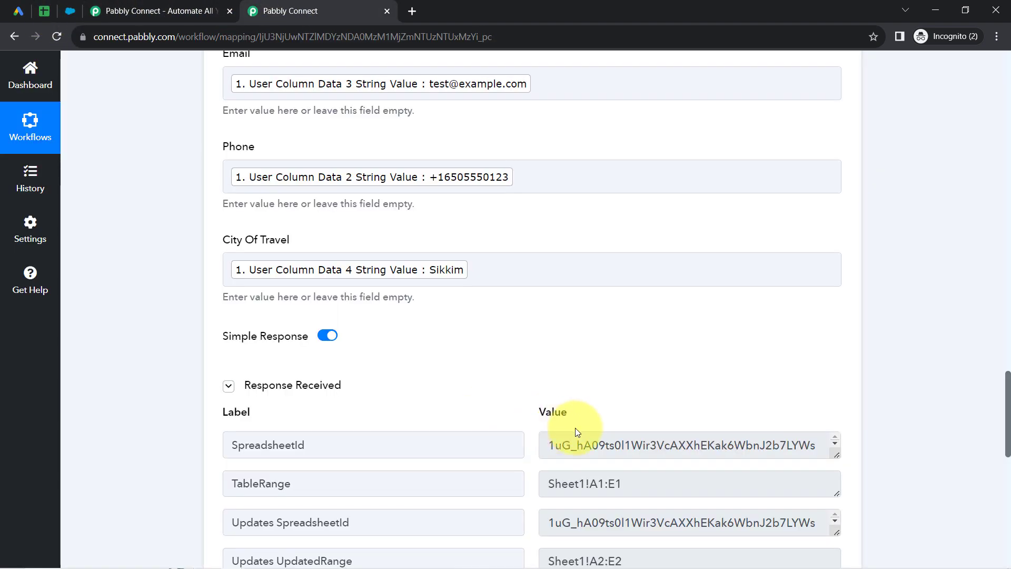
mouse_move(537, 424)
left_click(267, 386)
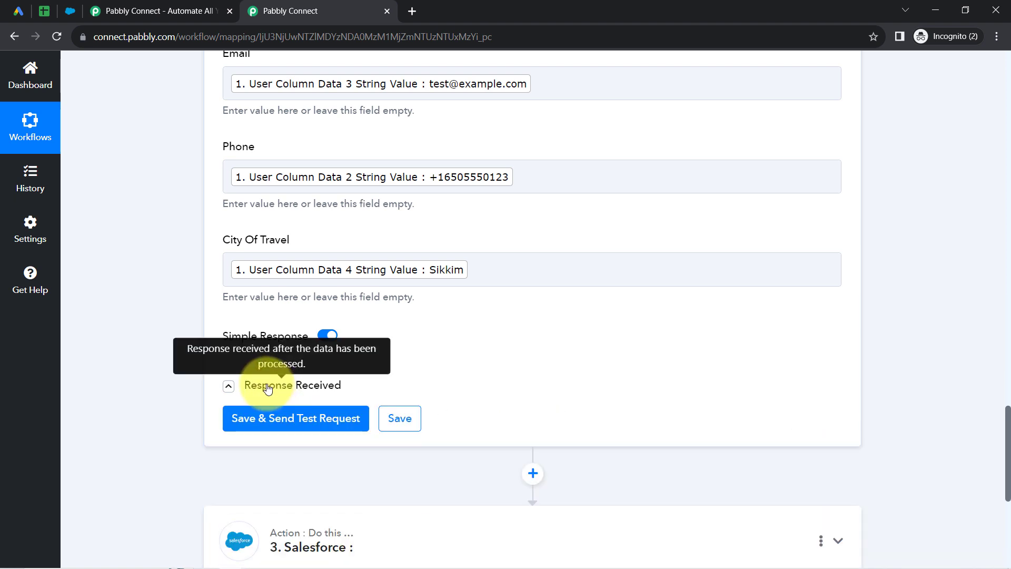
Switch to the leads spreadsheet in Google Sheets and select row 2 to check the test lead's entry.
left_click(44, 11)
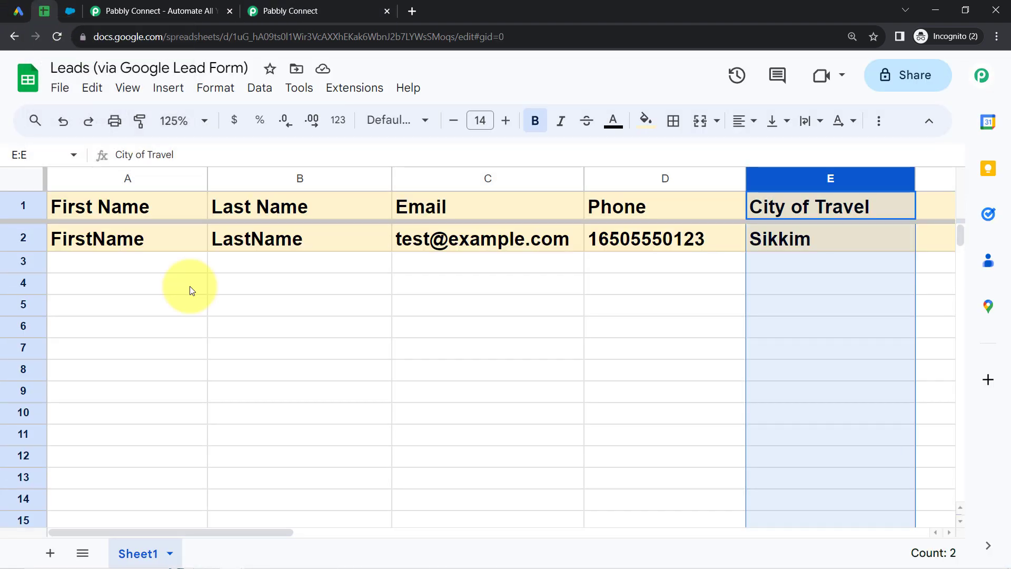
left_click(290, 430)
left_click(15, 235)
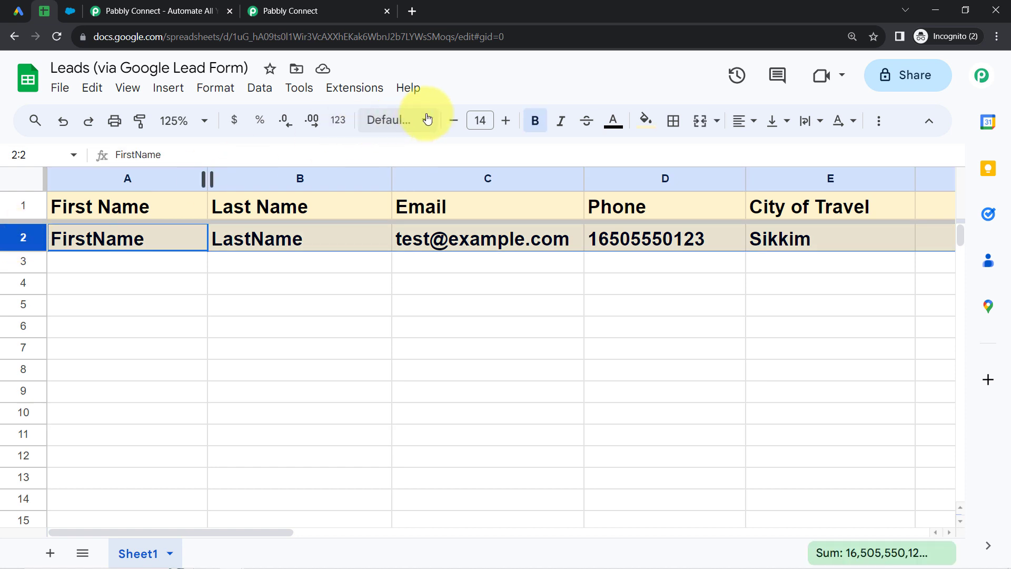
Format row 2 with no fill colour, no bold, left alignment and font size 12.
left_click(647, 114)
left_click(671, 88)
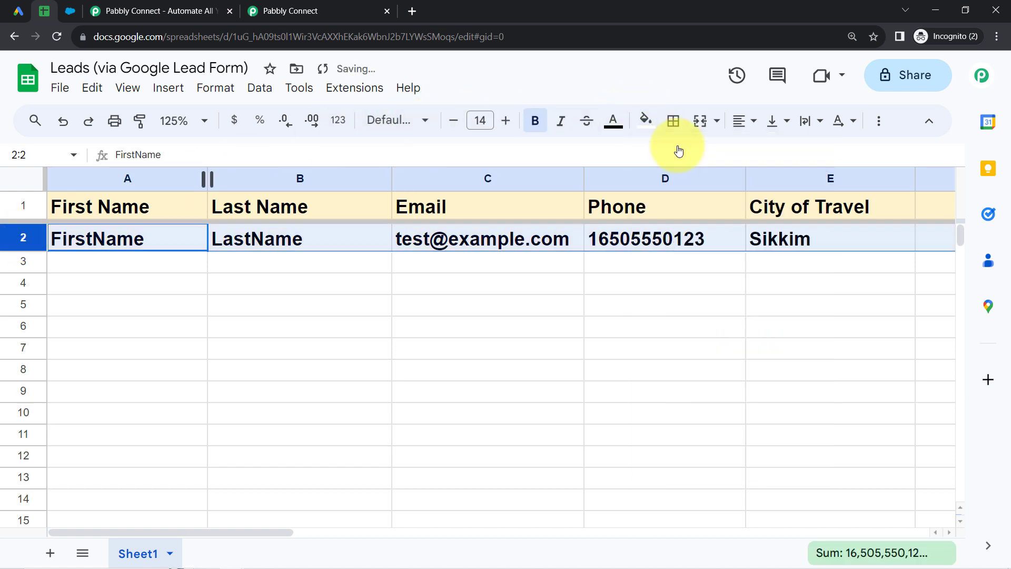
left_click(535, 121)
left_click(741, 122)
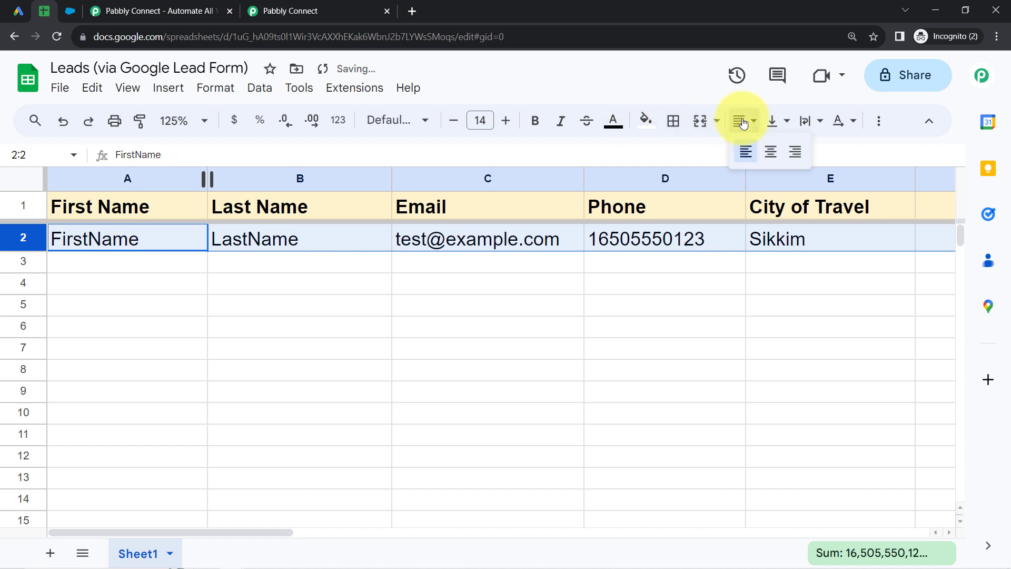
left_click(746, 153)
left_click(451, 122)
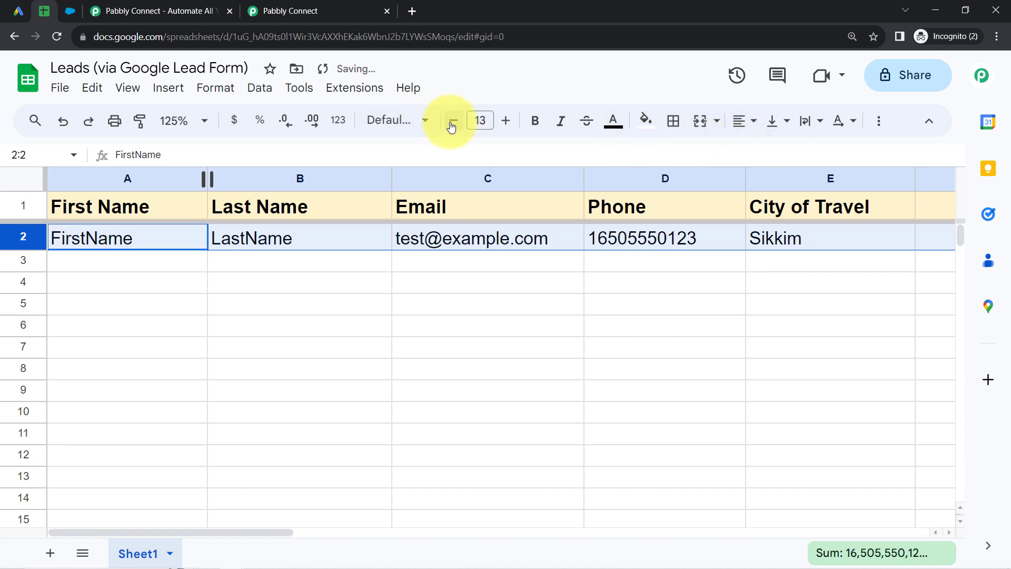
left_click(452, 122)
left_click(424, 296)
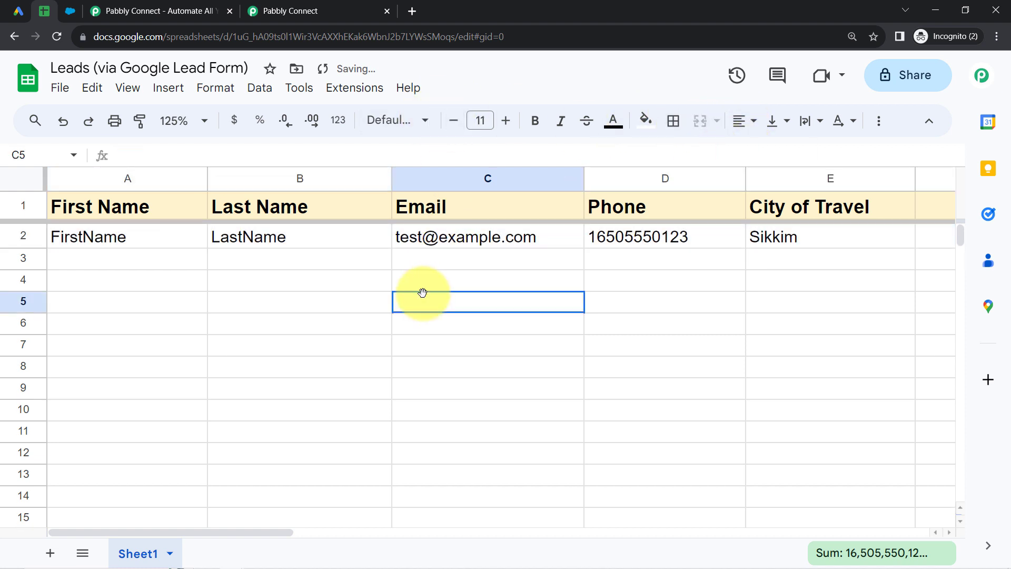
Check the test lead's first name, last name, email, phone and city of travel cells in row 2.
left_click(135, 239)
left_click(229, 241)
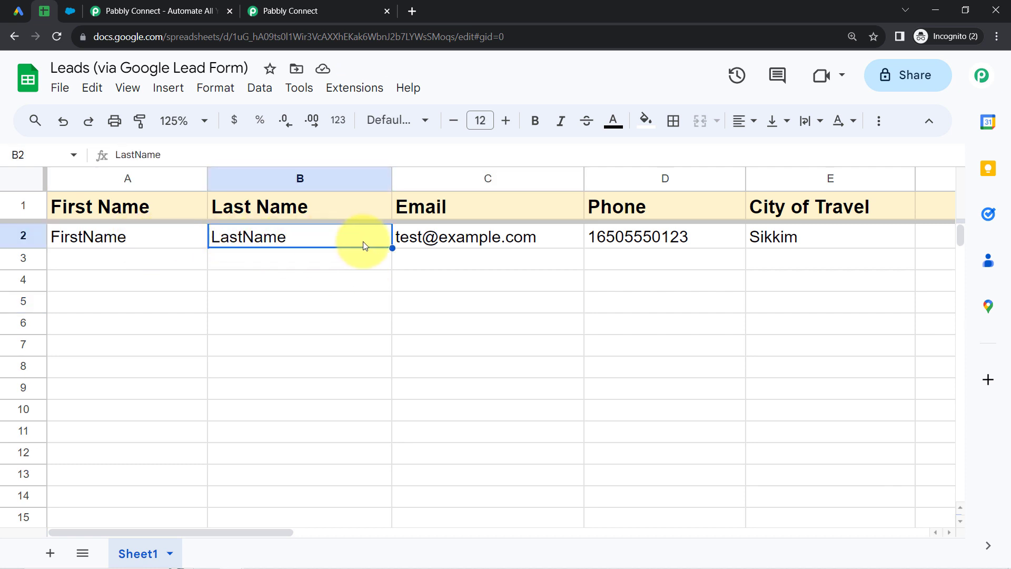
left_click(446, 244)
left_click(653, 240)
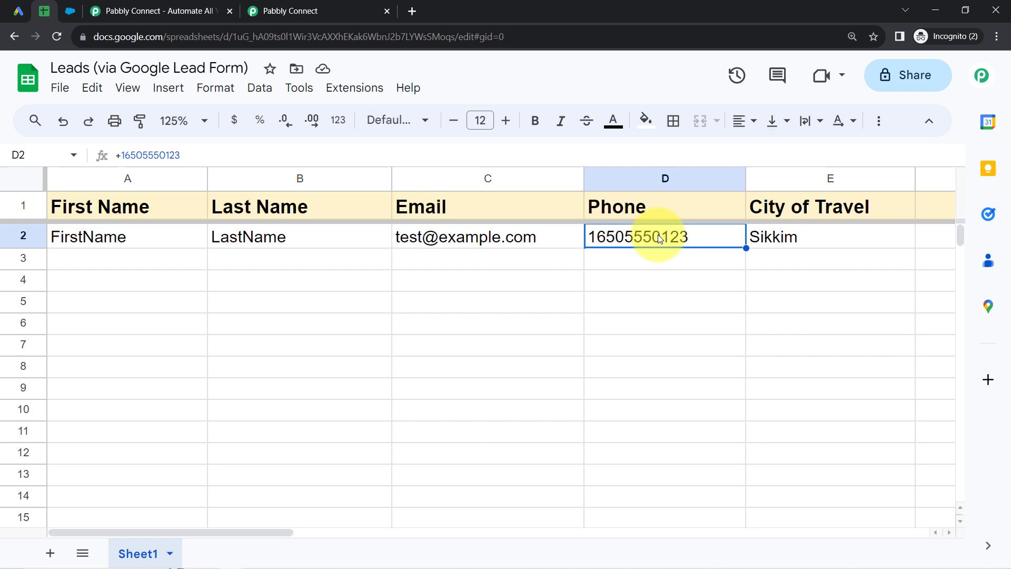
left_click(820, 237)
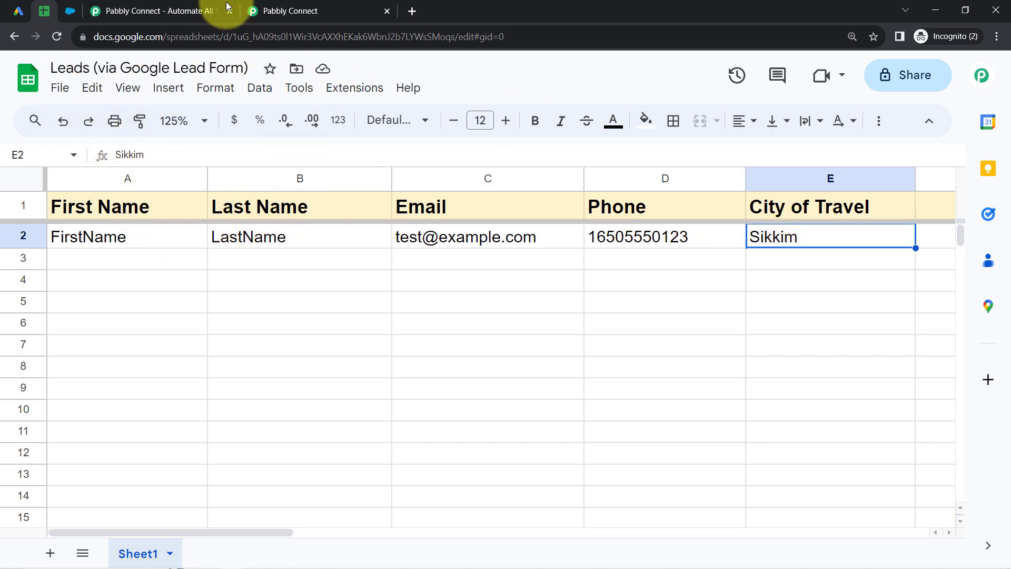
Switch back to the Pabbly Connect workflow, collapse the Google Sheets action and expand the Salesforce action.
left_click(274, 5)
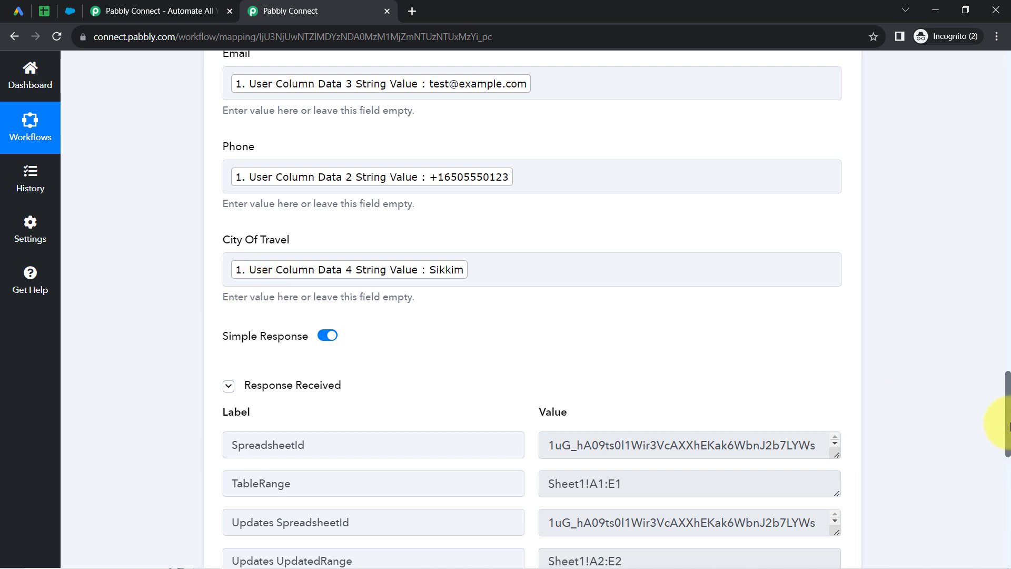
left_click_drag(1009, 424, 974, 290)
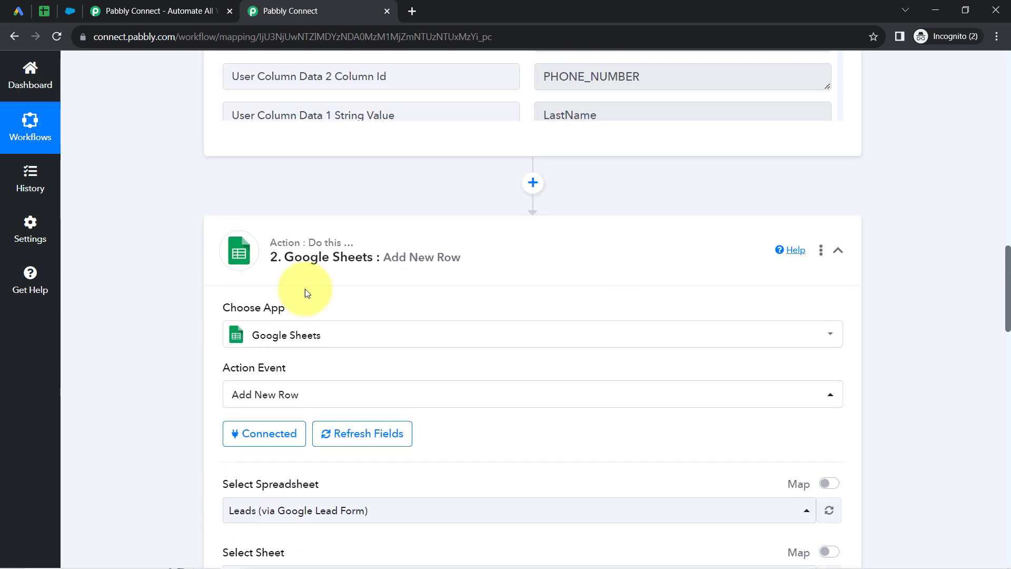
left_click(312, 253)
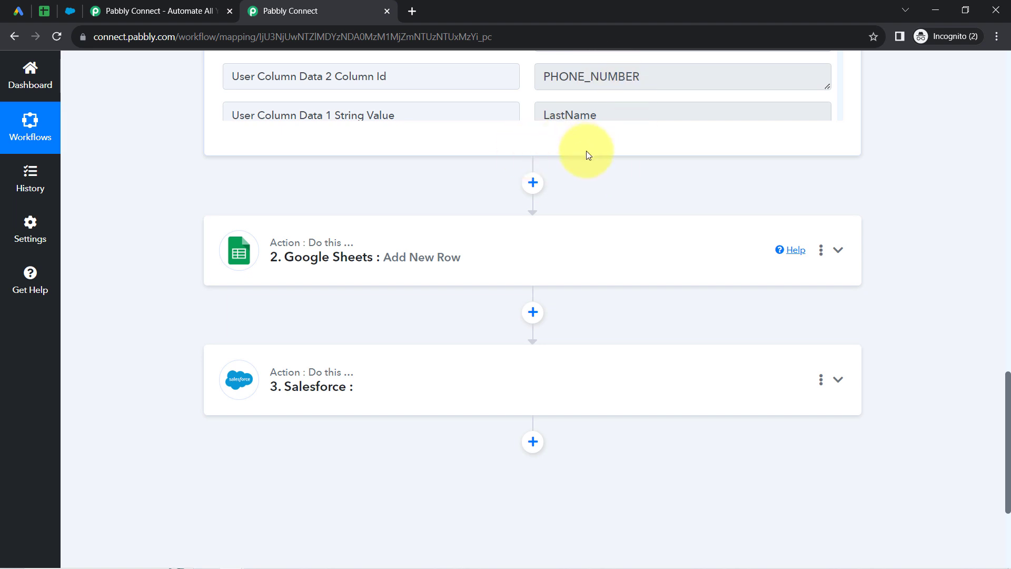
left_click(293, 406)
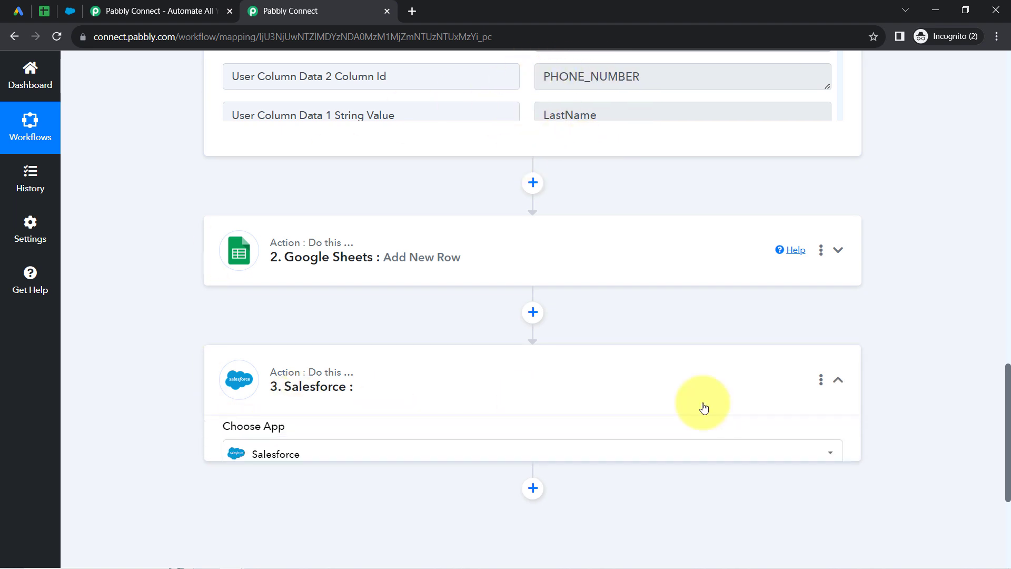
left_click_drag(1009, 376, 975, 435)
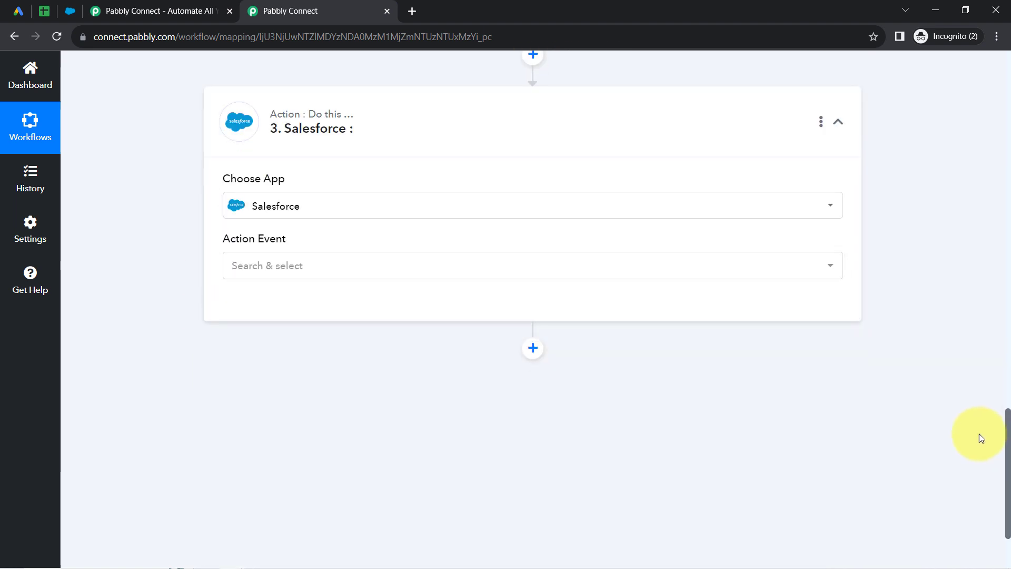
Set the Salesforce action event to Create Contact, searching the events for "cont".
left_click(269, 277)
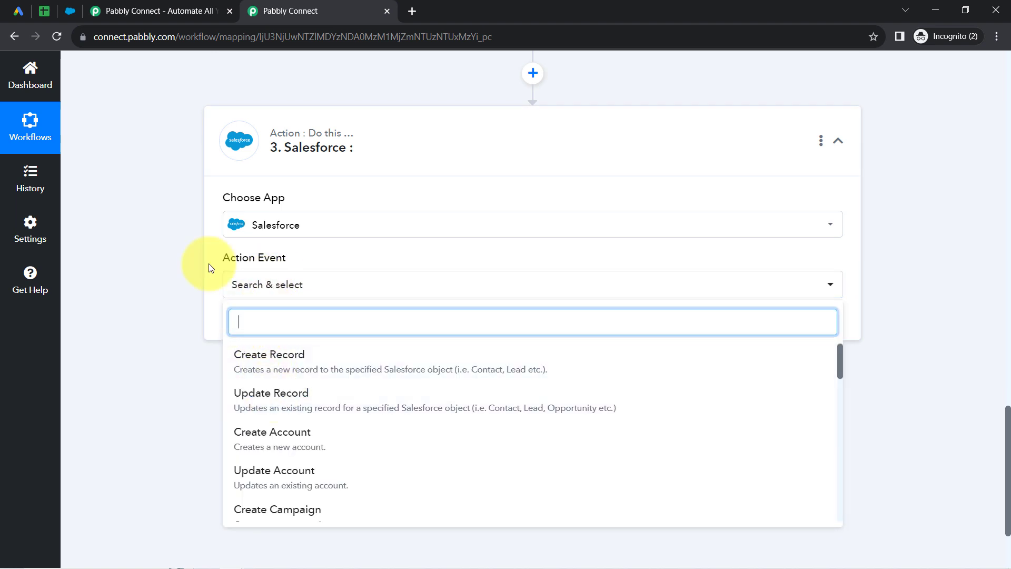
type("cont")
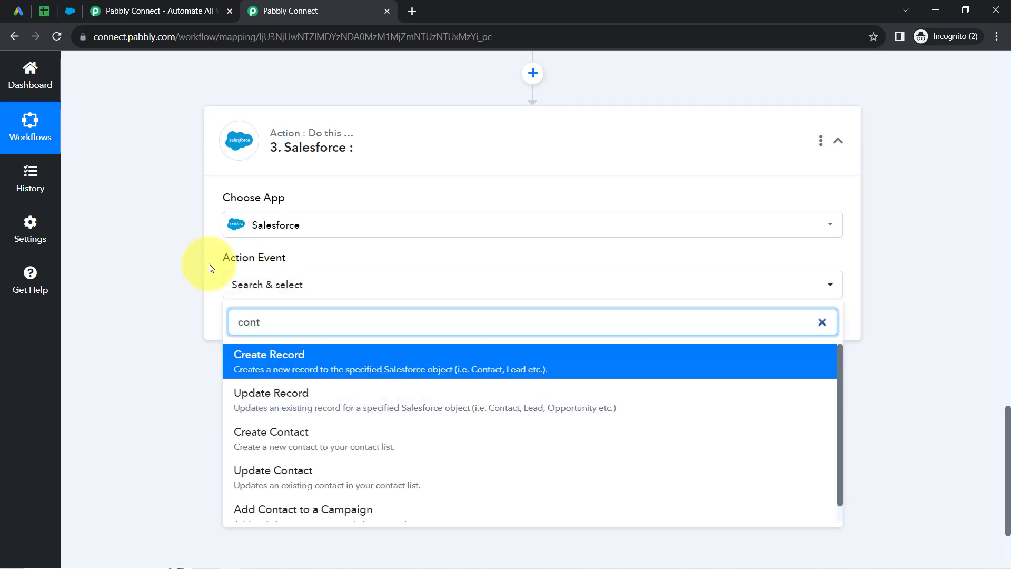
left_click(256, 440)
Add a new Salesforce connection, allow Pabbly Connect access to the account and dismiss the authorization message.
left_click(261, 324)
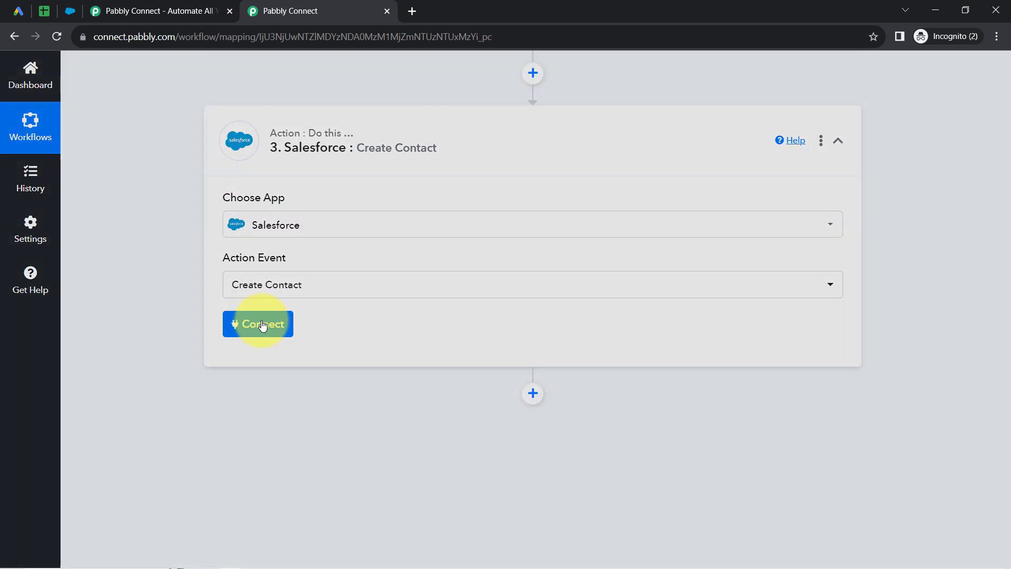
left_click(543, 190)
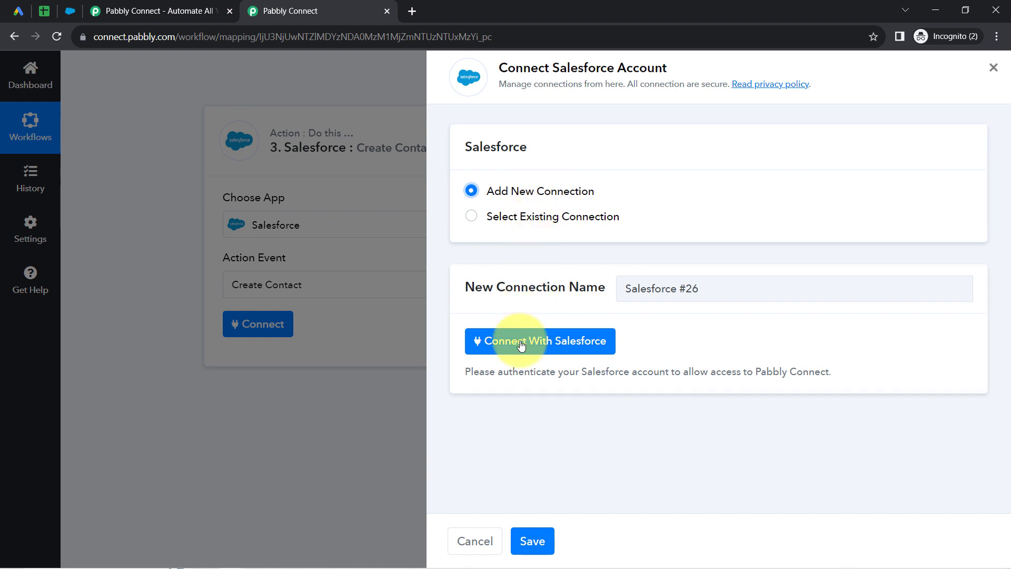
left_click(503, 341)
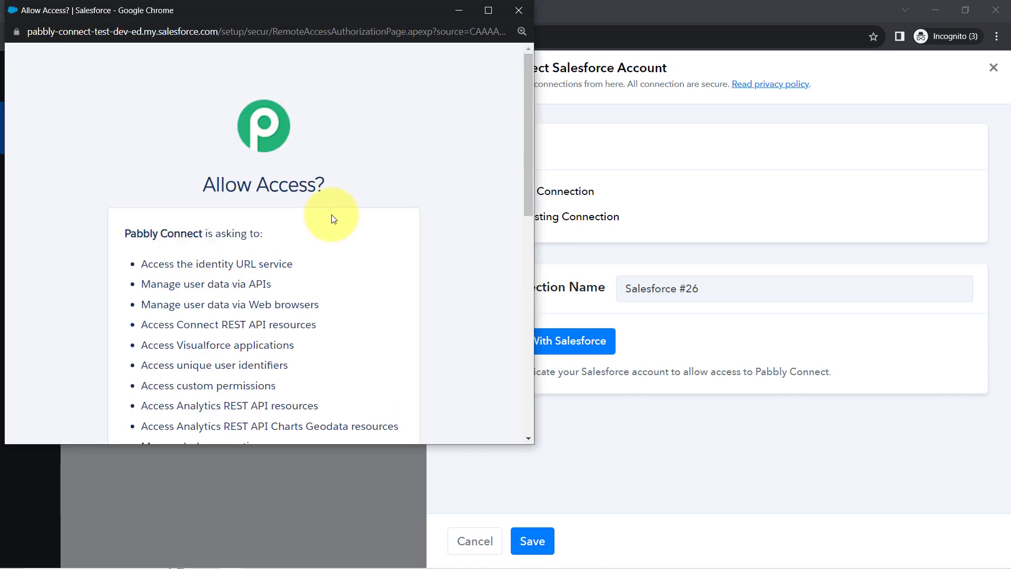
left_click_drag(530, 121, 492, 359)
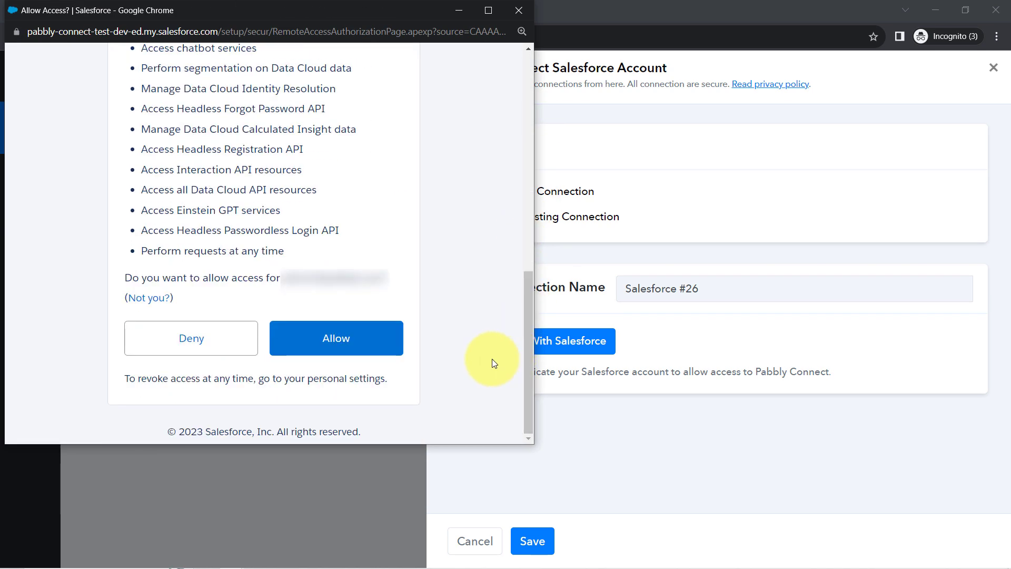
left_click(321, 353)
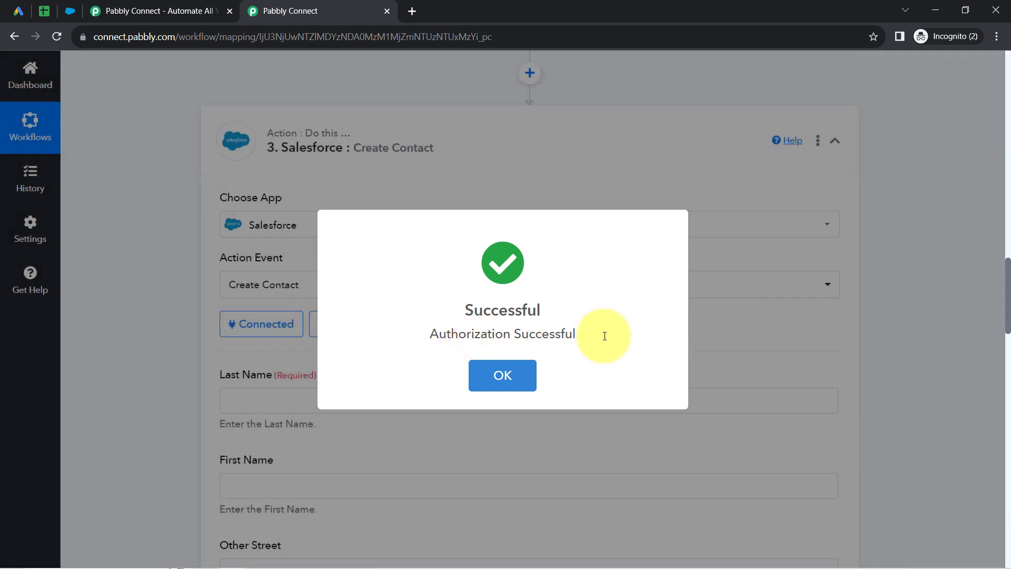
key("Return")
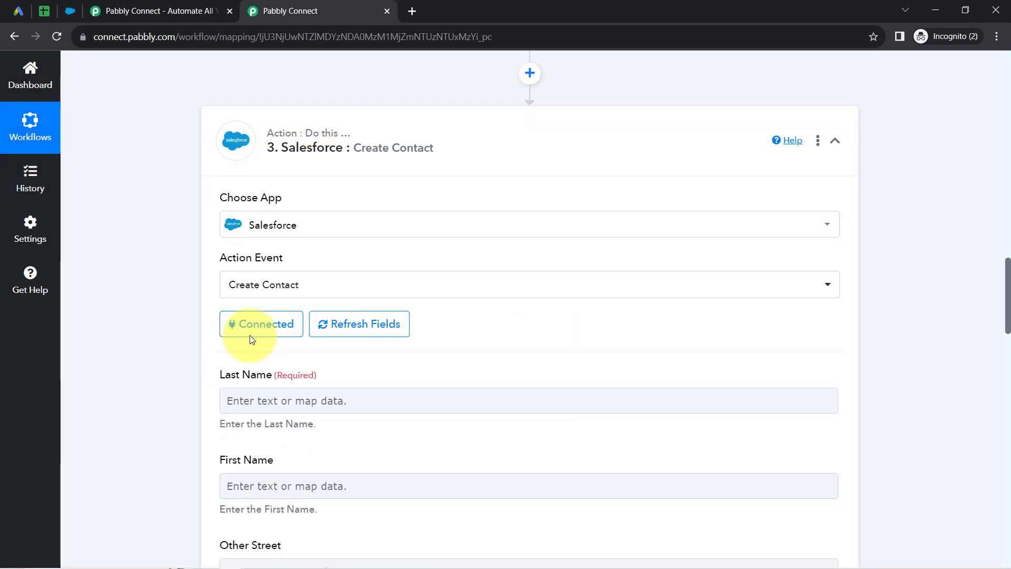
left_click(263, 324)
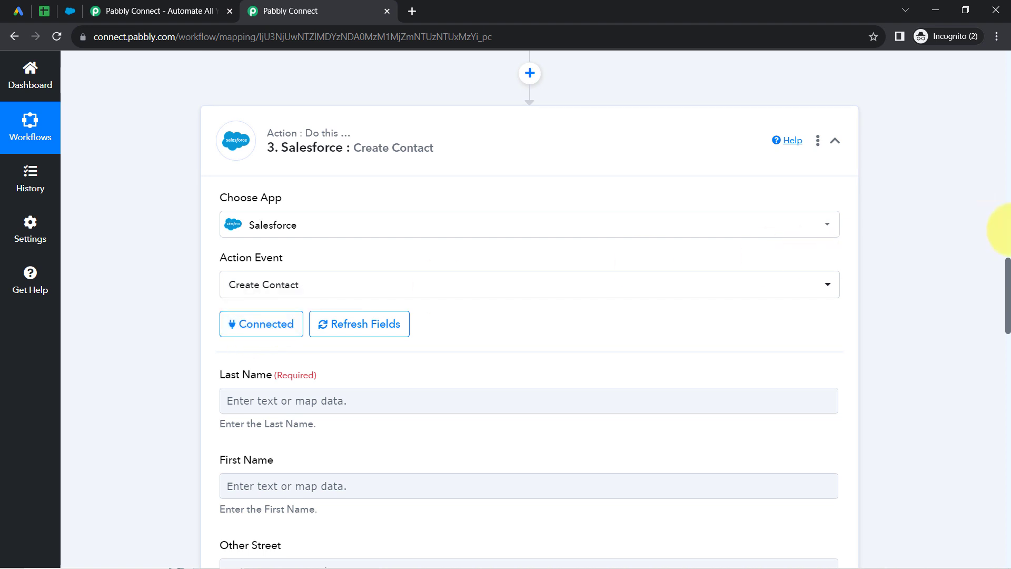
Map the required Last Name field to User Column Data 1 Column Name by searching the previous steps' data for "last n".
left_click_drag(1008, 272, 979, 299)
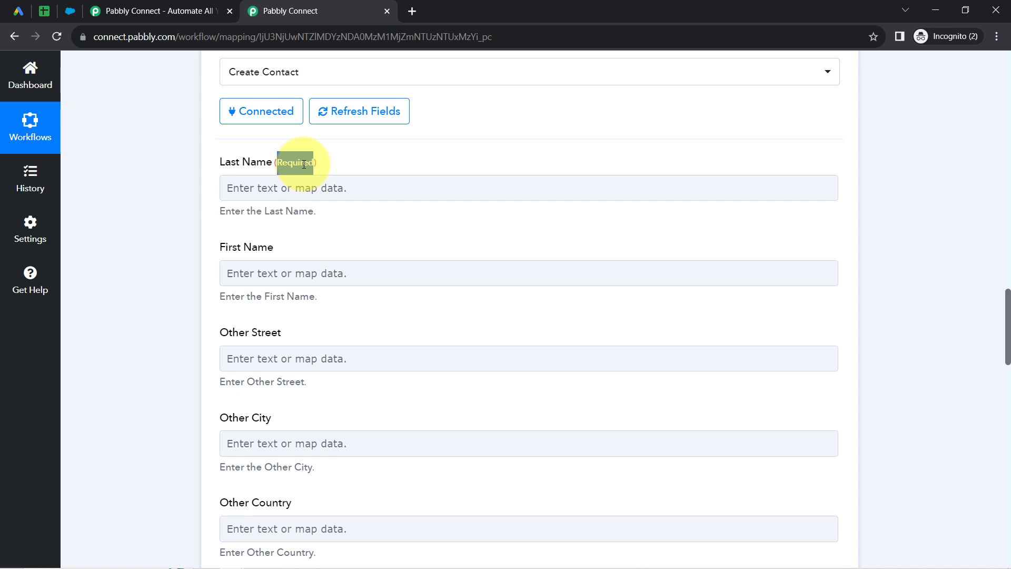
left_click(173, 199)
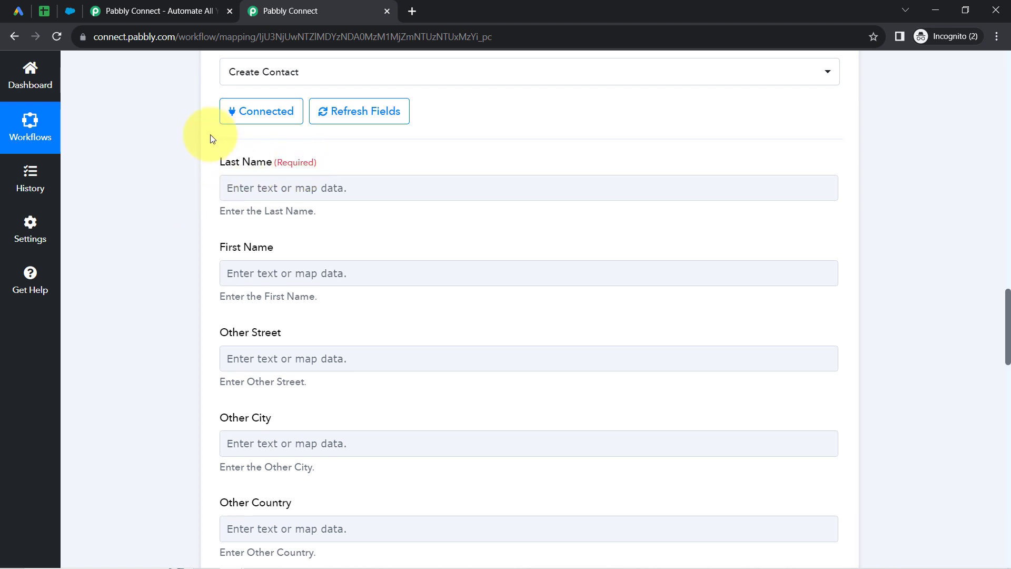
left_click(265, 187)
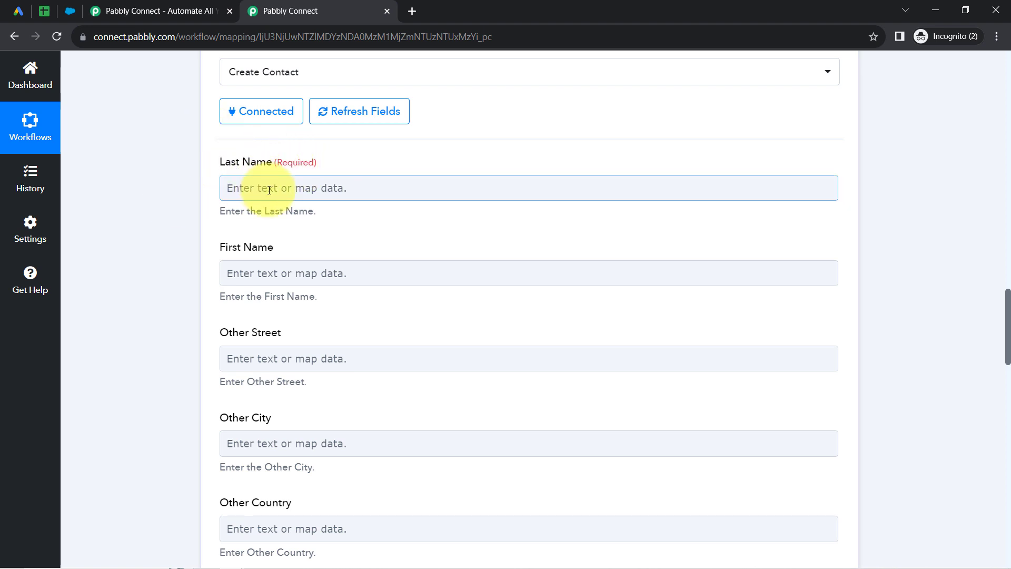
left_click(269, 189)
left_click(270, 241)
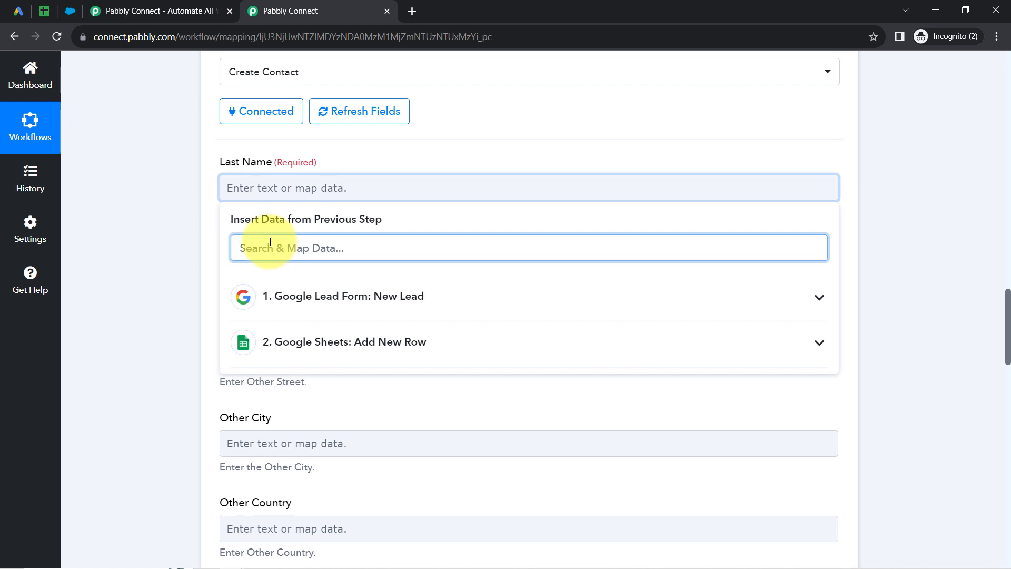
type("last n")
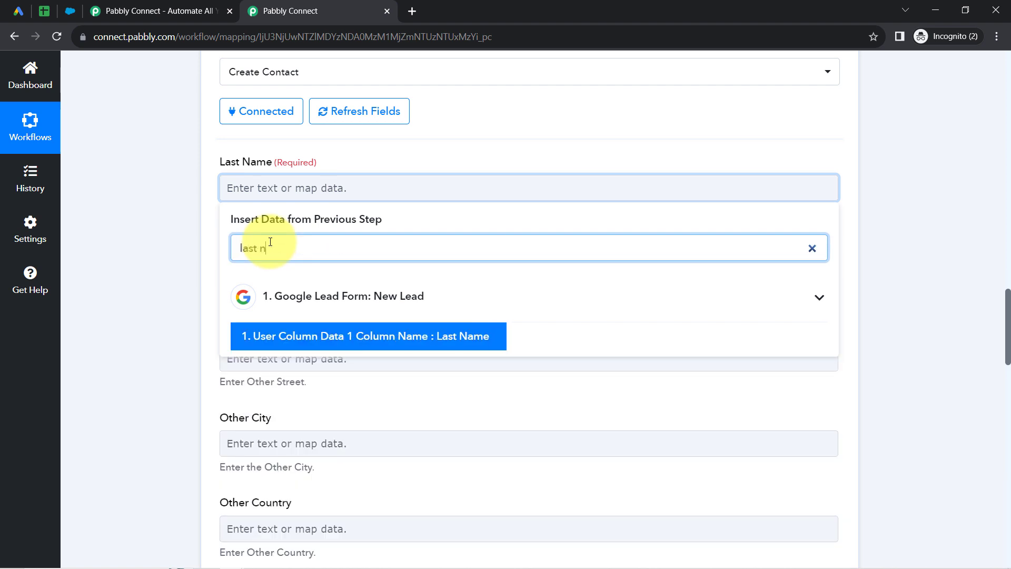
left_click(267, 341)
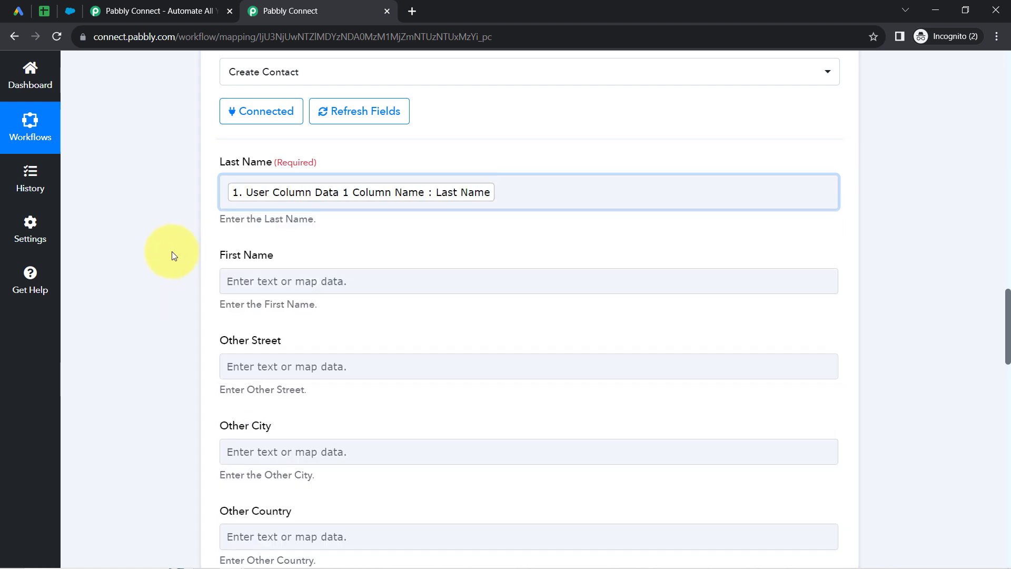
Map the First Name field to User Column Data 0 String Value by searching the previous steps' data for "first".
left_click(252, 283)
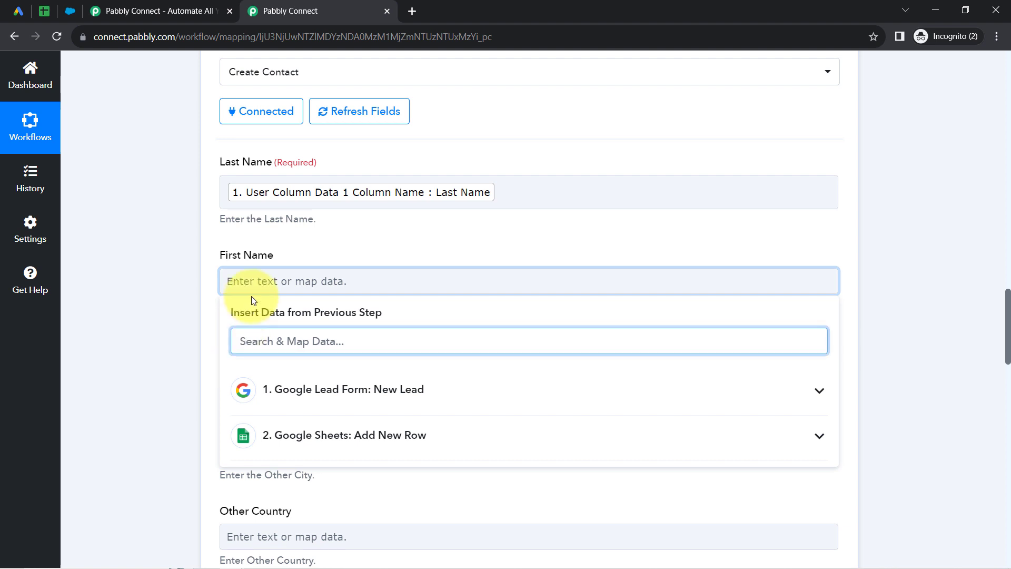
type("fir")
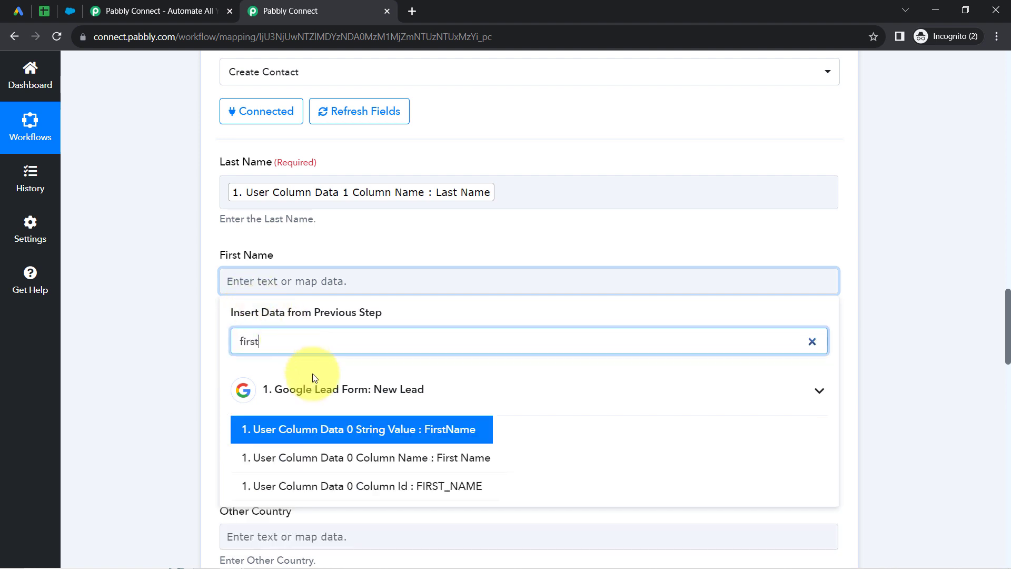
type("st")
left_click(274, 436)
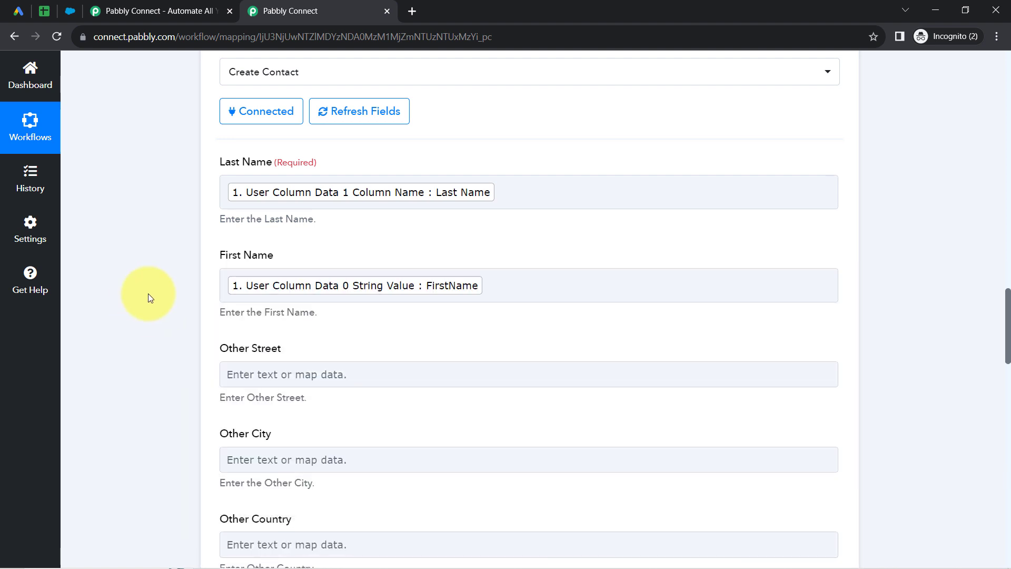
Map the Mobile Phone field to User Column Data 2 String Value by searching the previous steps' data for "+".
scroll(147, 293, "down", 5)
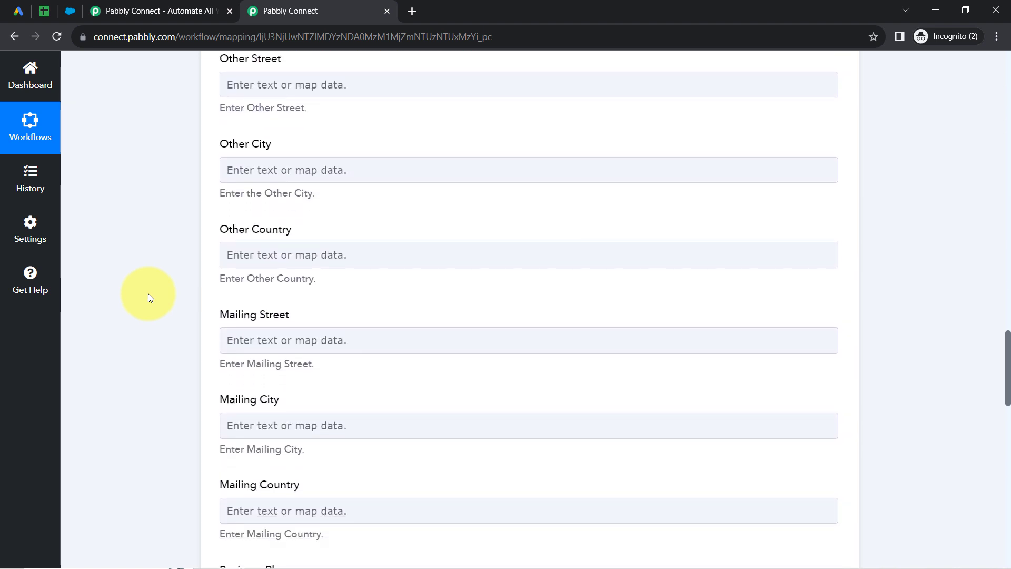
scroll(148, 297, "down", 7)
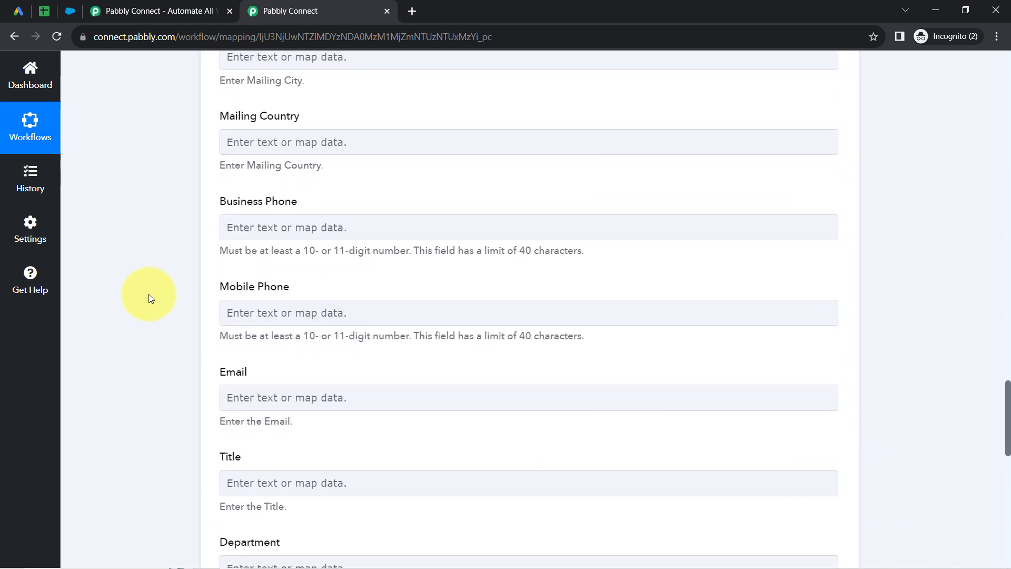
scroll(149, 297, "down", 4)
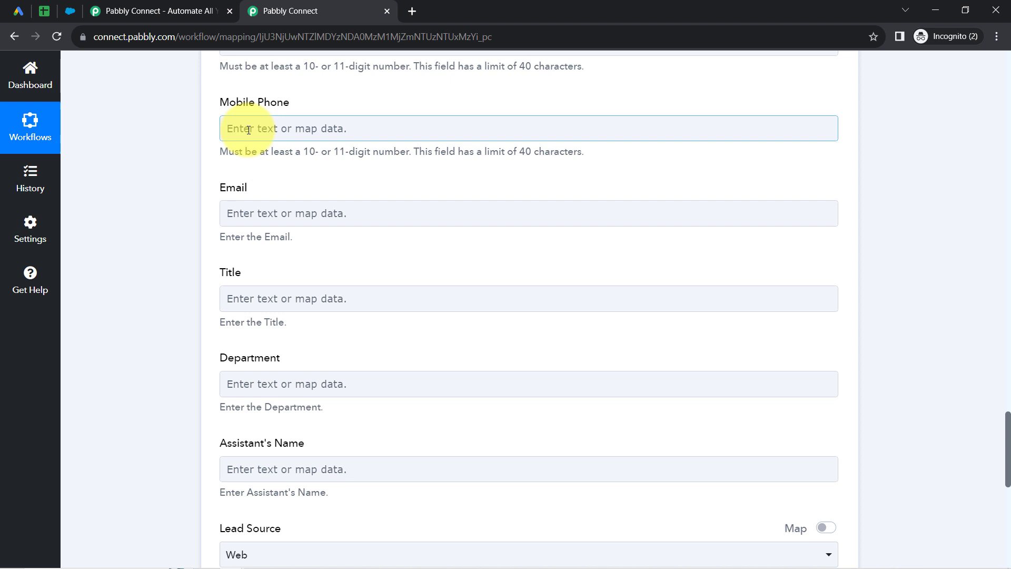
left_click(248, 129)
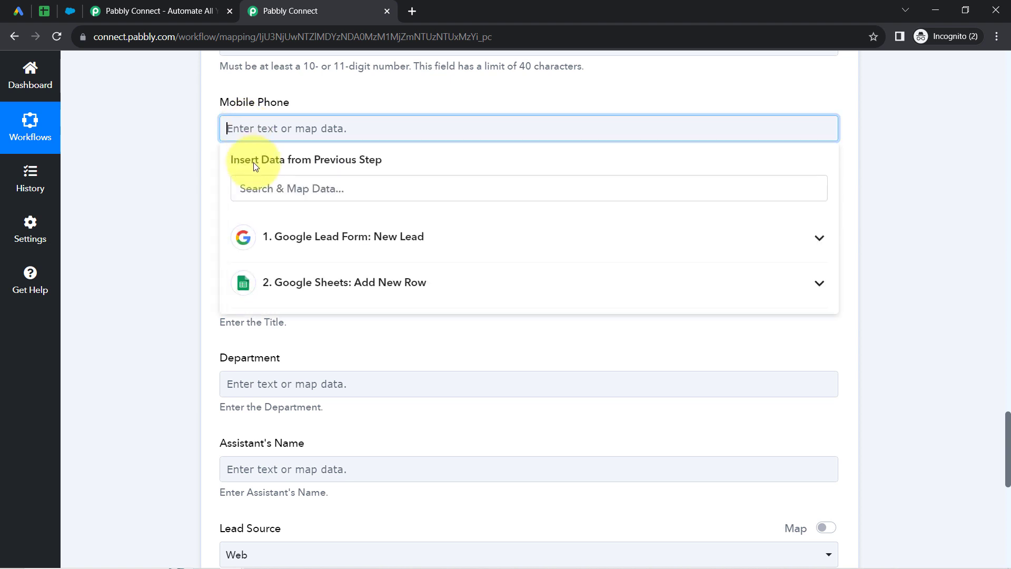
left_click(247, 190)
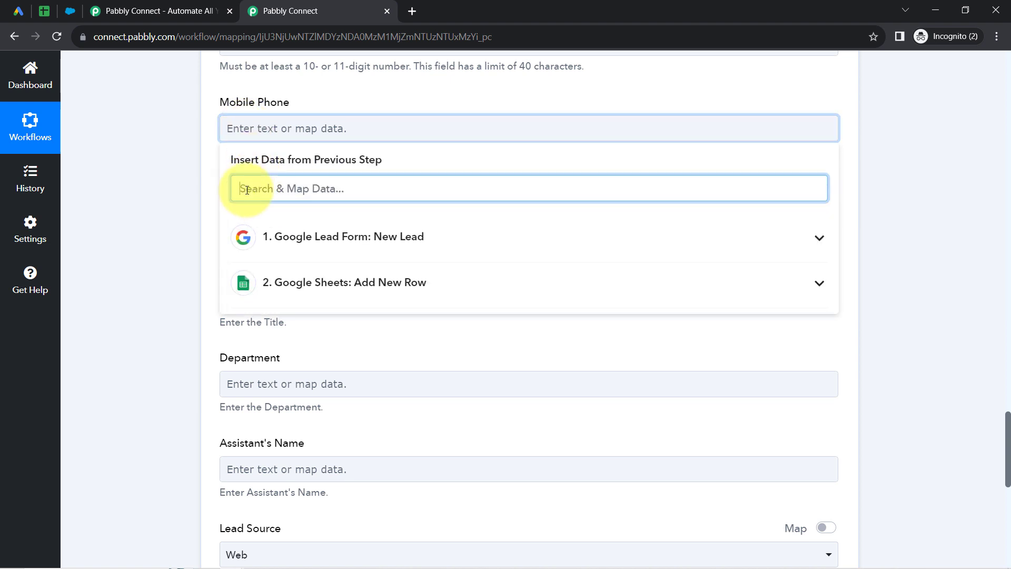
type("+")
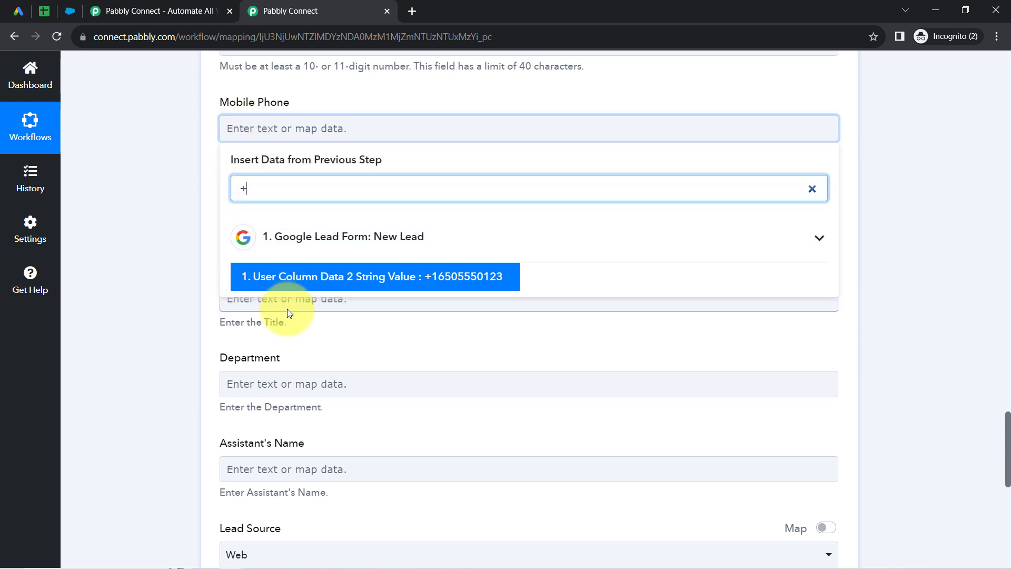
left_click(248, 272)
Map the Email field to User Column Data 3 String Value by searching the previous steps' data for "@".
left_click(270, 226)
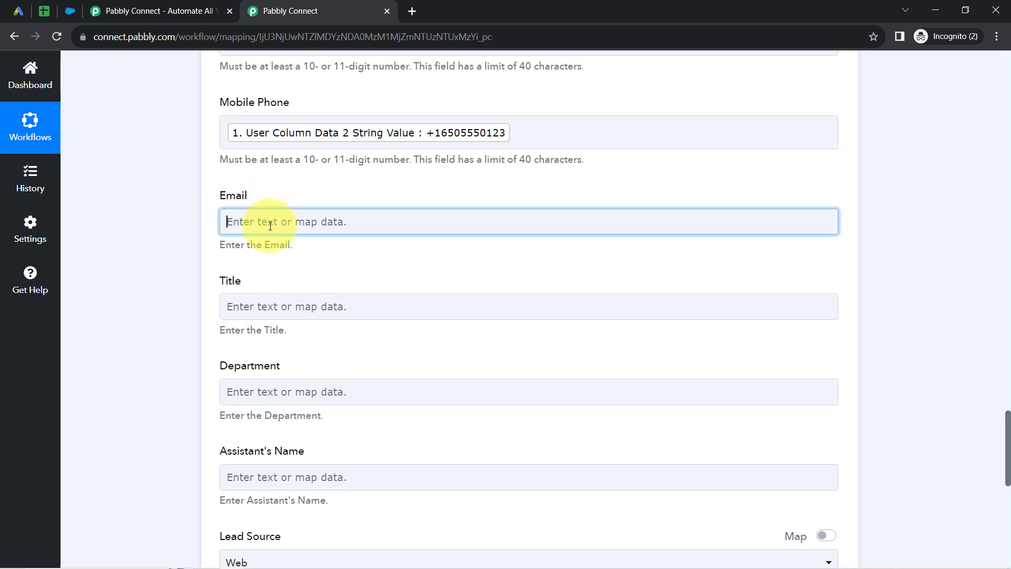
left_click(247, 281)
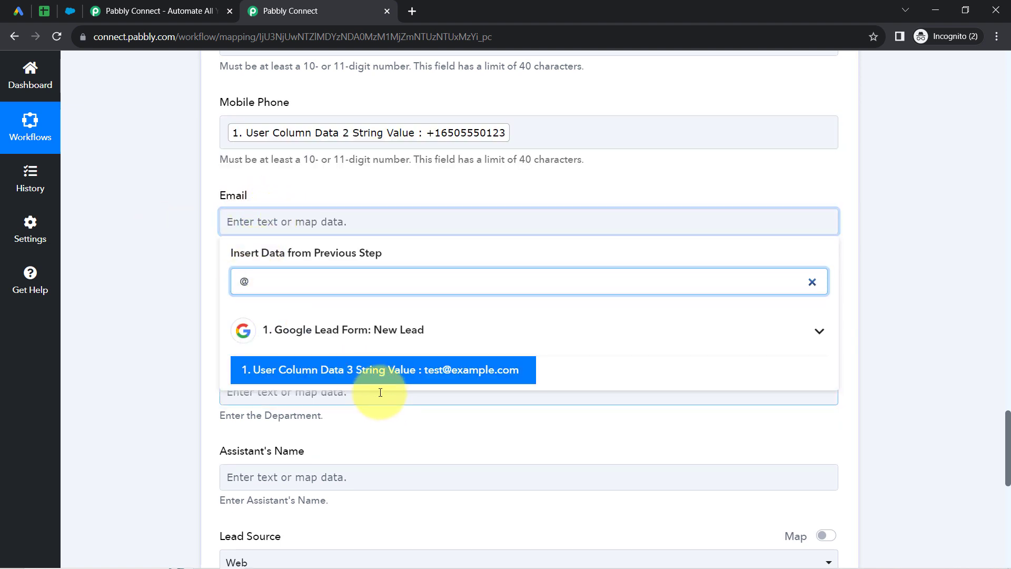
left_click(350, 370)
left_click(174, 359)
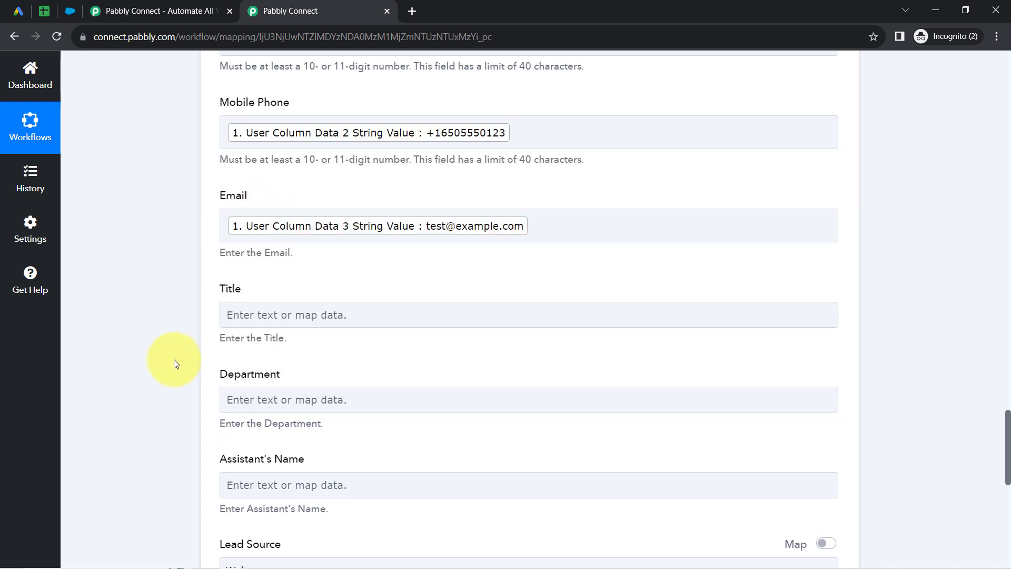
Check the Recent Contacts list in Salesforce, and save the Create Contact action in Pabbly Connect with a test request.
scroll(173, 359, "down", 3)
scroll(174, 359, "down", 8)
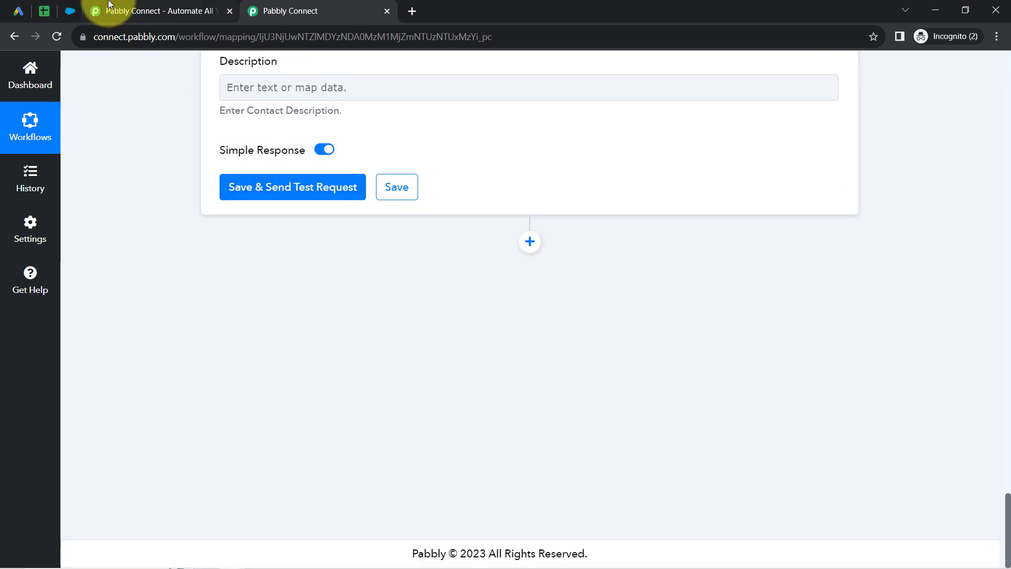
left_click(70, 11)
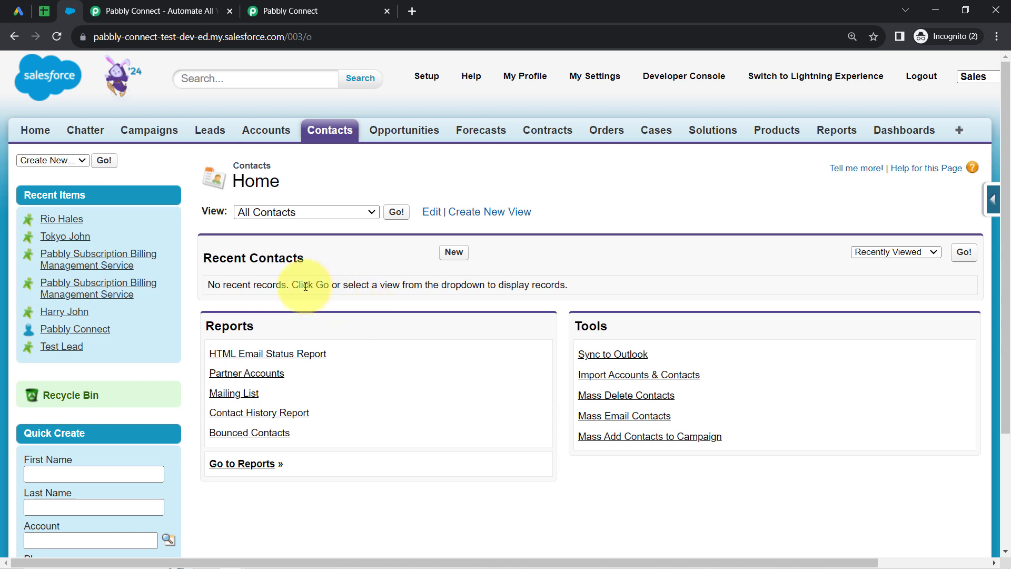
left_click_drag(212, 285, 283, 286)
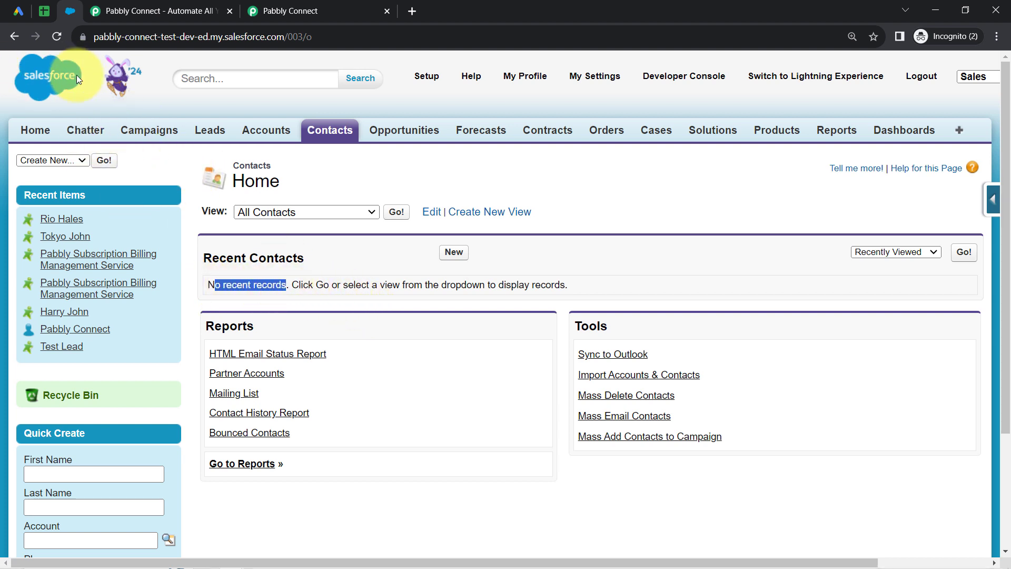
left_click(316, 10)
left_click(244, 188)
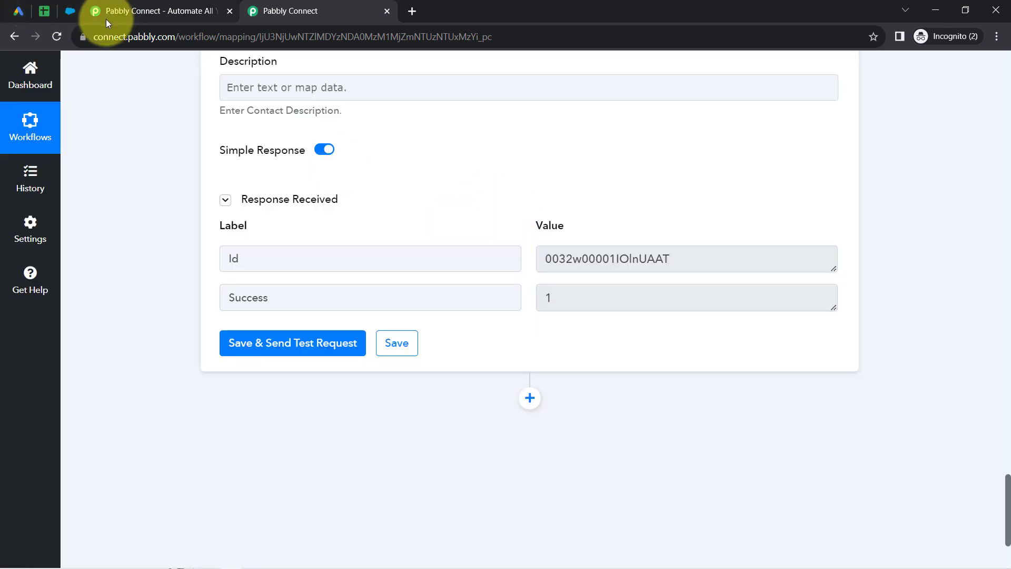
Switch to Salesforce, refresh the Contacts page and open the new contact to review its Contact Detail section.
left_click(77, 14)
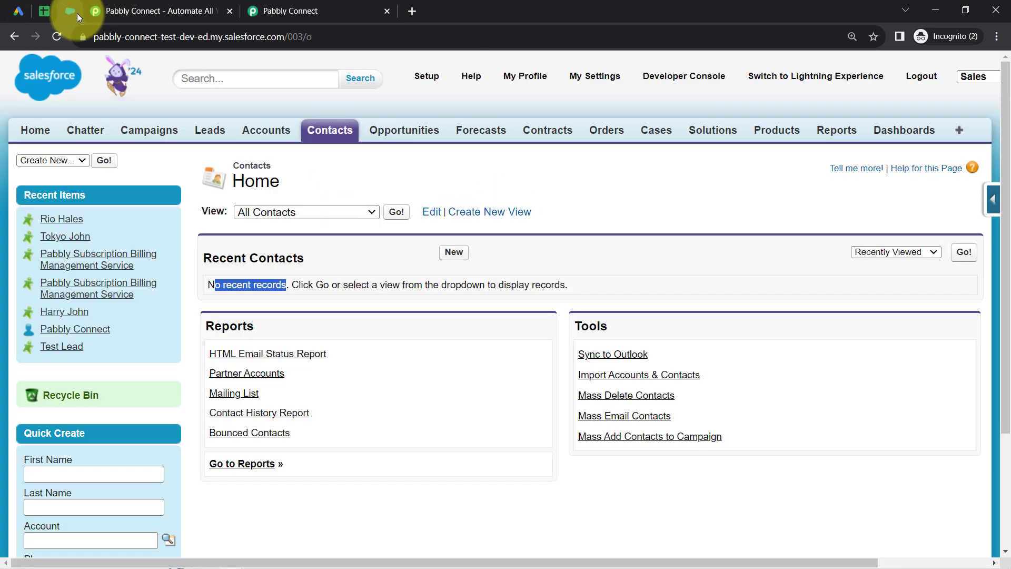
left_click(56, 37)
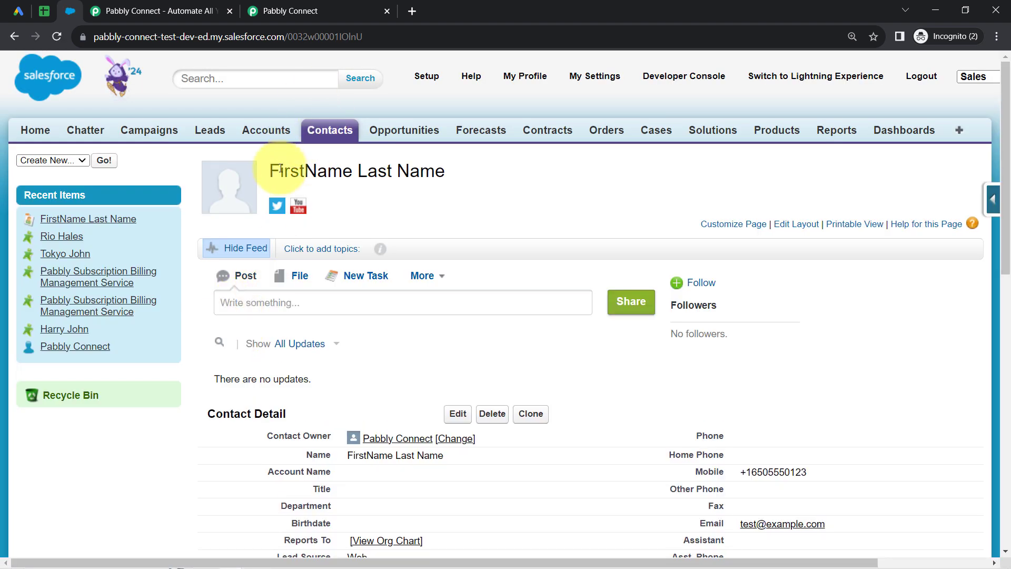
left_click_drag(1004, 191, 1004, 297)
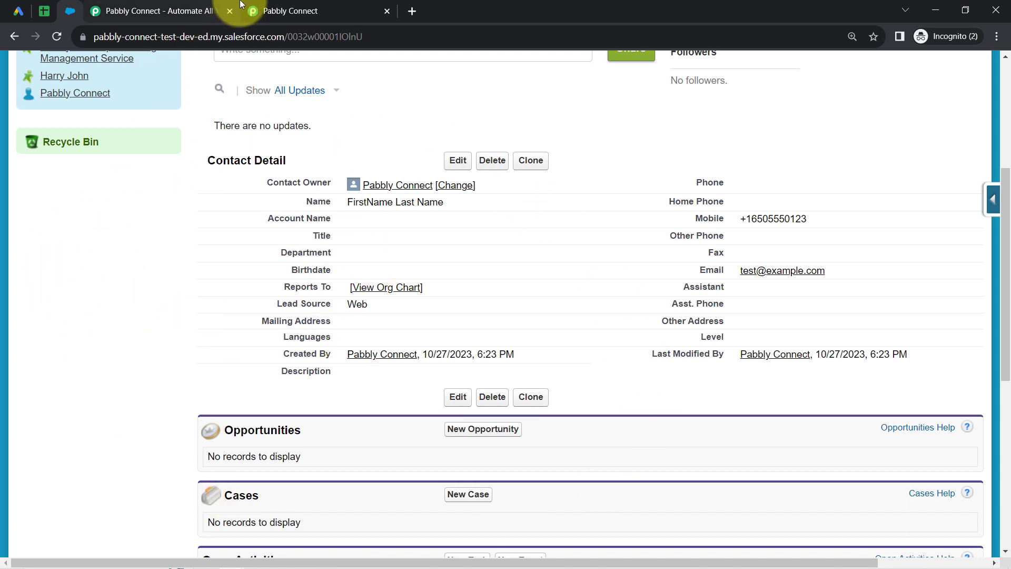
Return to the Pabbly Connect workflow and collapse the Google Lead Form, Google Sheets and Salesforce steps.
left_click(256, 9)
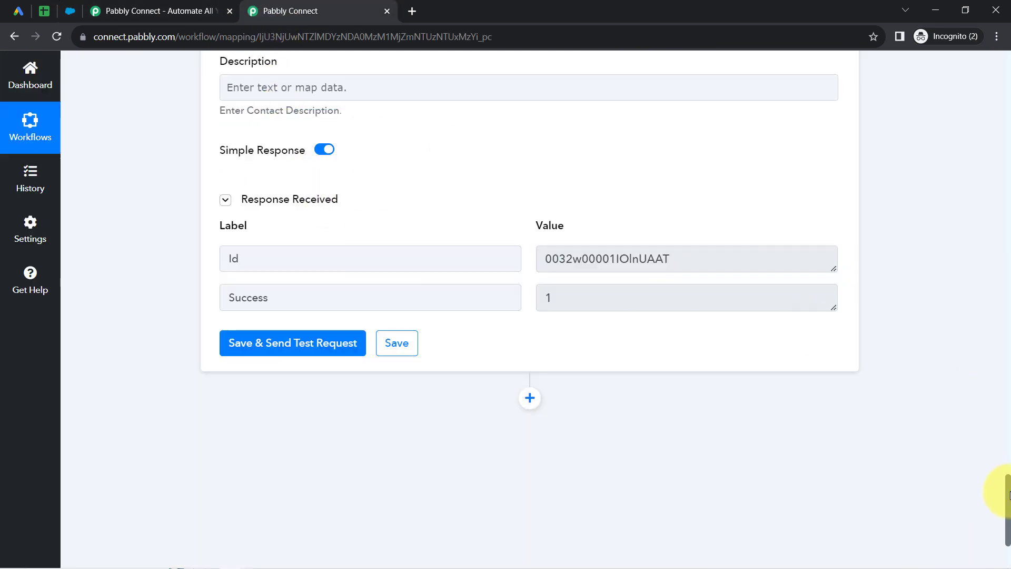
left_click_drag(1007, 481, 985, 46)
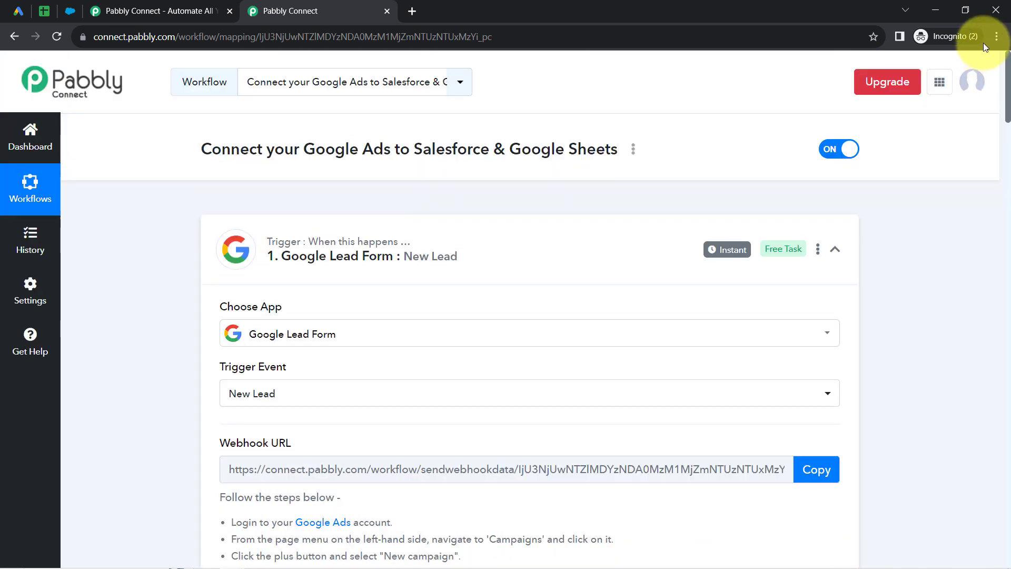
left_click(276, 255)
left_click(269, 378)
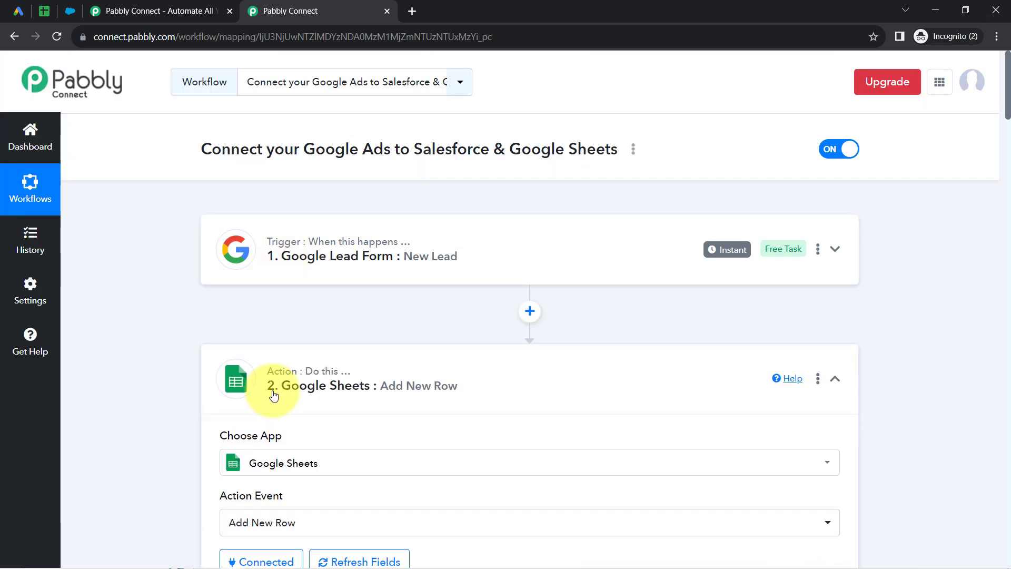
left_click(293, 417)
left_click(277, 504)
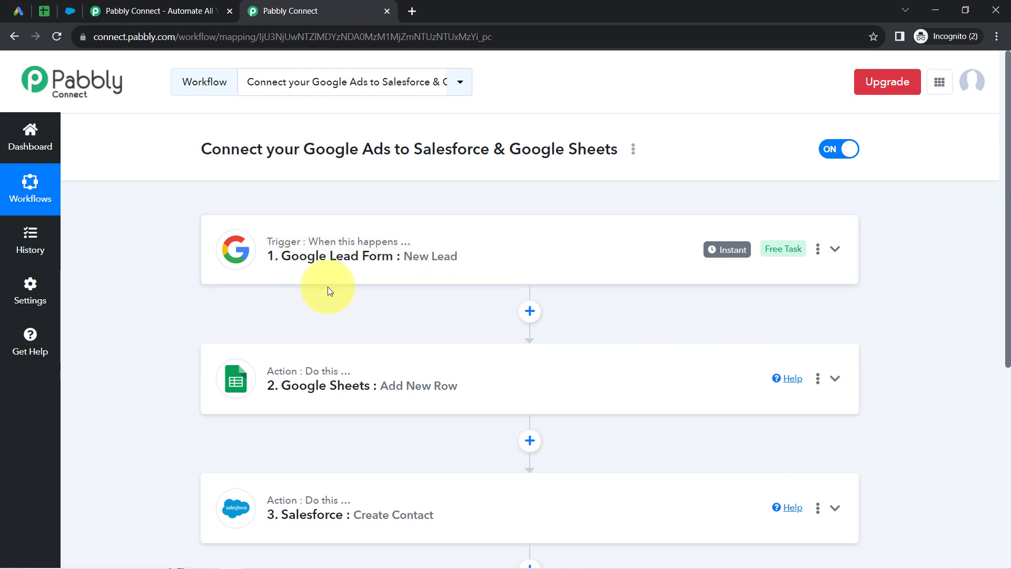
Copy the workflow's share link and close the Share Workflow dialog.
mouse_move(728, 254)
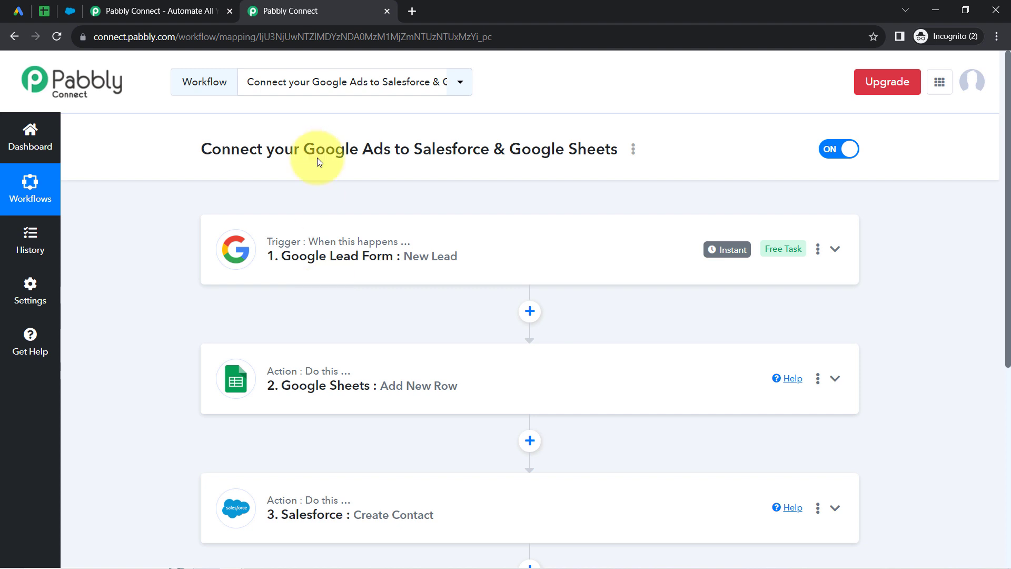
left_click_drag(1008, 142, 1008, 100)
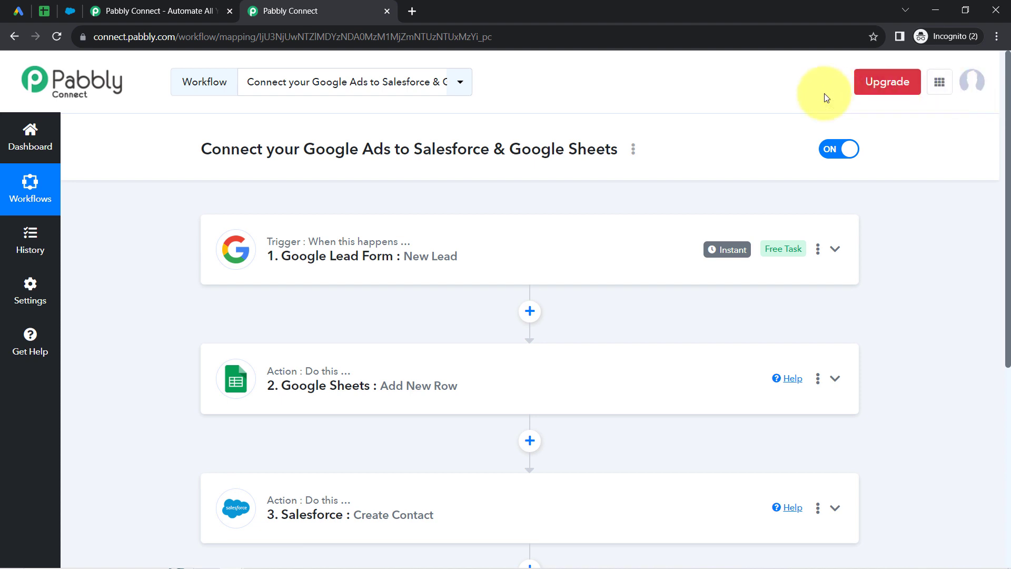
left_click(634, 150)
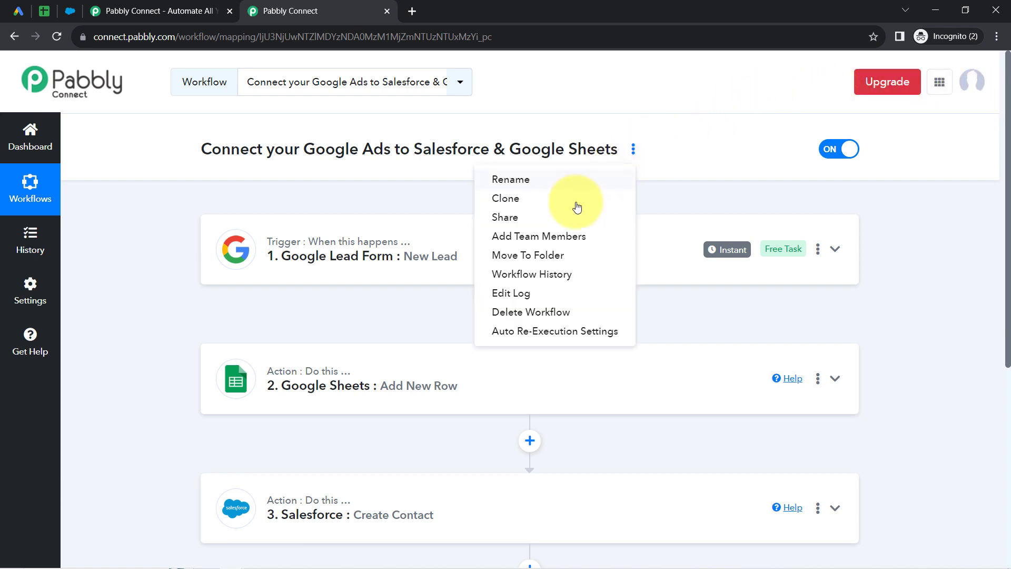
left_click(522, 218)
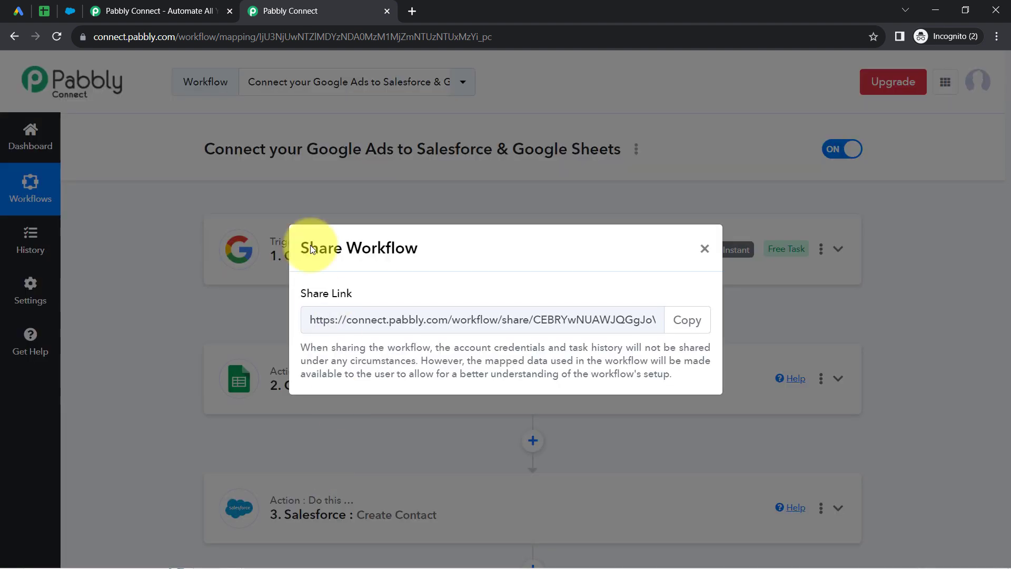
triple_click(409, 319)
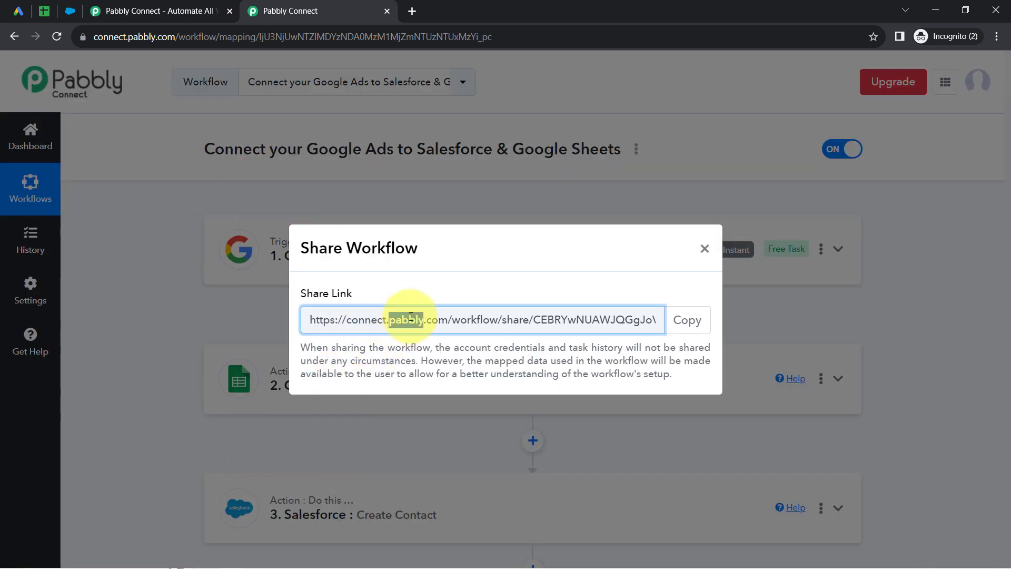
left_click(686, 320)
double_click(383, 248)
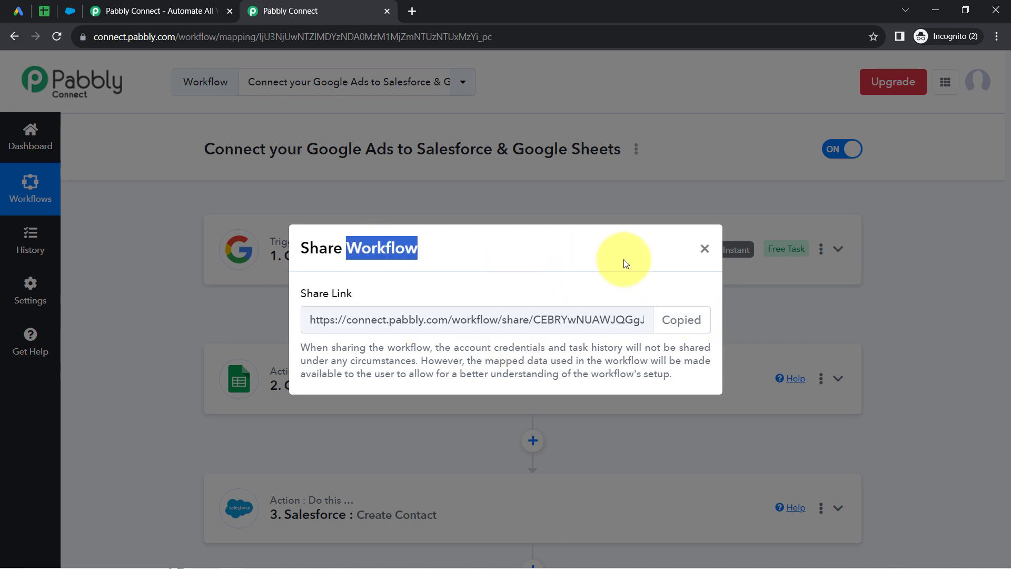
left_click(704, 246)
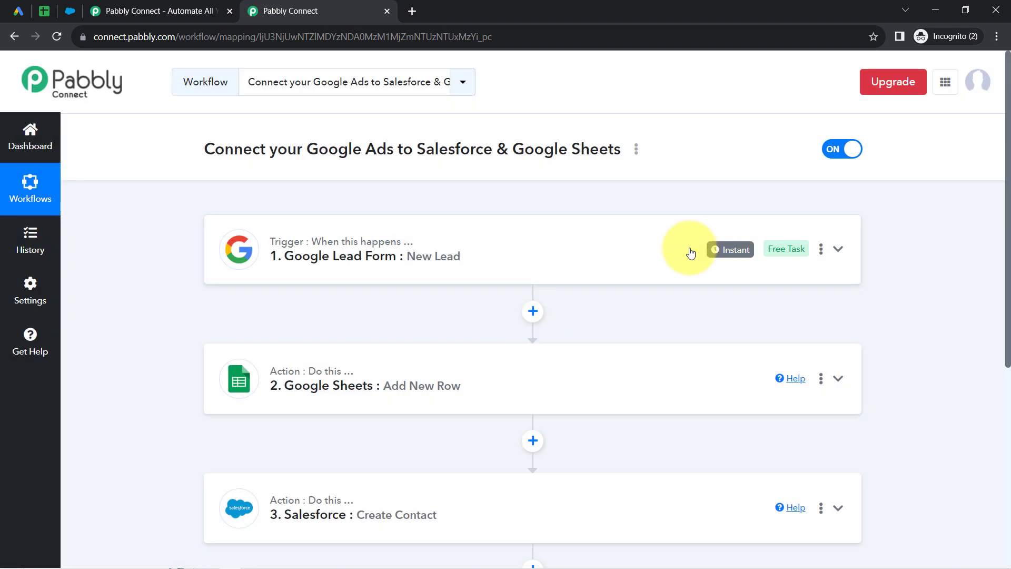